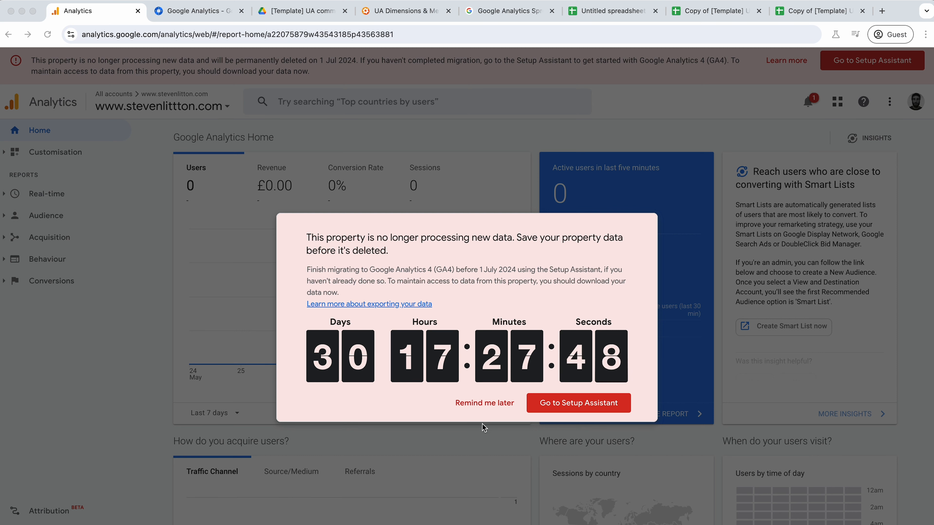
Postpone the reminder about saving the property's data before deletion
{"action": "left_click", "coordinate": [480, 403]}
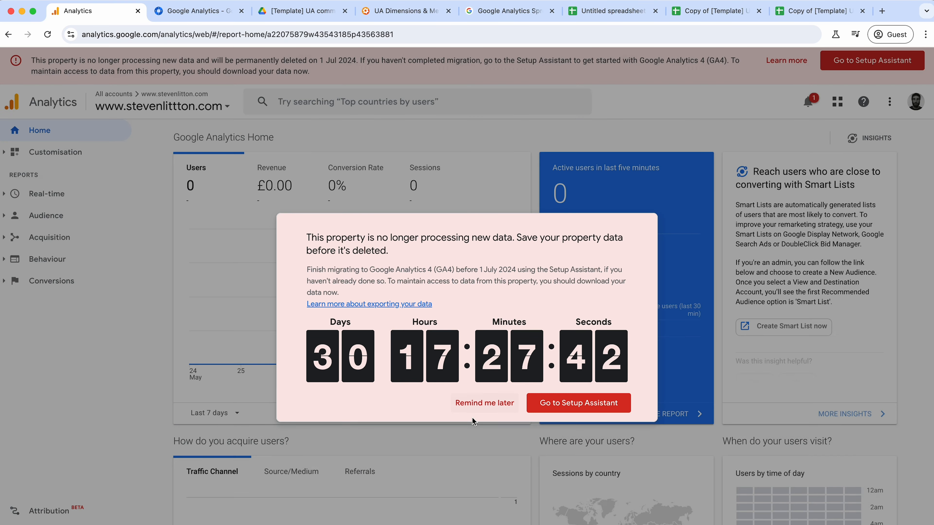
{"action": "left_click", "coordinate": [483, 404]}
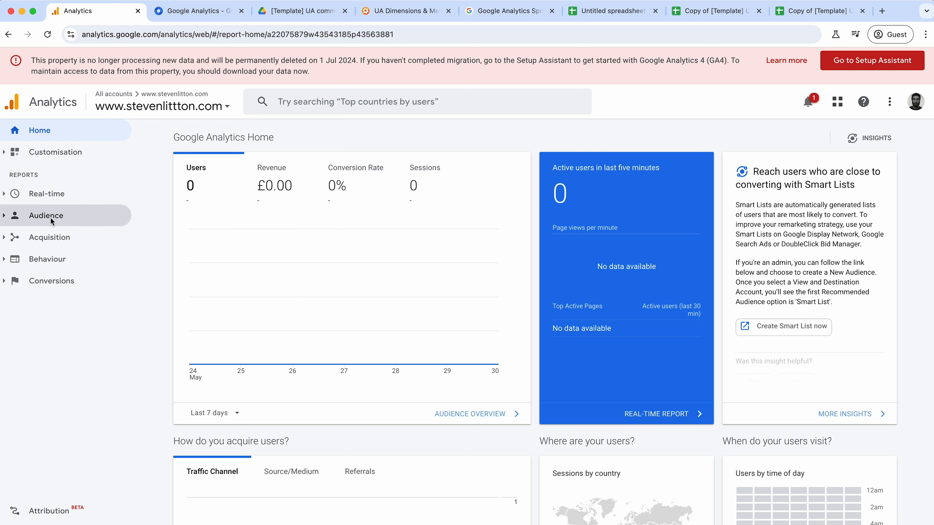
{"action": "left_click_drag", "start_coordinate": [160, 141], "coordinate": [439, 340]}
{"action": "left_click", "coordinate": [152, 298]}
Open the Network report within the Technology group of the Audience reports
{"action": "left_click", "coordinate": [61, 239]}
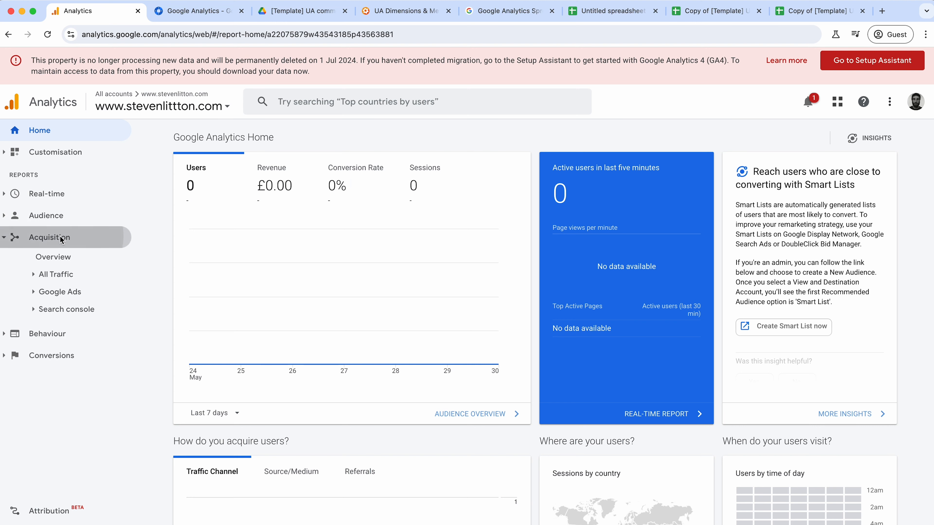
{"action": "left_click", "coordinate": [56, 217]}
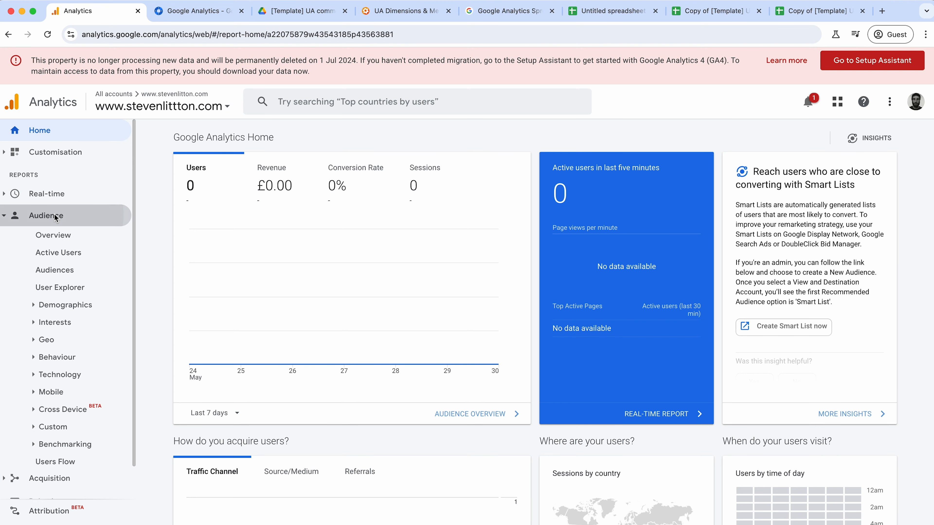
{"action": "scroll", "coordinate": [74, 409], "scroll_direction": "down", "scroll_amount": 1}
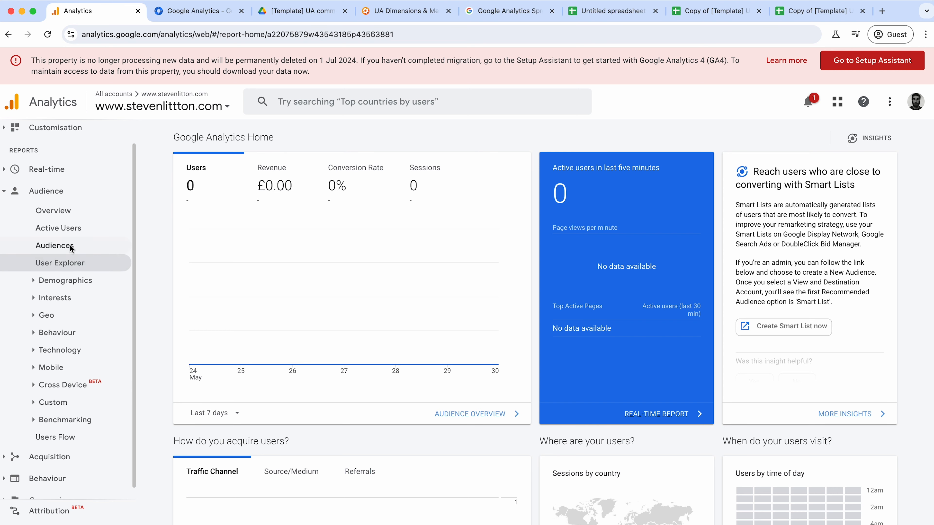
{"action": "scroll", "coordinate": [121, 337], "scroll_direction": "down", "scroll_amount": 1}
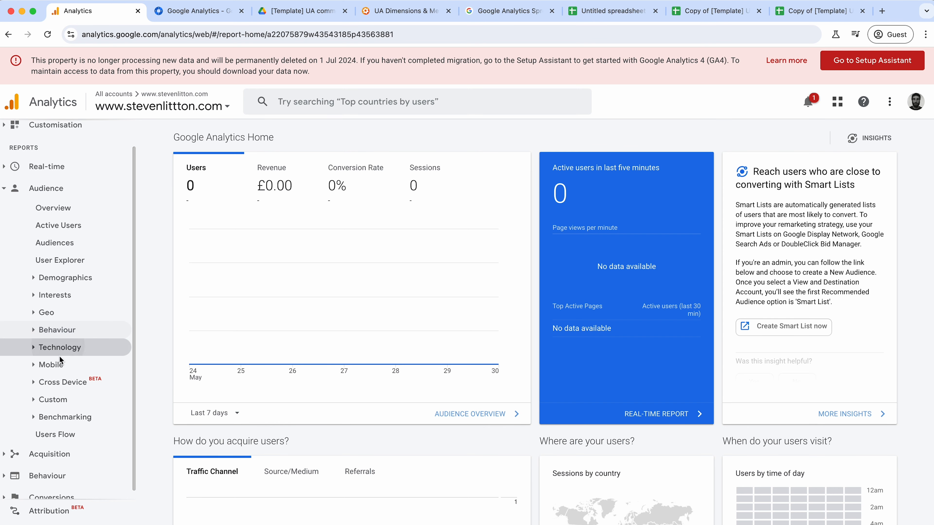
{"action": "left_click", "coordinate": [57, 346]}
{"action": "left_click", "coordinate": [57, 383]}
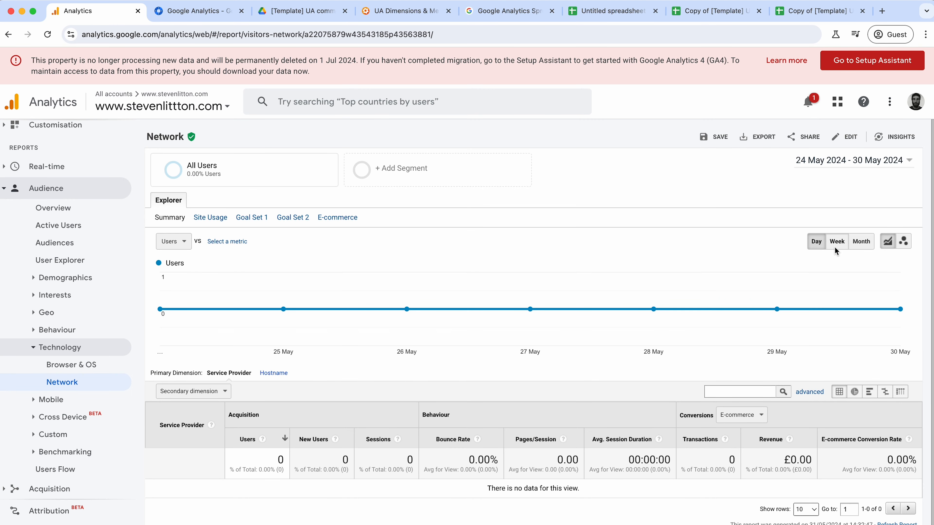
Set the start of the Network report's date range to 1 Jan 2022
{"action": "left_click", "coordinate": [850, 160]}
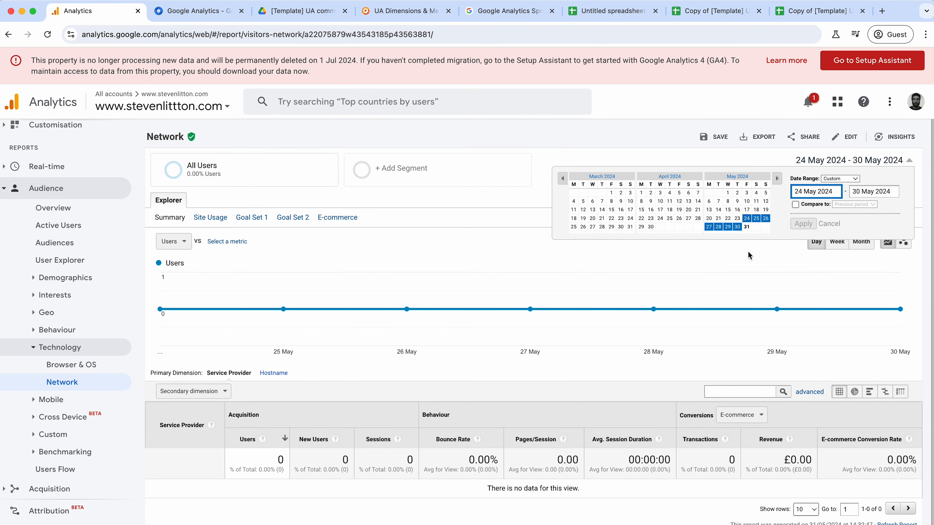
{"action": "left_click", "coordinate": [562, 179]}
{"action": "left_click", "coordinate": [562, 179]}
{"action": "left_click", "coordinate": [562, 179]}
{"action": "left_click", "coordinate": [562, 179]}
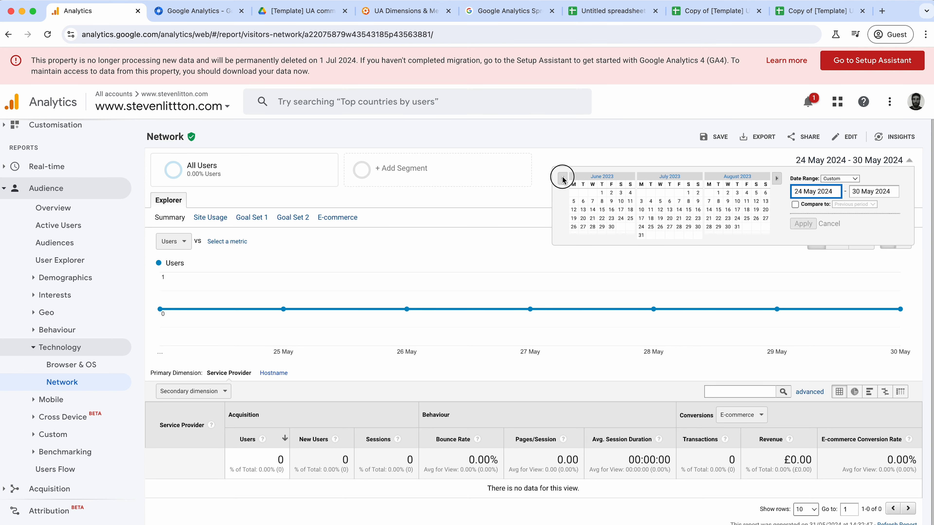
{"action": "left_click", "coordinate": [562, 179]}
{"action": "left_click", "coordinate": [562, 179]}
{"action": "left_click", "coordinate": [562, 179]}
{"action": "left_click", "coordinate": [562, 179]}
{"action": "left_click", "coordinate": [562, 179]}
{"action": "left_click", "coordinate": [562, 179]}
{"action": "left_click", "coordinate": [562, 179]}
{"action": "left_click", "coordinate": [562, 180]}
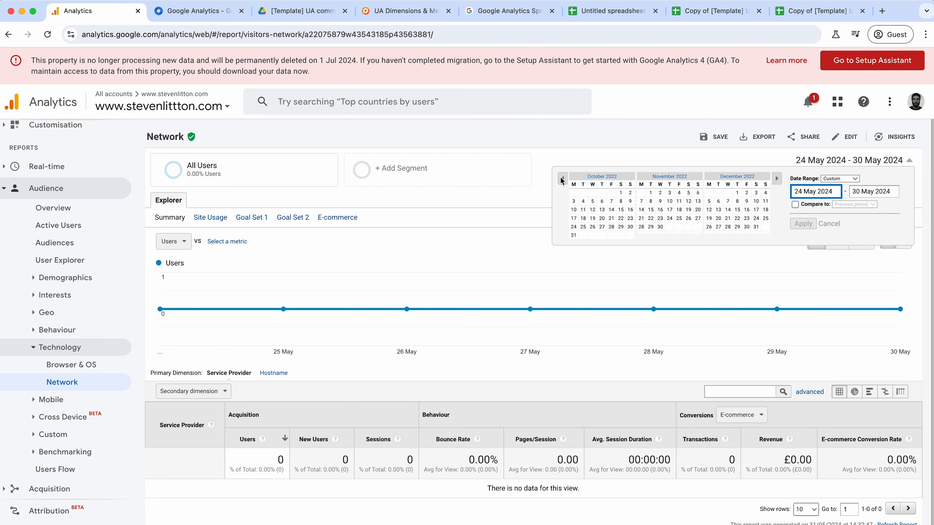
{"action": "left_click", "coordinate": [561, 180]}
{"action": "left_click", "coordinate": [562, 180]}
{"action": "left_click", "coordinate": [562, 180]}
{"action": "left_click", "coordinate": [561, 180]}
{"action": "left_click", "coordinate": [562, 180]}
{"action": "left_click", "coordinate": [561, 180]}
{"action": "left_click", "coordinate": [561, 180]}
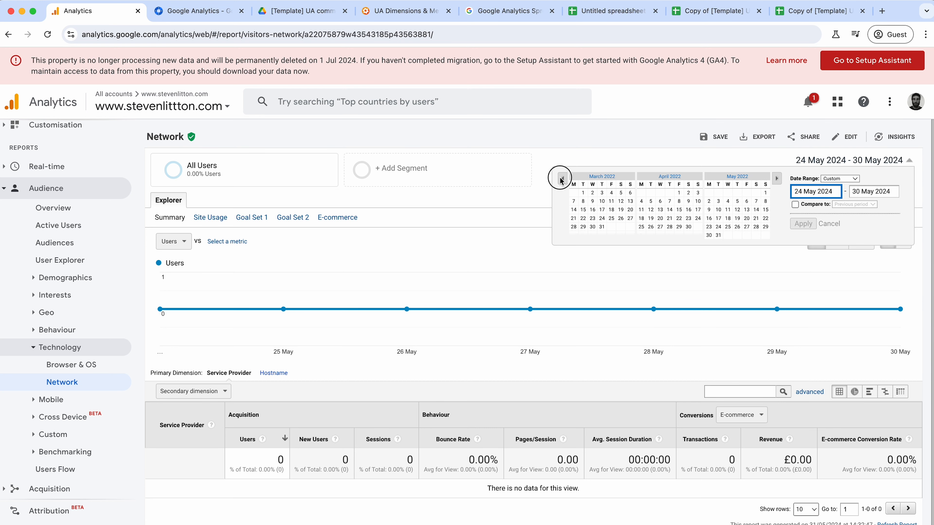
{"action": "left_click", "coordinate": [561, 181]}
{"action": "left_click", "coordinate": [561, 180]}
{"action": "left_click", "coordinate": [620, 193]}
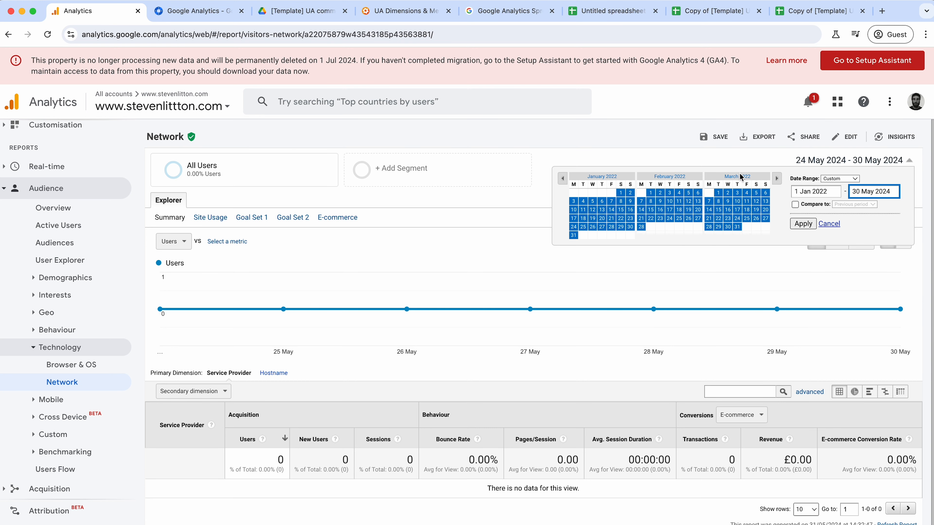
Set the end of the date range to 31 Dec 2022 and apply the range to the report
{"action": "left_click", "coordinate": [775, 179]}
{"action": "left_click", "coordinate": [776, 179]}
{"action": "left_click", "coordinate": [776, 180]}
{"action": "left_click", "coordinate": [776, 179]}
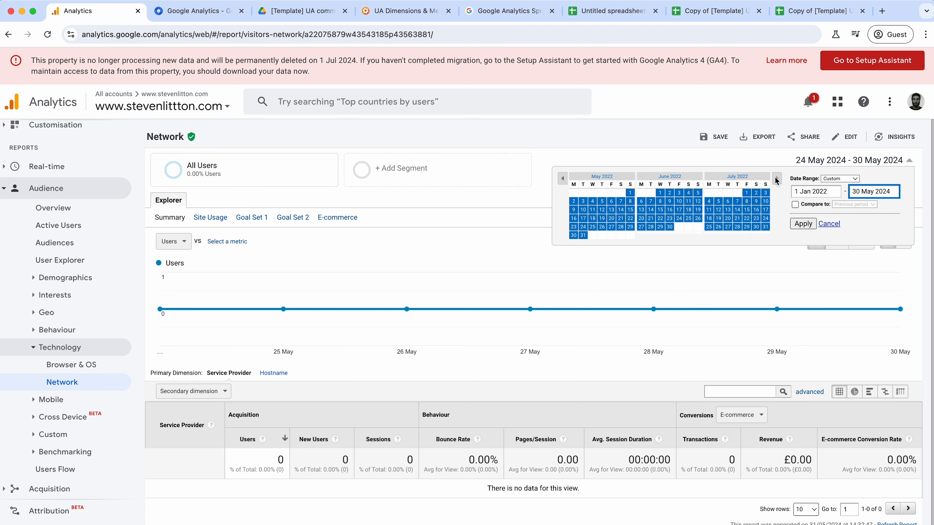
{"action": "left_click", "coordinate": [776, 179]}
{"action": "left_click", "coordinate": [776, 179]}
{"action": "left_click", "coordinate": [776, 180]}
{"action": "left_click", "coordinate": [776, 180]}
{"action": "left_click", "coordinate": [776, 179]}
{"action": "left_click", "coordinate": [776, 180]}
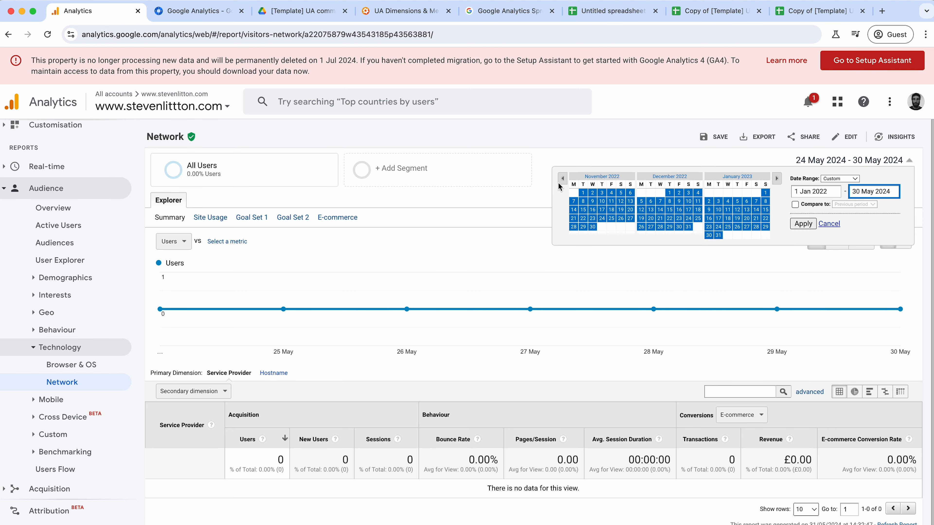
{"action": "left_click", "coordinate": [687, 226]}
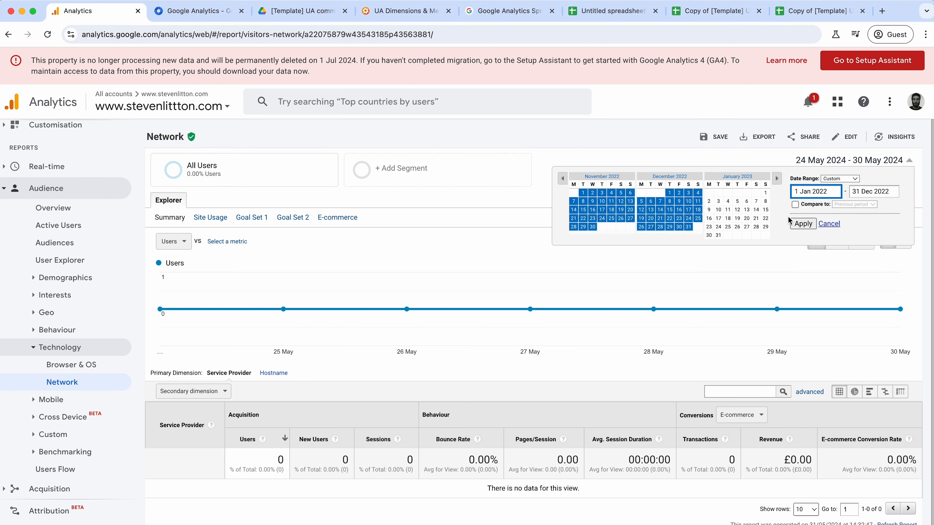
{"action": "left_click", "coordinate": [804, 225]}
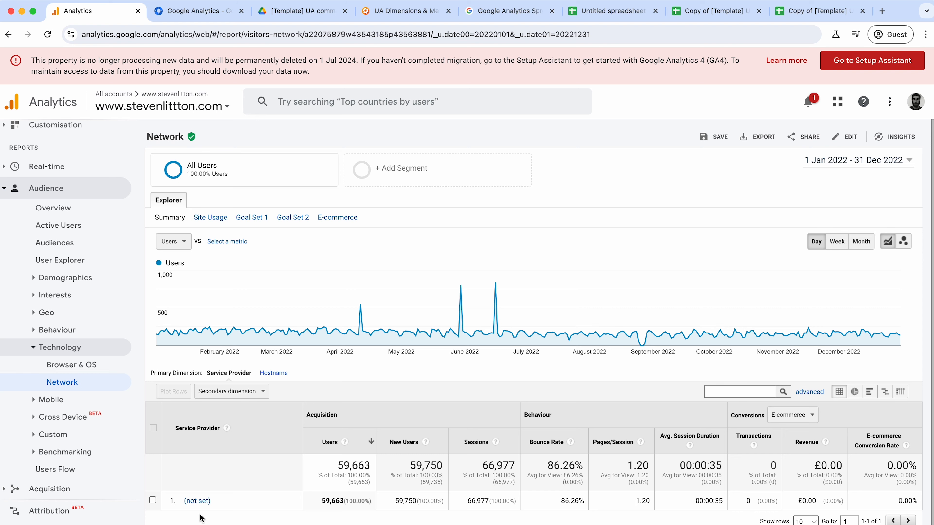
View the Age and Gender reports within the Audience Demographics group
{"action": "scroll", "coordinate": [85, 395], "scroll_direction": "down", "scroll_amount": 1}
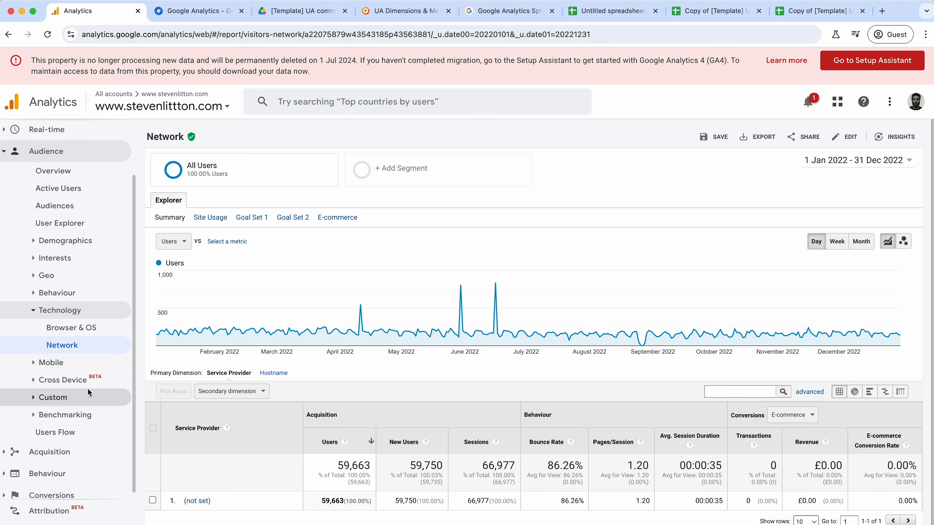
{"action": "left_click", "coordinate": [34, 244]}
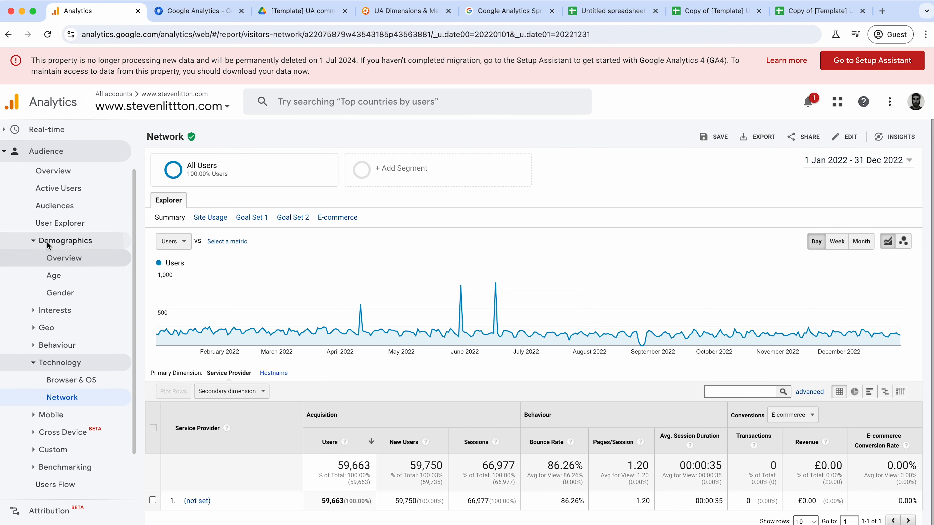
{"action": "left_click", "coordinate": [53, 274]}
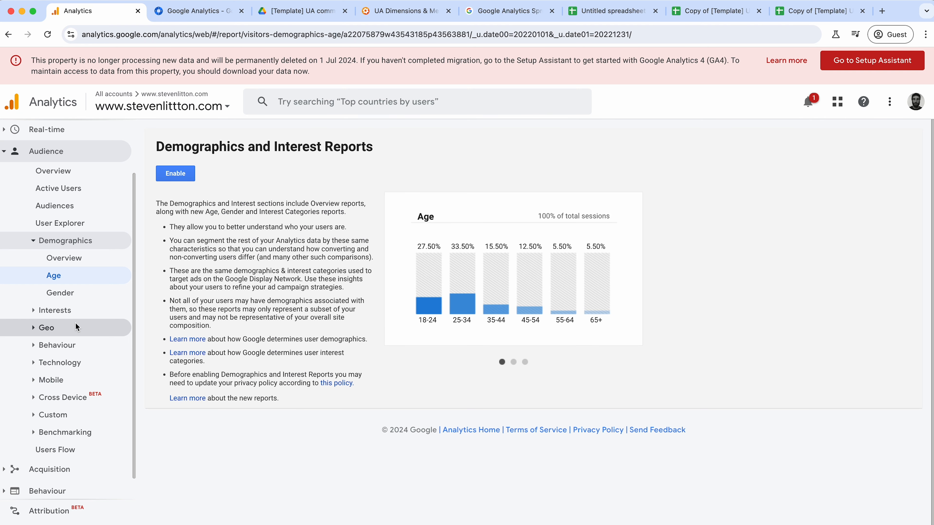
{"action": "left_click", "coordinate": [58, 293]}
Open the Location report in the Geo group and review its map and country table
{"action": "left_click", "coordinate": [40, 328]}
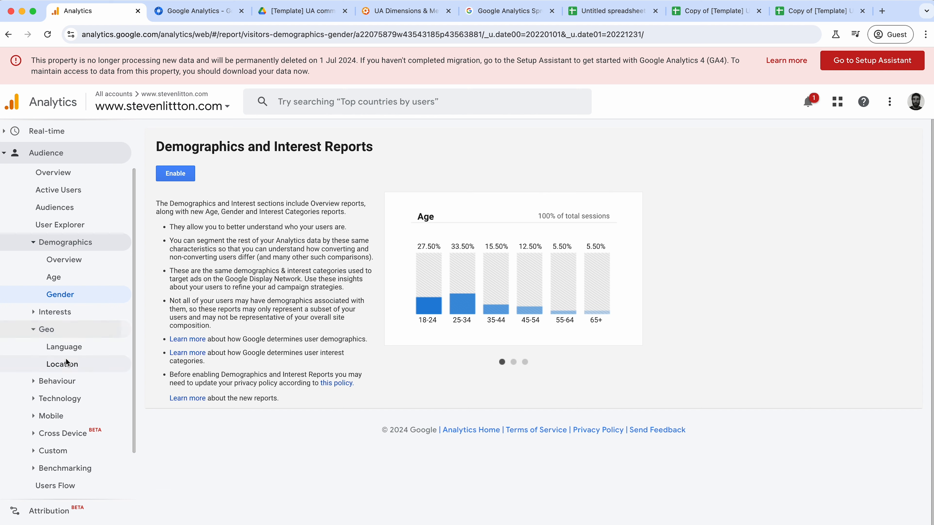
{"action": "left_click", "coordinate": [65, 366]}
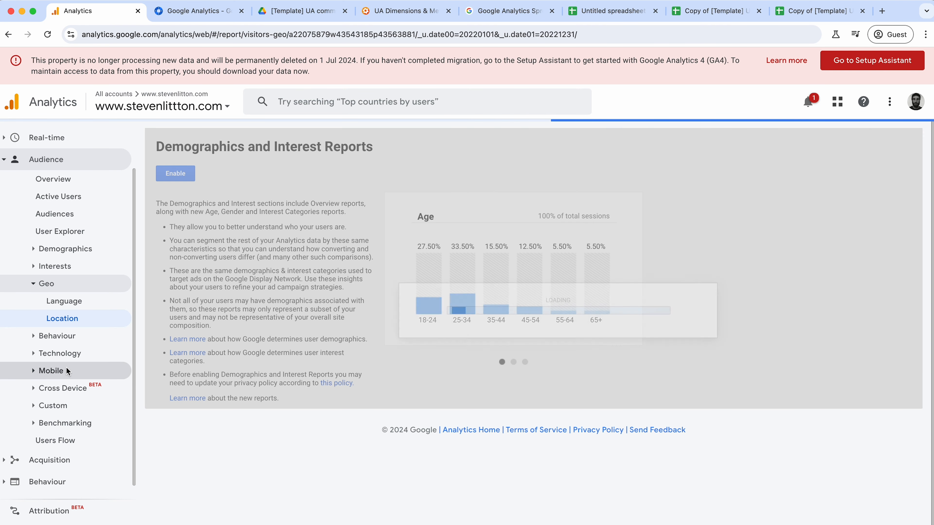
{"action": "scroll", "coordinate": [270, 352], "scroll_direction": "down", "scroll_amount": 9}
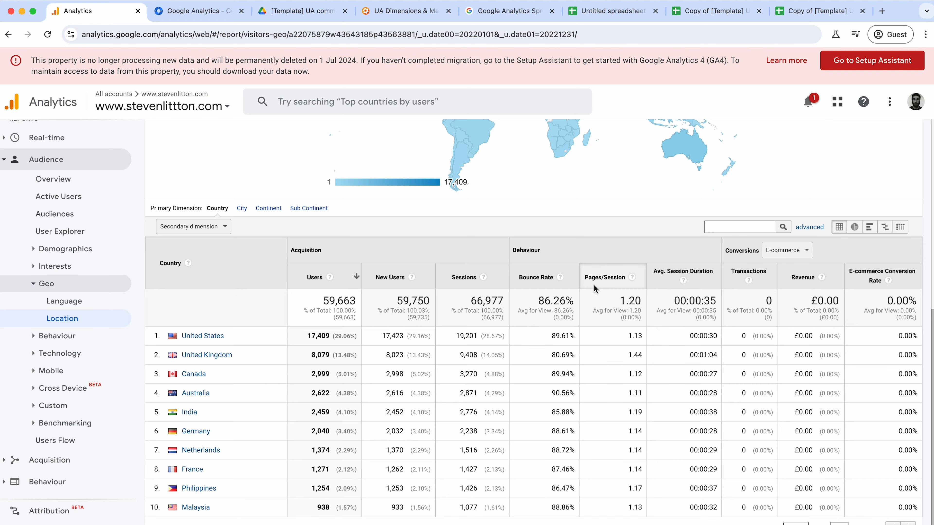
{"action": "scroll", "coordinate": [752, 177], "scroll_direction": "up", "scroll_amount": 5}
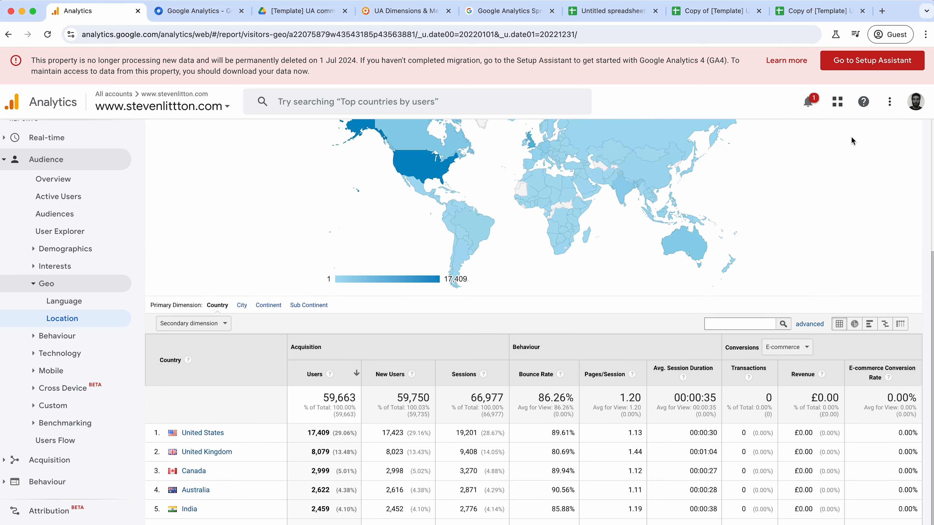
{"action": "scroll", "coordinate": [745, 223], "scroll_direction": "down", "scroll_amount": 5}
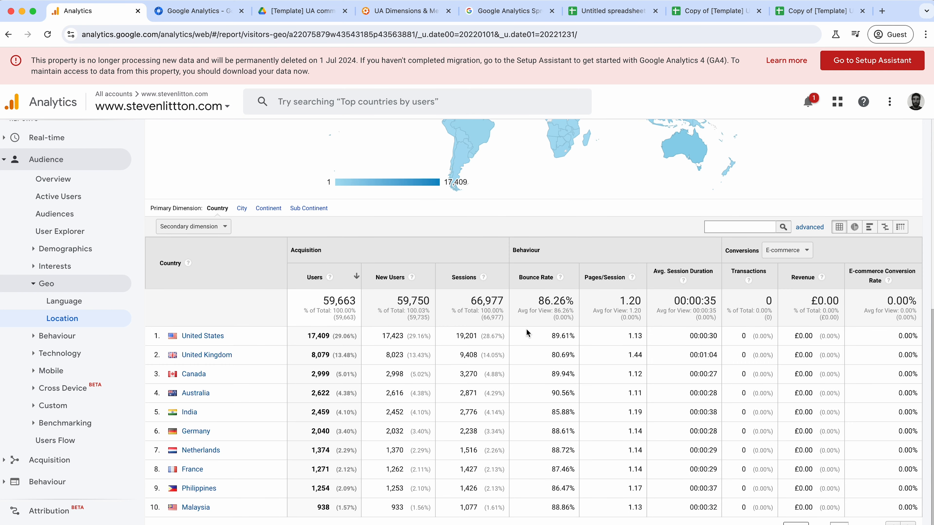
{"action": "scroll", "coordinate": [520, 330], "scroll_direction": "up", "scroll_amount": 8}
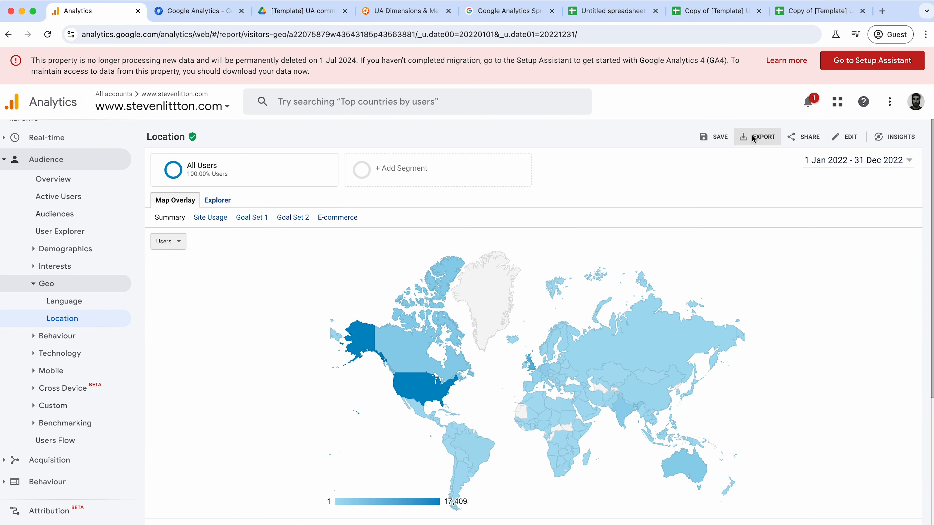
Export the Location report to Google Sheets and import the data into a new spreadsheet
{"action": "left_click", "coordinate": [748, 143]}
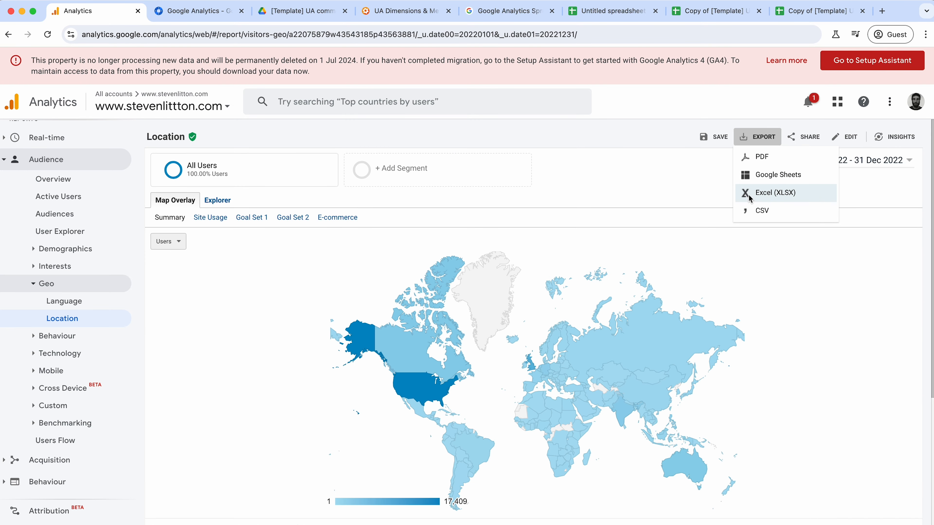
{"action": "left_click", "coordinate": [772, 177]}
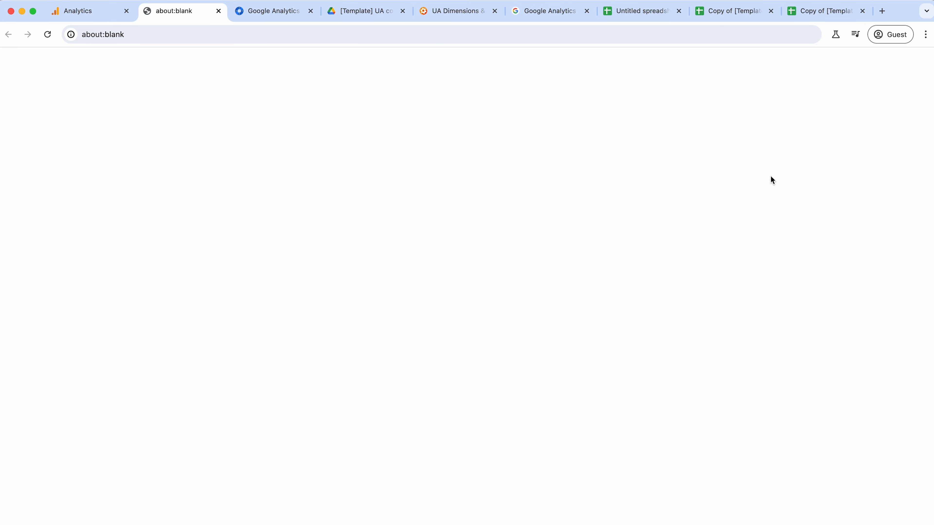
{"action": "left_click", "coordinate": [84, 10]}
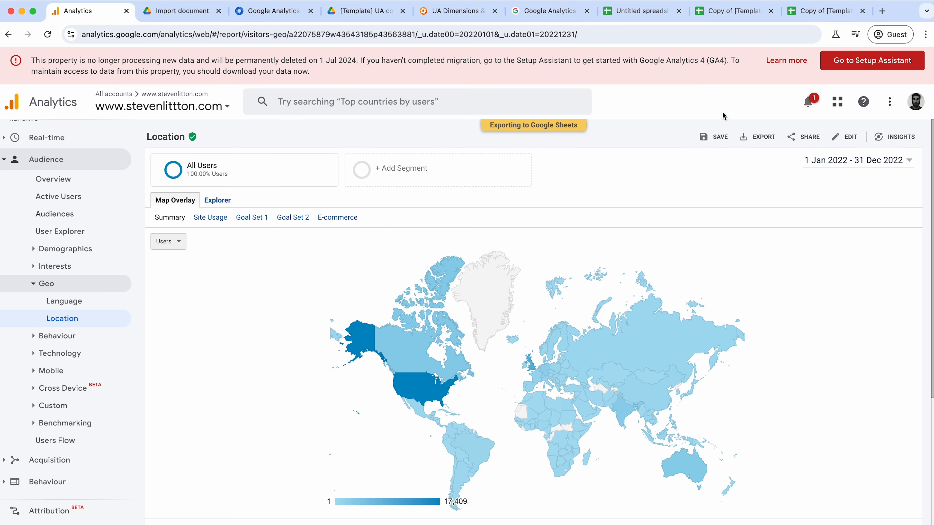
{"action": "left_click", "coordinate": [759, 140]}
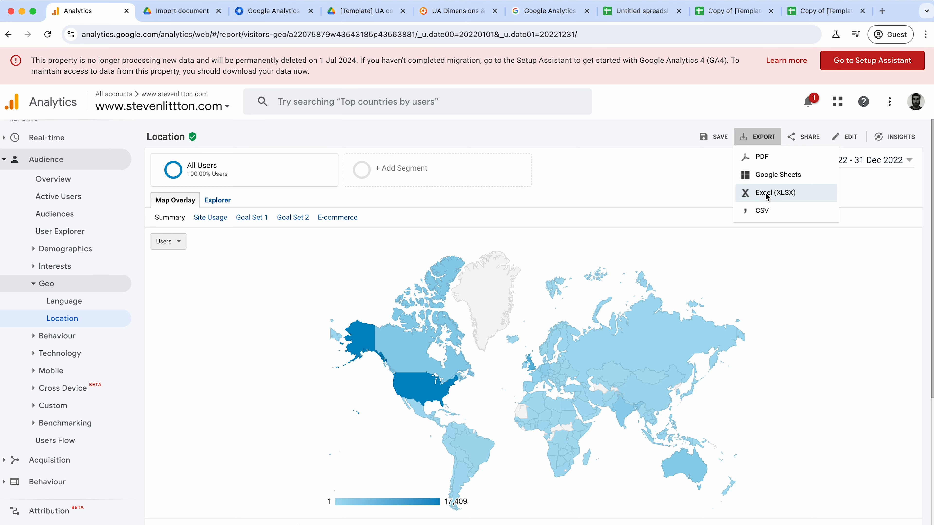
{"action": "left_click", "coordinate": [163, 11]}
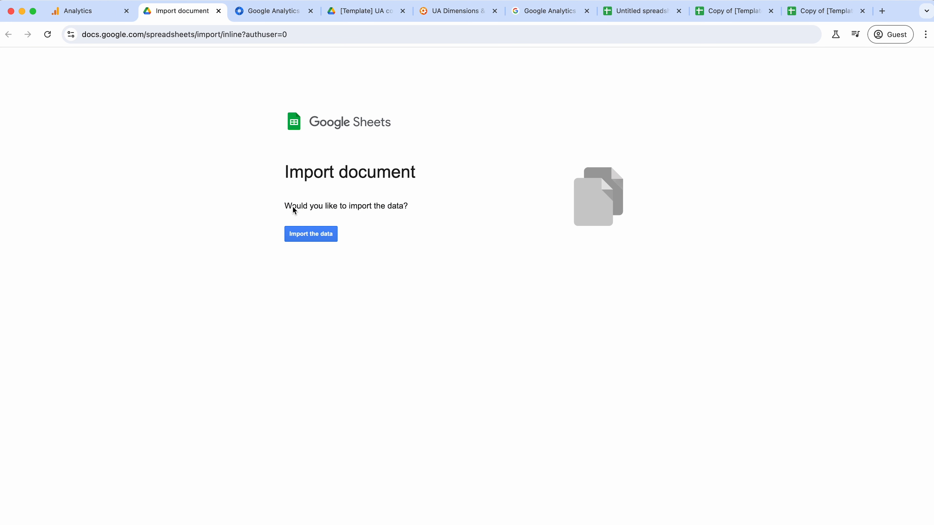
{"action": "left_click", "coordinate": [308, 232]}
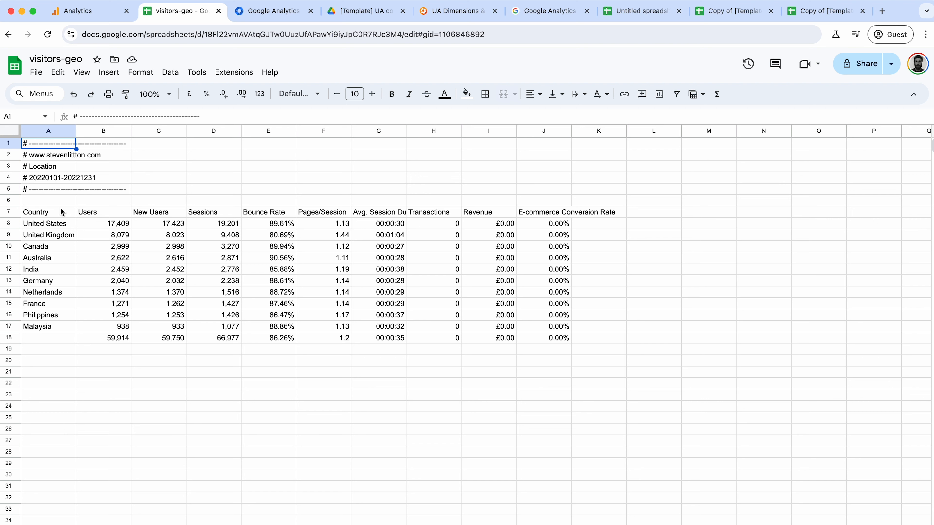
Insert a chart from the country table in A7:J18 and place it below the data
{"action": "left_click_drag", "start_coordinate": [558, 337], "coordinate": [53, 214]}
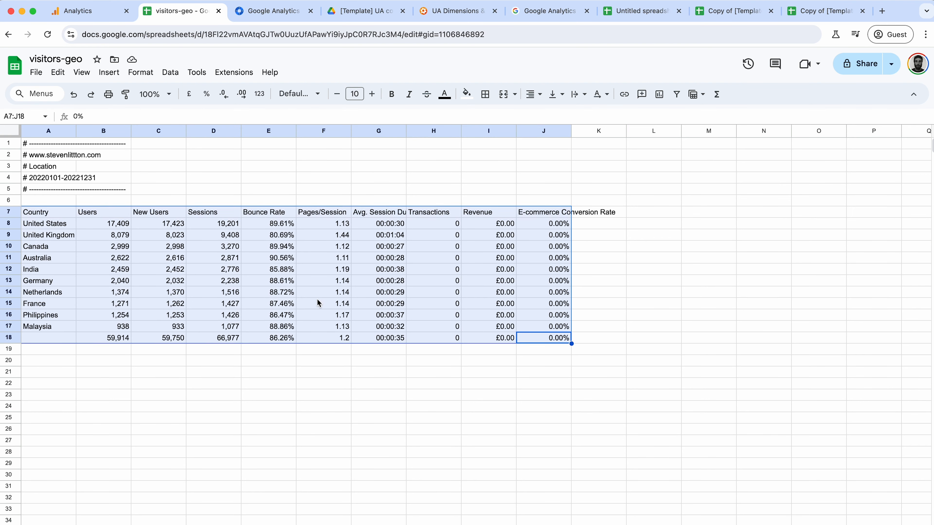
{"action": "left_click", "coordinate": [660, 96]}
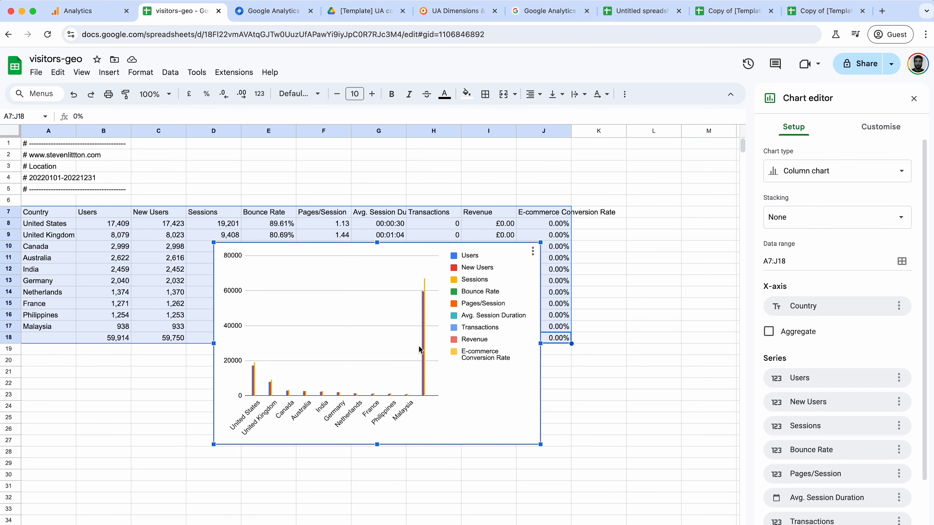
{"action": "left_click_drag", "start_coordinate": [358, 327], "coordinate": [342, 448]}
{"action": "scroll", "coordinate": [444, 367], "scroll_direction": "down", "scroll_amount": 2}
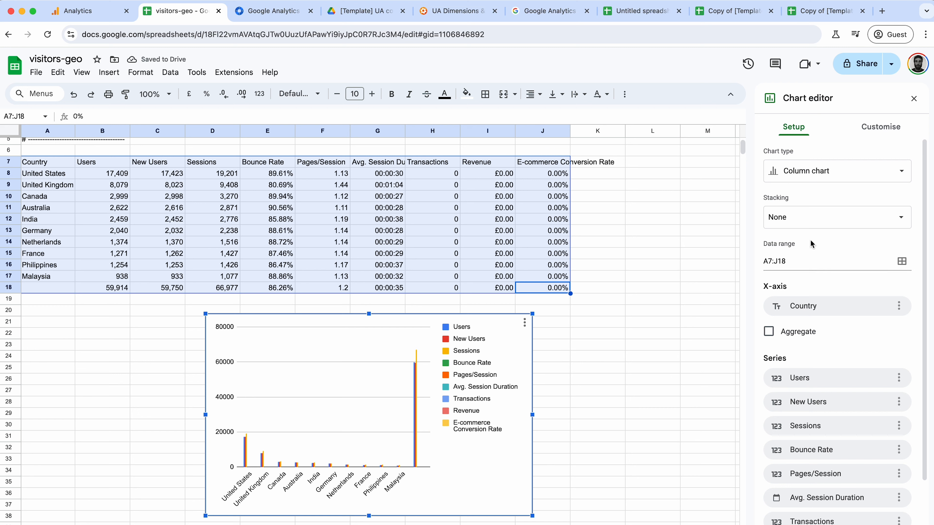
Move the chart up over the country table and change its type to a pie chart
{"action": "left_click", "coordinate": [827, 172]}
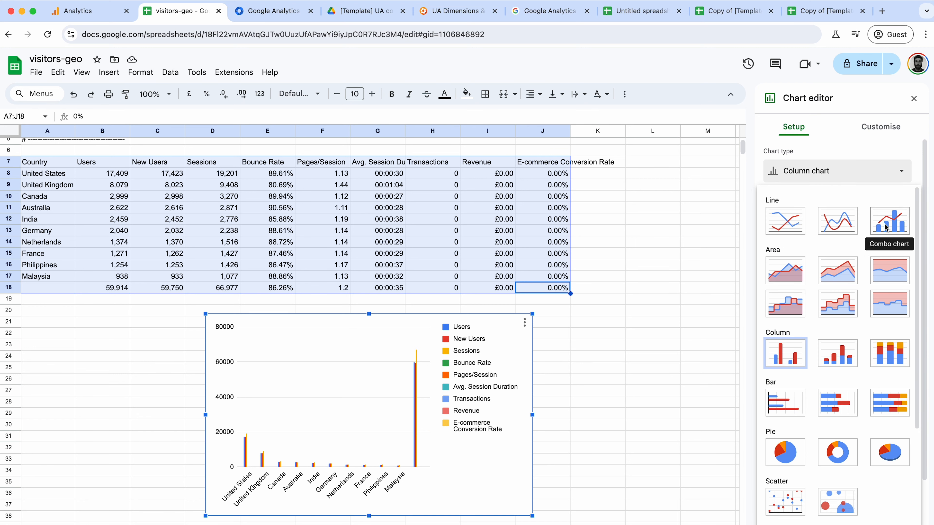
{"action": "left_click", "coordinate": [848, 274]}
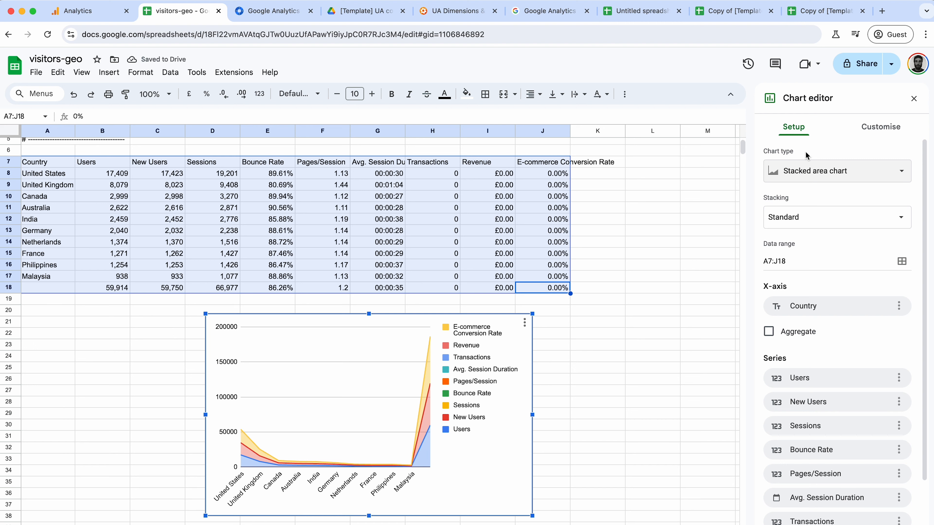
{"action": "left_click_drag", "start_coordinate": [366, 383], "coordinate": [355, 270]}
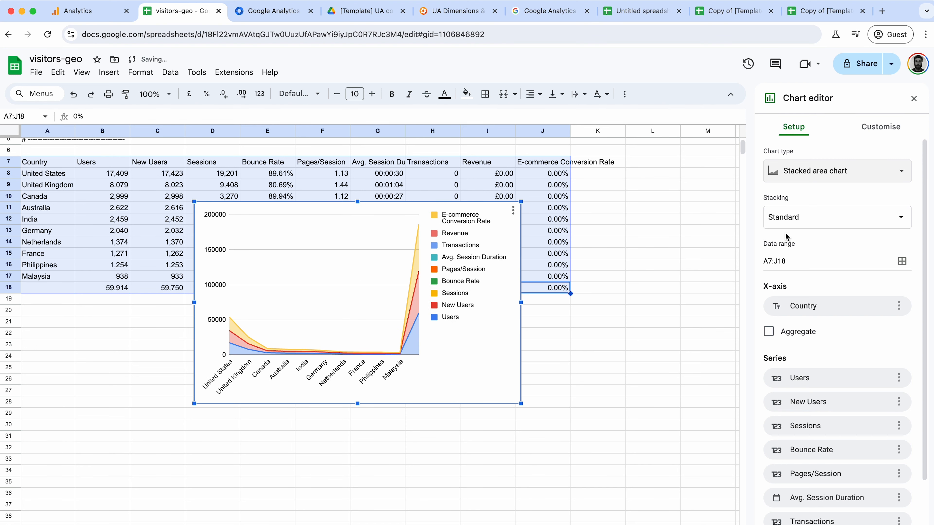
{"action": "left_click", "coordinate": [842, 173]}
{"action": "left_click", "coordinate": [792, 452]}
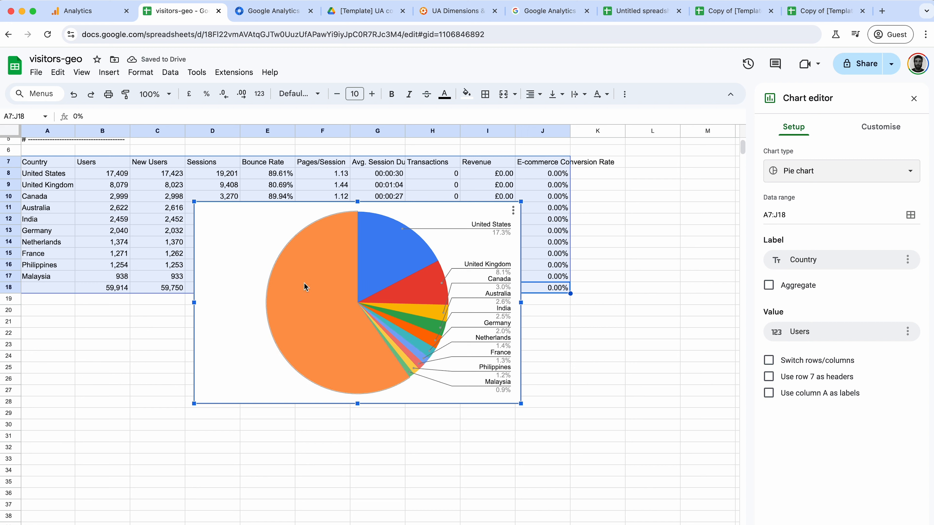
Try to delete the pie chart from the sheet
{"action": "left_click", "coordinate": [234, 260]}
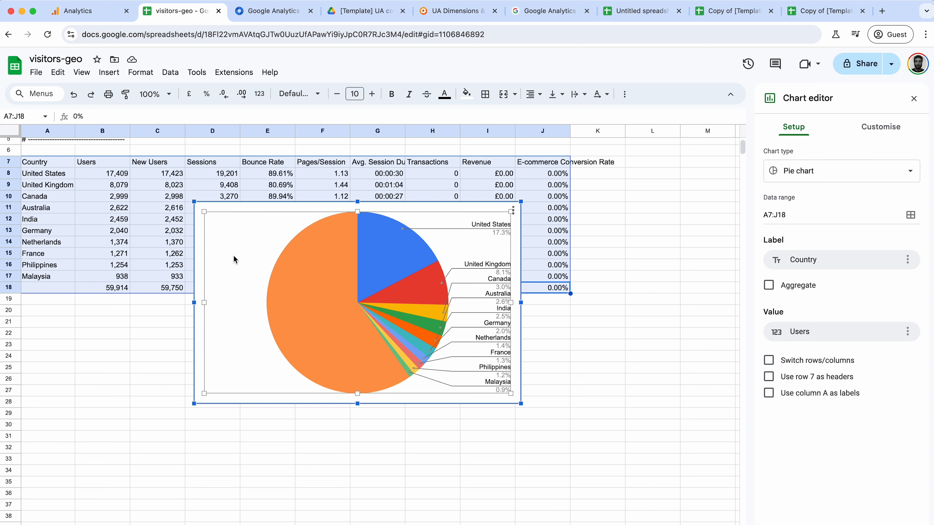
{"action": "key", "text": "BackSpace"}
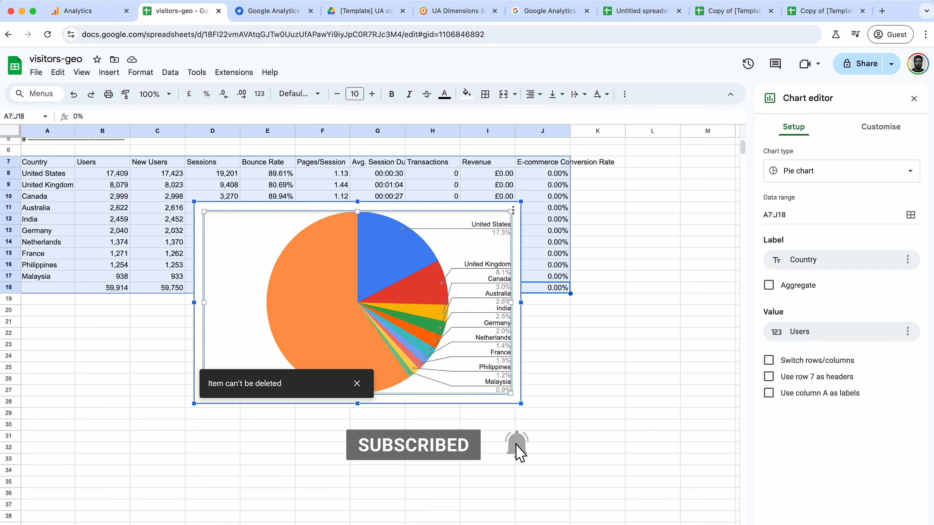
Return to the Location report in Analytics and look at its available export formats
{"action": "left_click", "coordinate": [99, 11]}
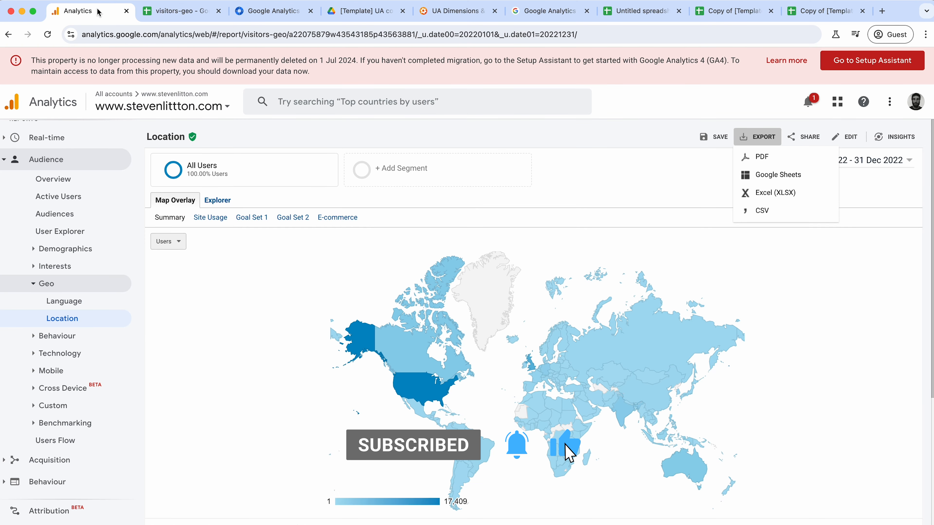
{"action": "left_click", "coordinate": [664, 163]}
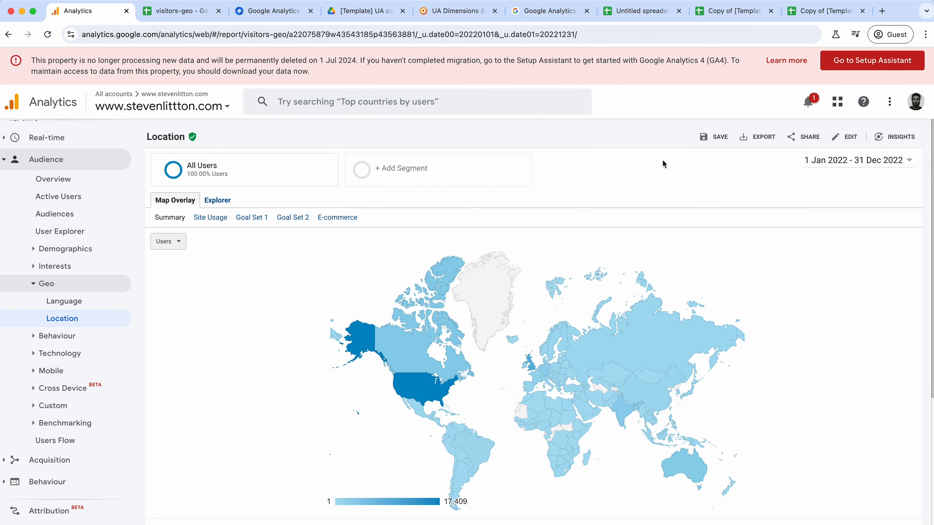
{"action": "left_click", "coordinate": [768, 133]}
{"action": "left_click", "coordinate": [604, 203]}
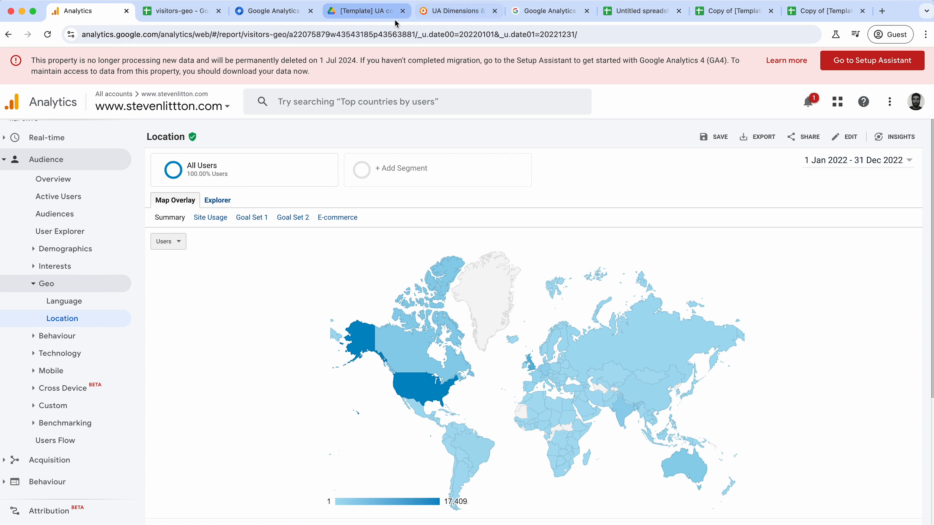
View the Google Analytics Spreadsheet Add-on guide and follow its link to the add-on's Workspace Marketplace listing
{"action": "left_click", "coordinate": [445, 14]}
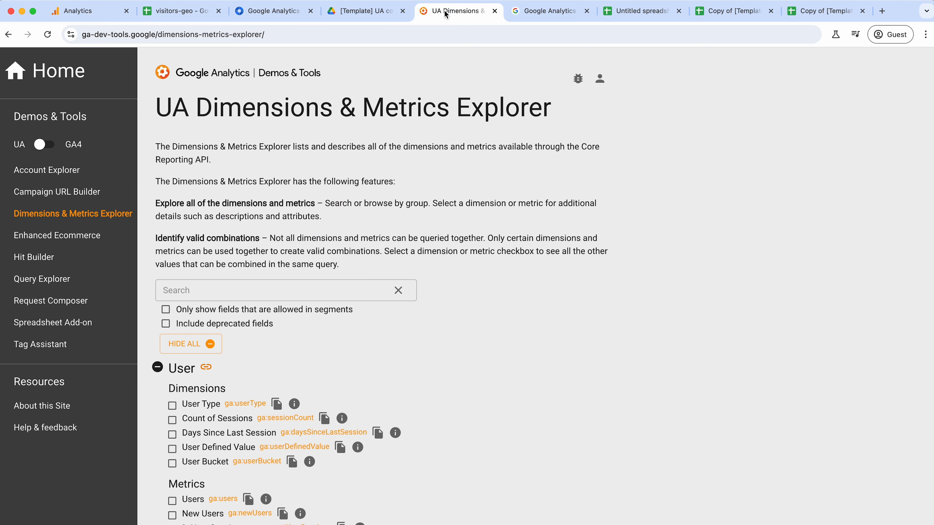
{"action": "left_click", "coordinate": [545, 11]}
{"action": "scroll", "coordinate": [262, 237], "scroll_direction": "up", "scroll_amount": 15}
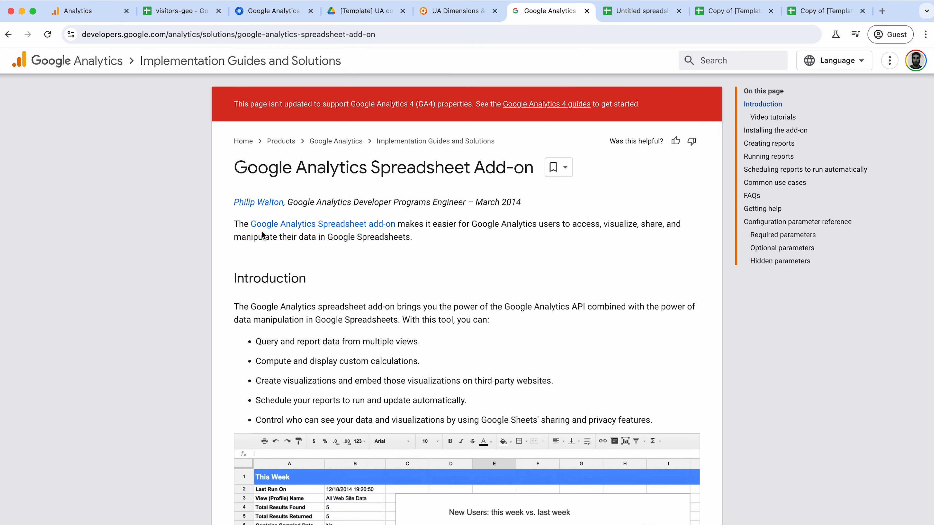
{"action": "left_click_drag", "start_coordinate": [235, 224], "coordinate": [437, 225]}
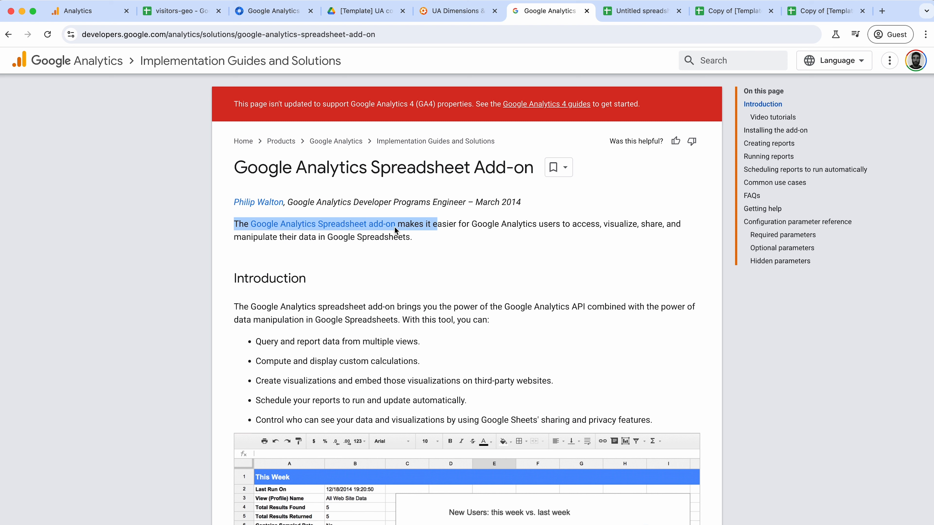
{"action": "left_click", "coordinate": [367, 227]}
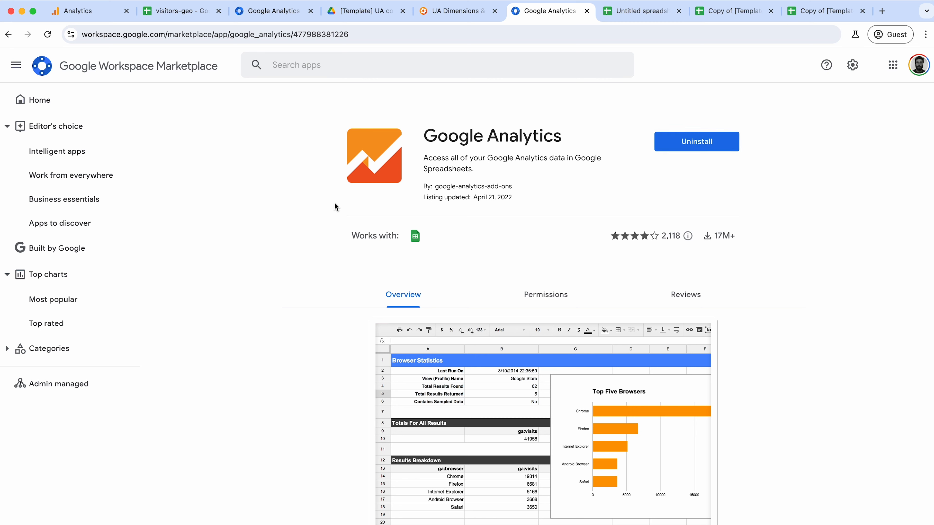
Close the duplicate browser tab holding the Google Analytics add-on's Marketplace listing
{"action": "left_click", "coordinate": [453, 11]}
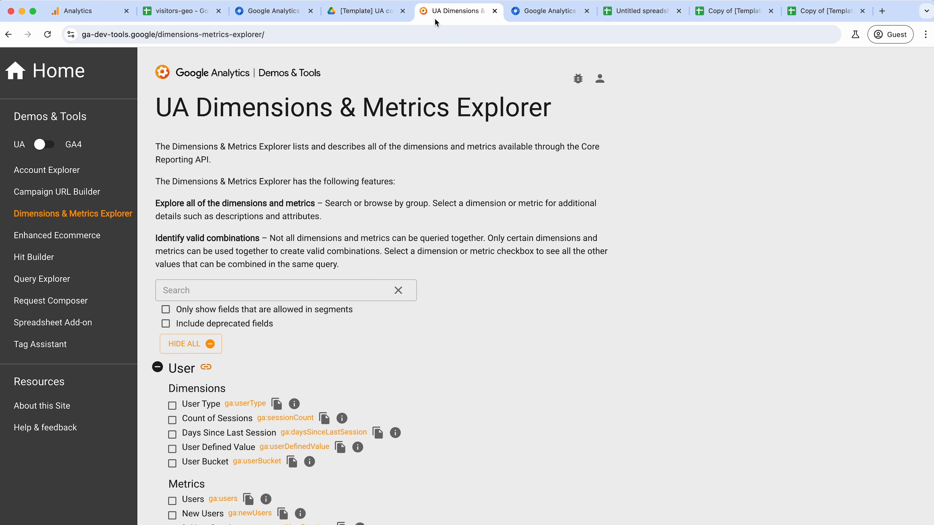
{"action": "left_click", "coordinate": [370, 16]}
{"action": "left_click", "coordinate": [271, 19]}
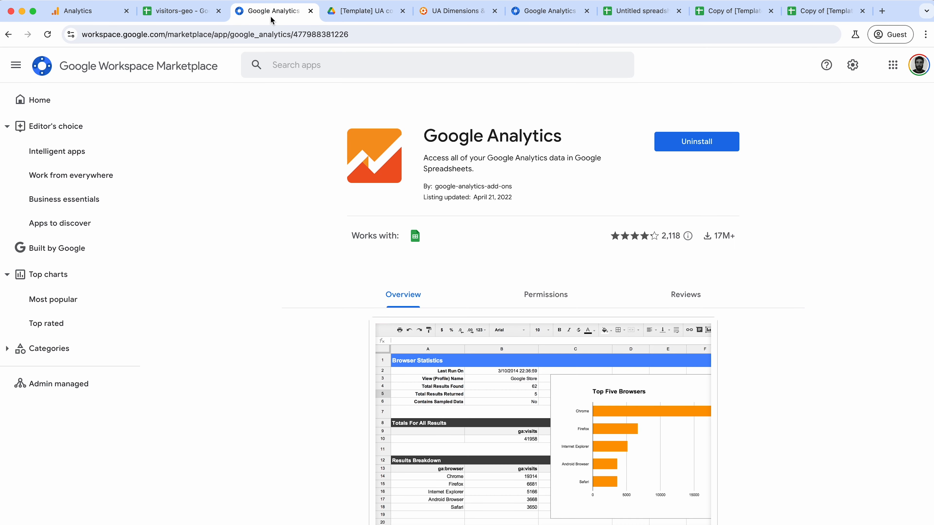
{"action": "left_click", "coordinate": [309, 11]}
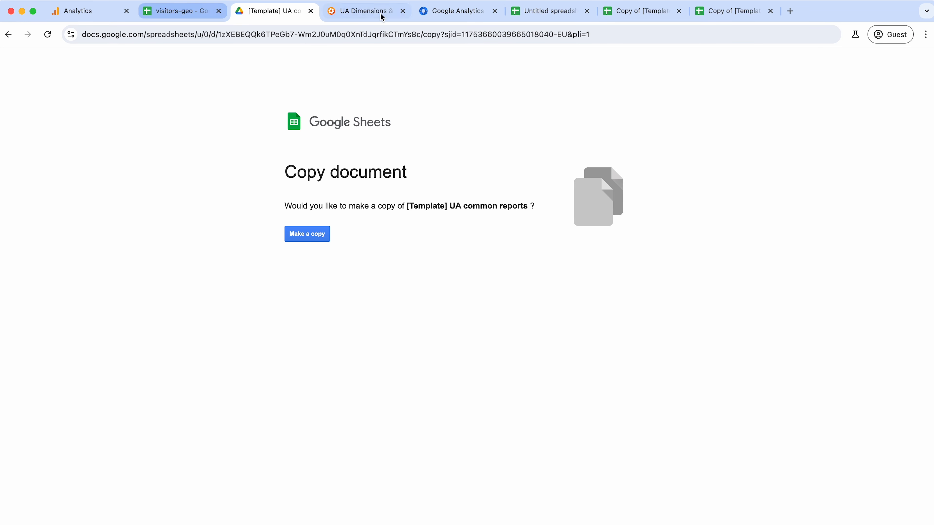
Go back to the Spreadsheet Add-on guide and read from its introduction down to the Configuration parameter reference
{"action": "left_click", "coordinate": [449, 11]}
{"action": "left_click", "coordinate": [384, 18]}
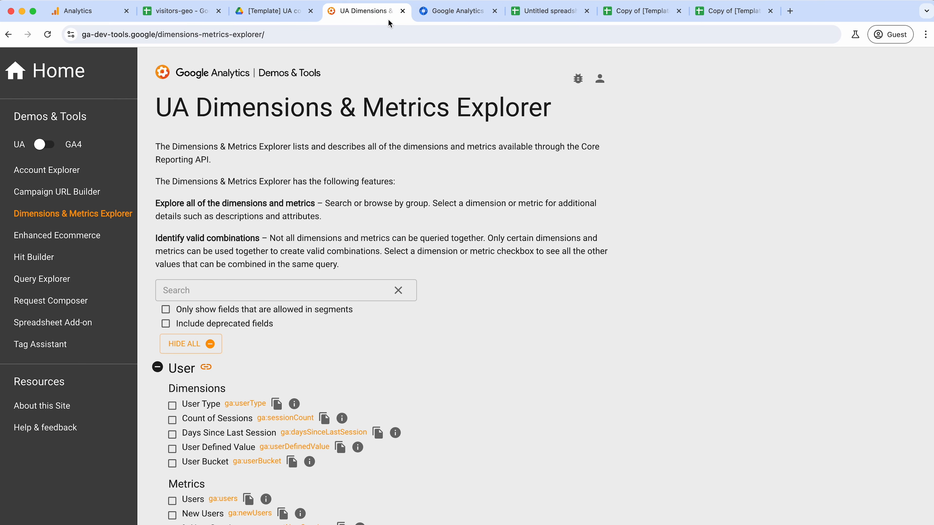
{"action": "left_click", "coordinate": [307, 16]}
{"action": "left_click", "coordinate": [456, 12]}
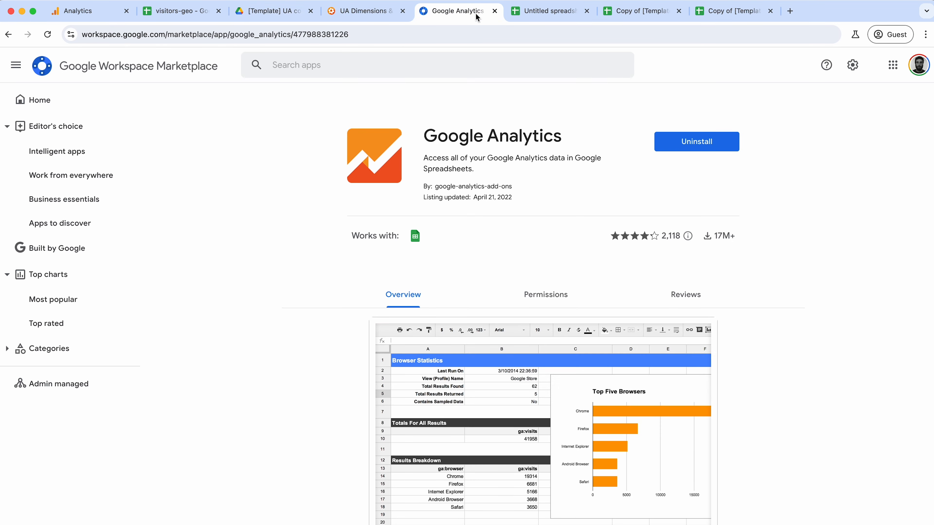
{"action": "left_click", "coordinate": [7, 35]}
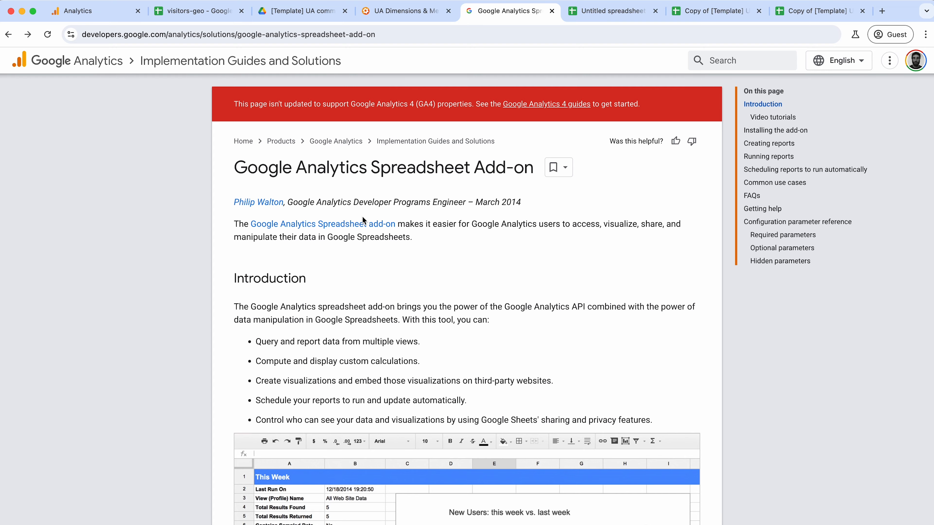
{"action": "scroll", "coordinate": [393, 313], "scroll_direction": "down", "scroll_amount": 15}
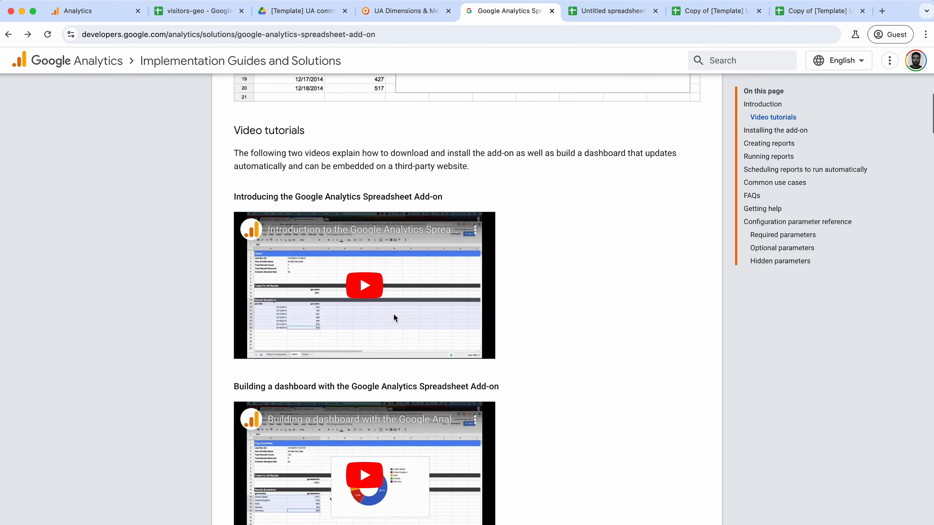
{"action": "scroll", "coordinate": [393, 314], "scroll_direction": "down", "scroll_amount": 20}
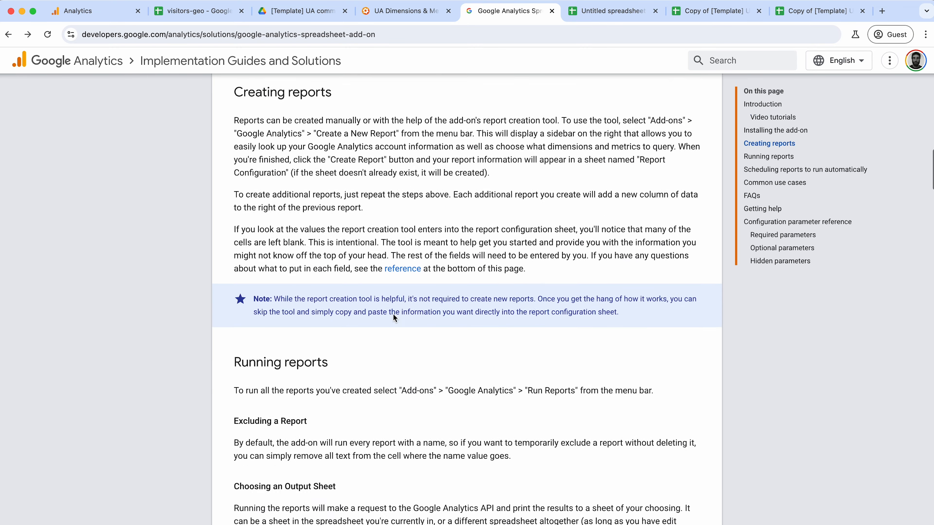
{"action": "scroll", "coordinate": [394, 315], "scroll_direction": "down", "scroll_amount": 20}
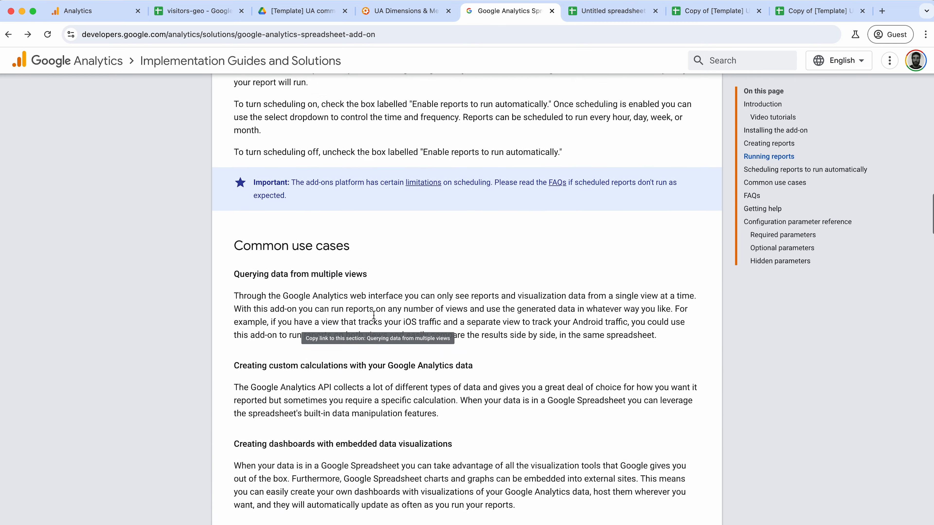
{"action": "scroll", "coordinate": [373, 315], "scroll_direction": "down", "scroll_amount": 20}
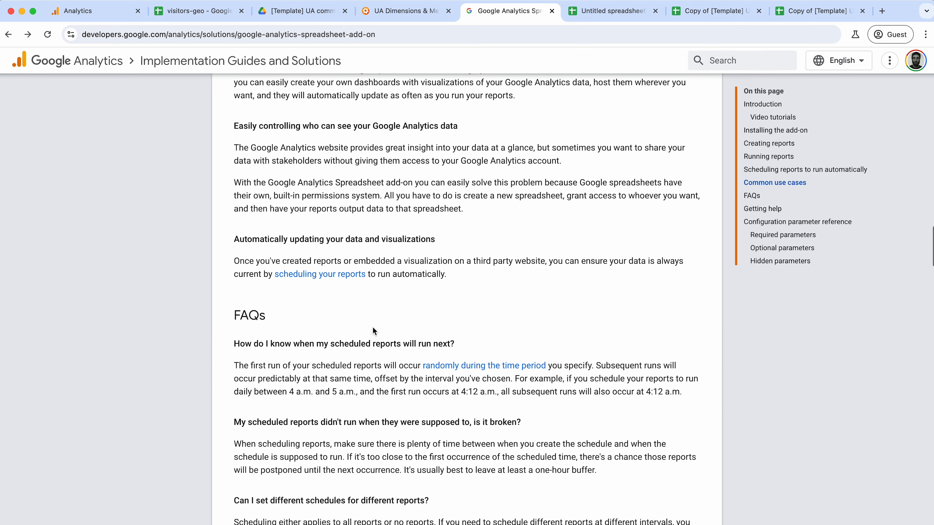
{"action": "scroll", "coordinate": [372, 327], "scroll_direction": "down", "scroll_amount": 10}
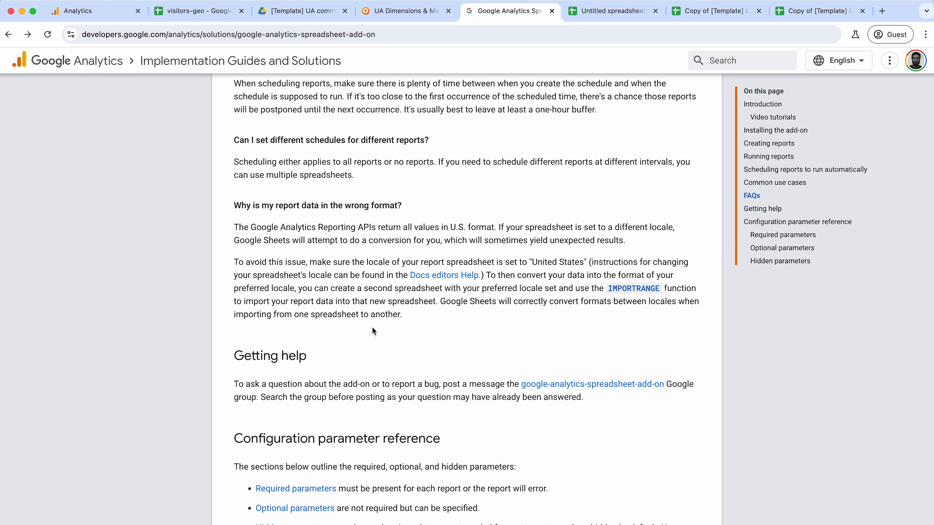
Make a copy of the [Template] UA common reports spreadsheet
{"action": "left_click", "coordinate": [206, 11]}
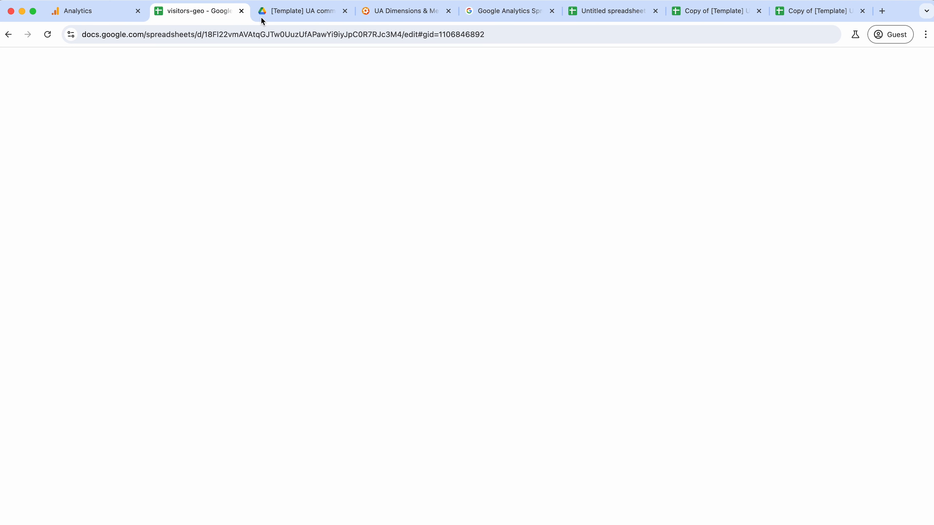
{"action": "left_click", "coordinate": [291, 13]}
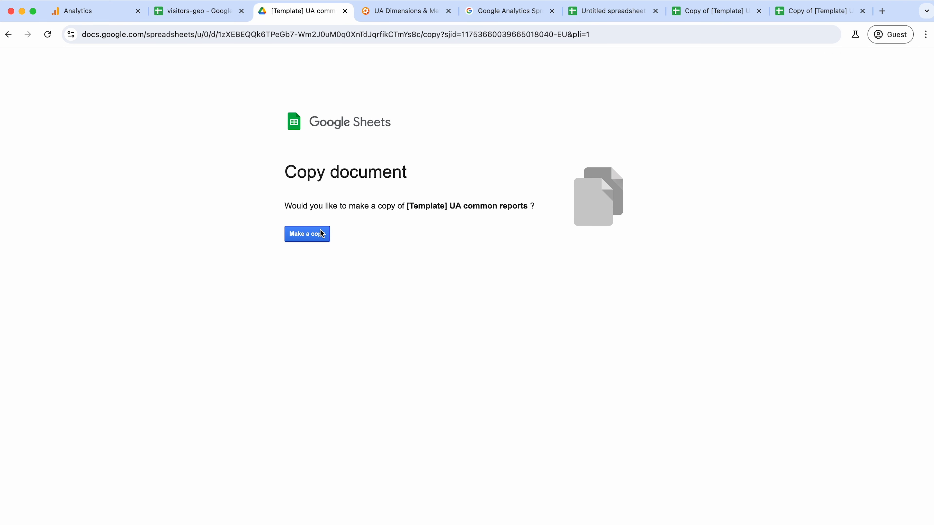
{"action": "left_click_drag", "start_coordinate": [410, 207], "coordinate": [507, 209]}
{"action": "left_click", "coordinate": [478, 236]}
{"action": "left_click", "coordinate": [311, 237]}
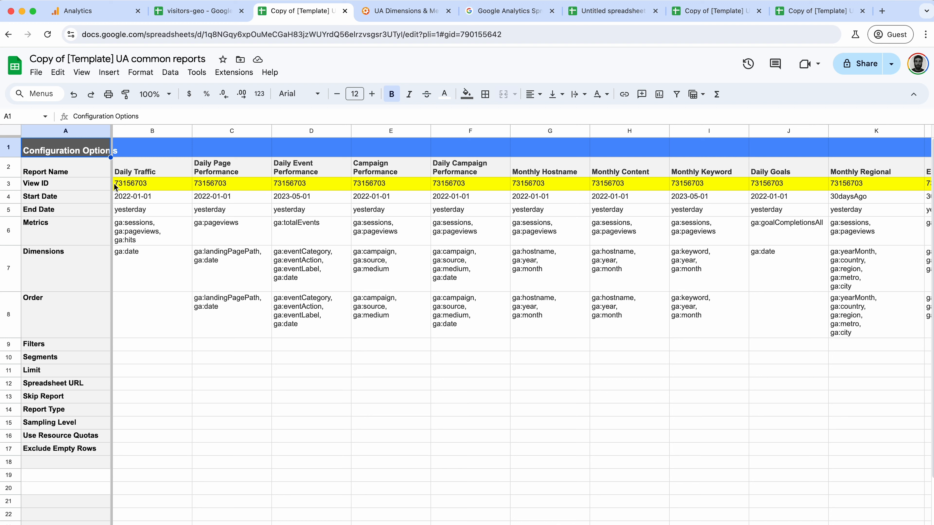
Examine the View ID row across the report columns of the copied template's configuration sheet
{"action": "left_click", "coordinate": [300, 183]}
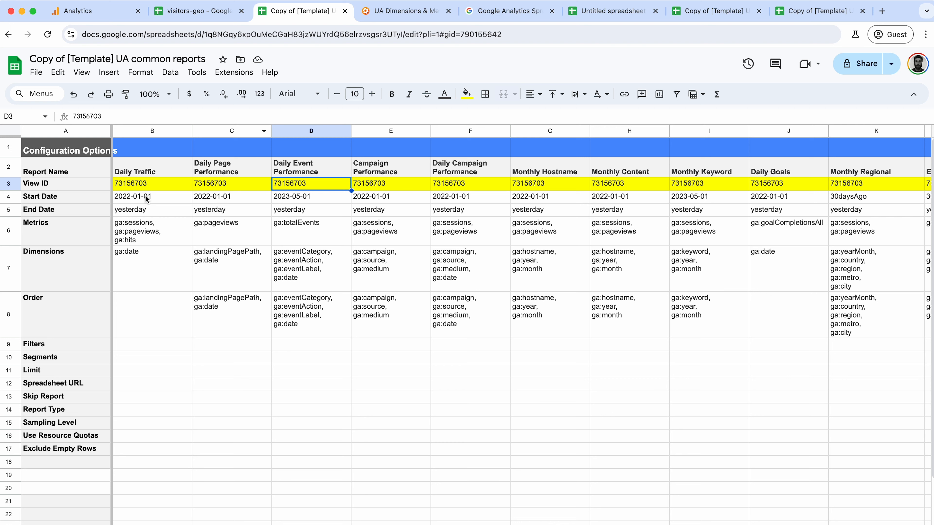
{"action": "left_click", "coordinate": [132, 186]}
{"action": "key", "text": "Right"}
{"action": "key", "text": "Right"}
{"action": "key", "text": "Right"}
{"action": "key", "text": "Right"}
{"action": "key", "text": "Right"}
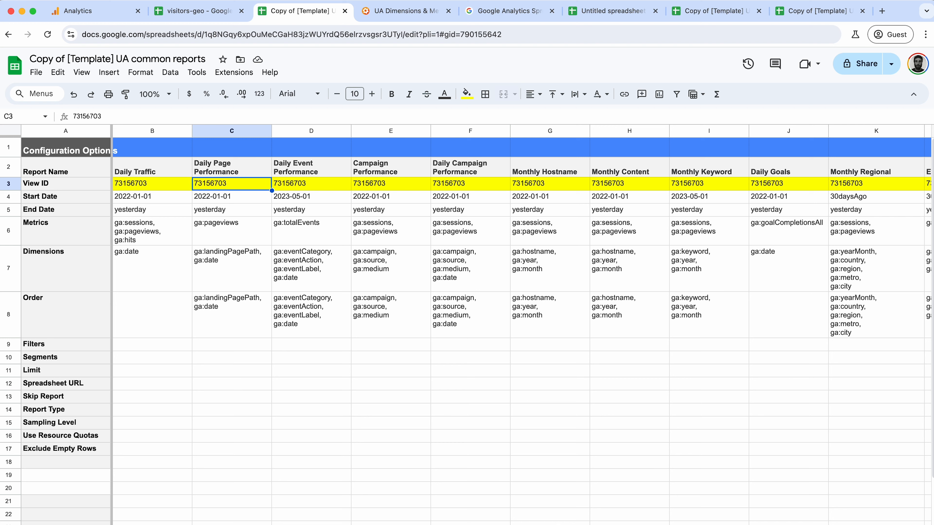
{"action": "key", "text": "Left"}
{"action": "key", "text": "Left"}
{"action": "key", "text": "Left"}
{"action": "key", "text": "Left"}
{"action": "key", "text": "Left"}
{"action": "key", "text": "Left"}
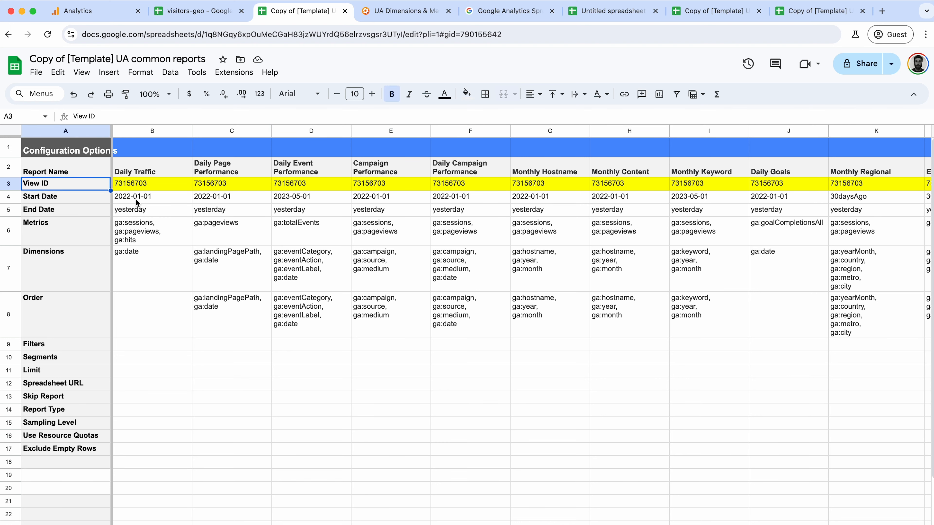
Copy the View ID in cell H3, under Monthly Content, from the earlier copy of the UA common reports template
{"action": "left_click", "coordinate": [624, 14]}
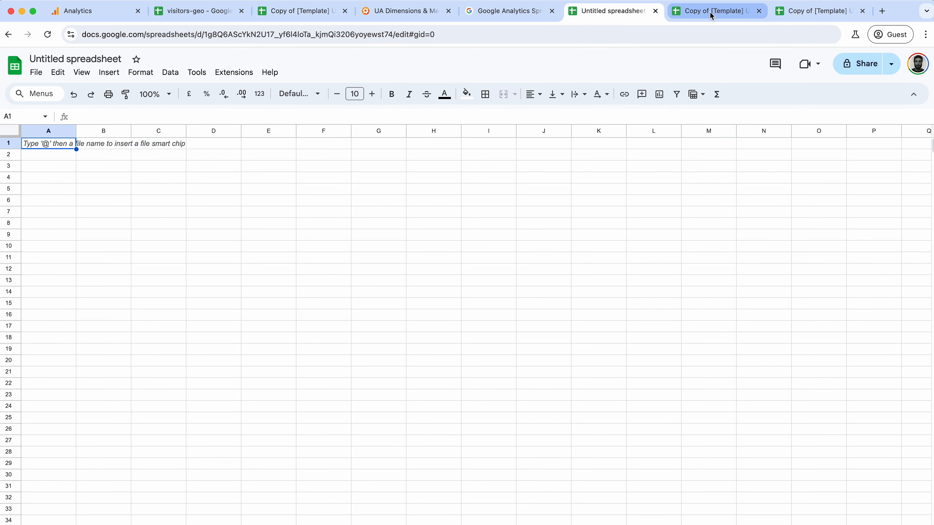
{"action": "left_click", "coordinate": [729, 17]}
{"action": "left_click", "coordinate": [632, 186]}
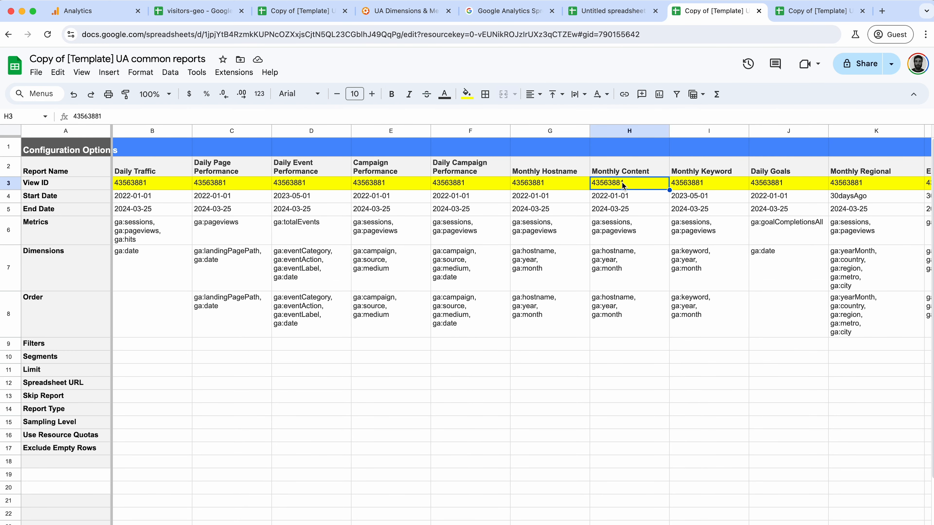
{"action": "right_click", "coordinate": [623, 184]}
{"action": "left_click", "coordinate": [647, 211]}
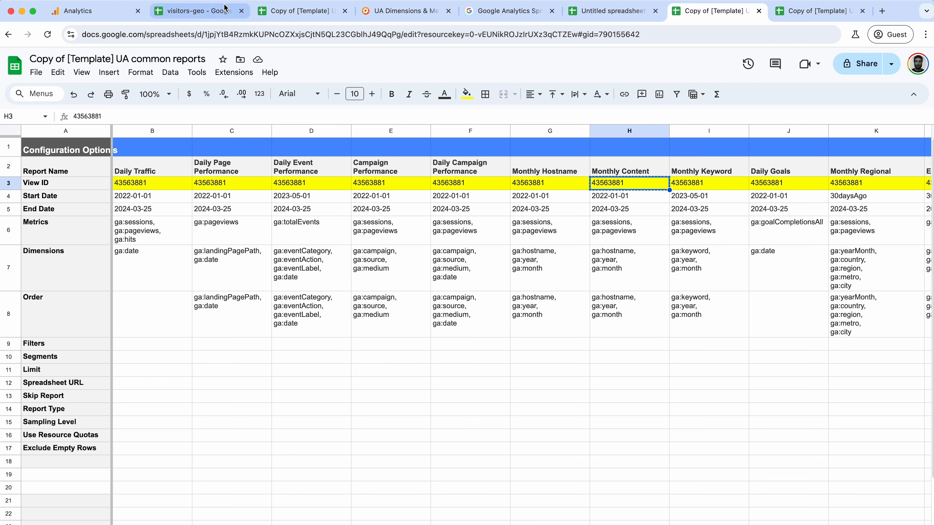
Switch to Analytics and open the account and property selector to check the view's ID
{"action": "left_click", "coordinate": [294, 11]}
{"action": "left_click", "coordinate": [105, 13]}
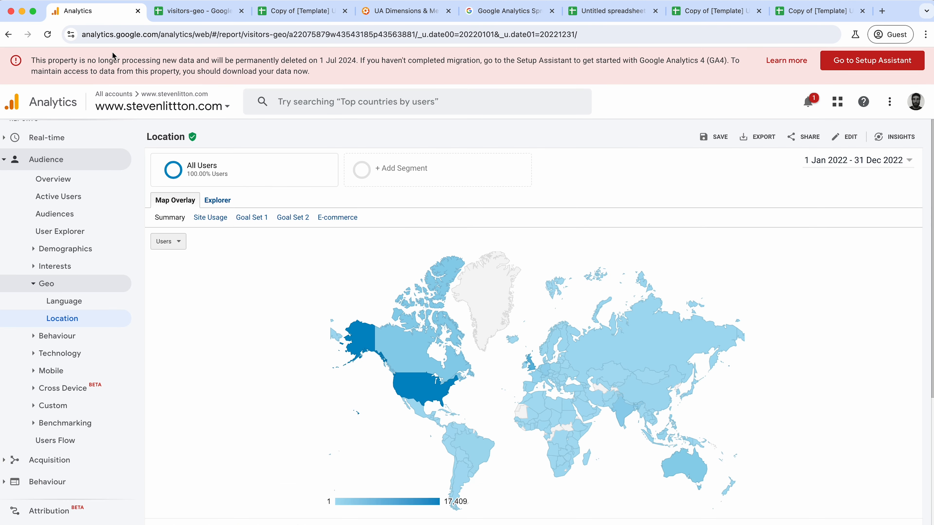
{"action": "left_click", "coordinate": [206, 94]}
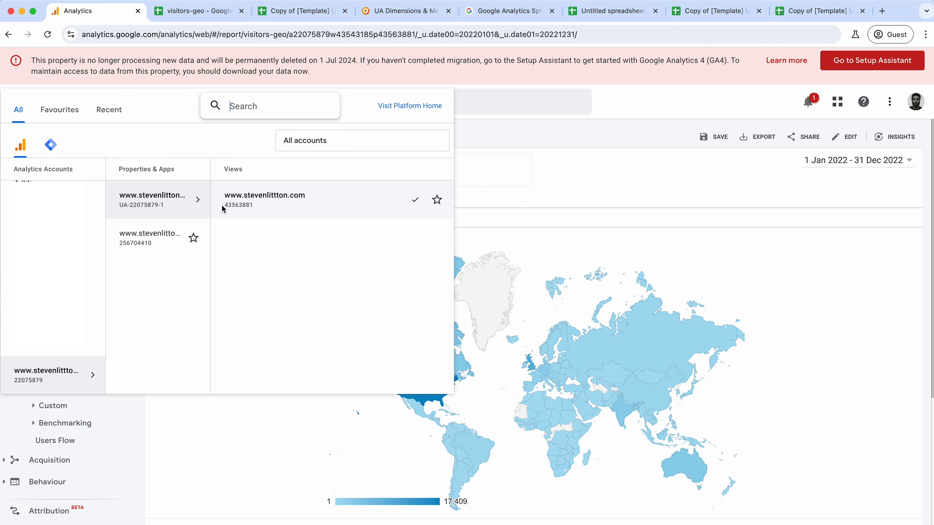
Try to paste the copied View ID into the Daily Traffic column of the first UA common reports template copy
{"action": "left_click", "coordinate": [545, 195]}
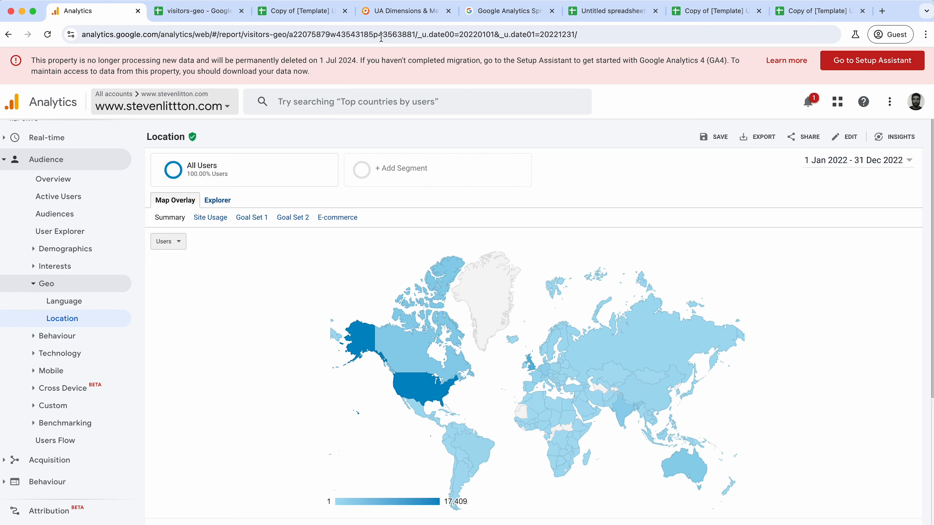
{"action": "left_click", "coordinate": [286, 16]}
{"action": "right_click", "coordinate": [137, 185]}
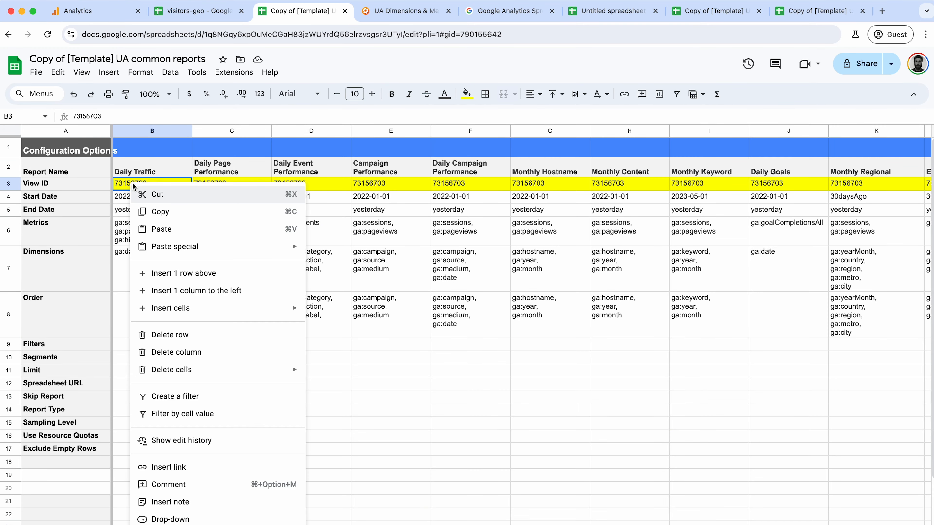
{"action": "left_click", "coordinate": [197, 229]}
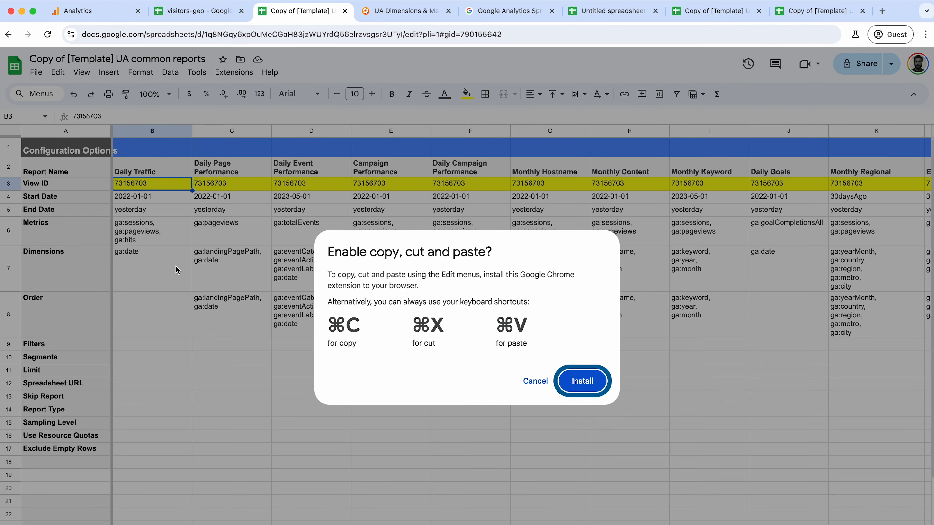
{"action": "left_click", "coordinate": [534, 381]}
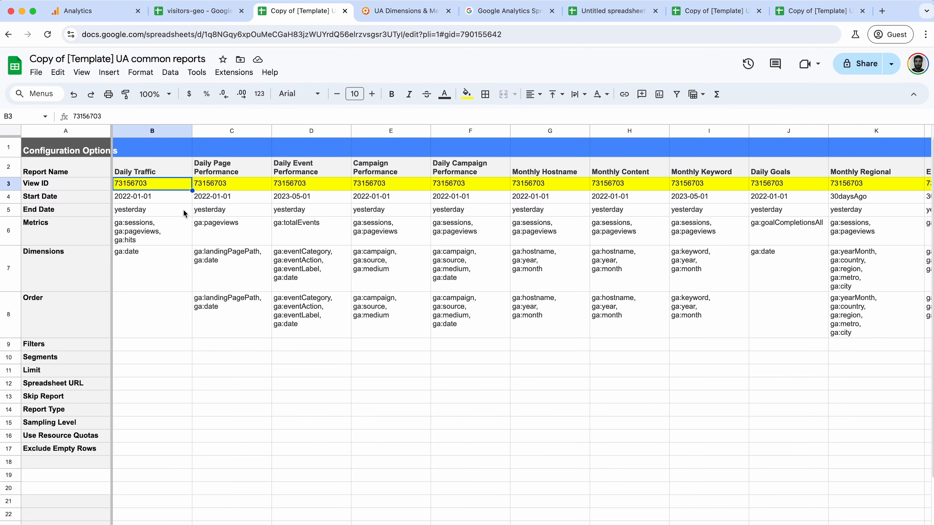
{"action": "right_click", "coordinate": [132, 183]}
{"action": "mouse_move", "coordinate": [201, 248]}
{"action": "left_click", "coordinate": [325, 251]}
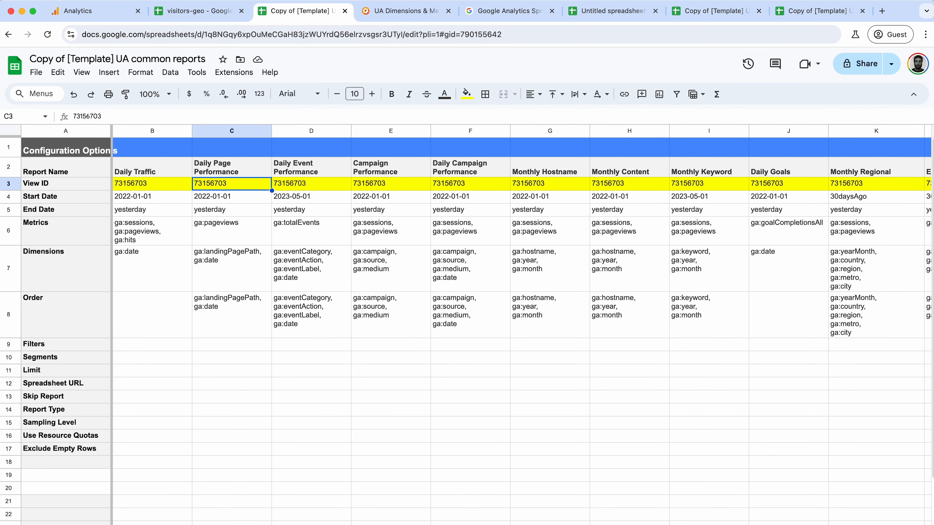
Copy the Daily Traffic View ID from the other template copy and paste it into cell B3 of the first copy
{"action": "left_click", "coordinate": [727, 15]}
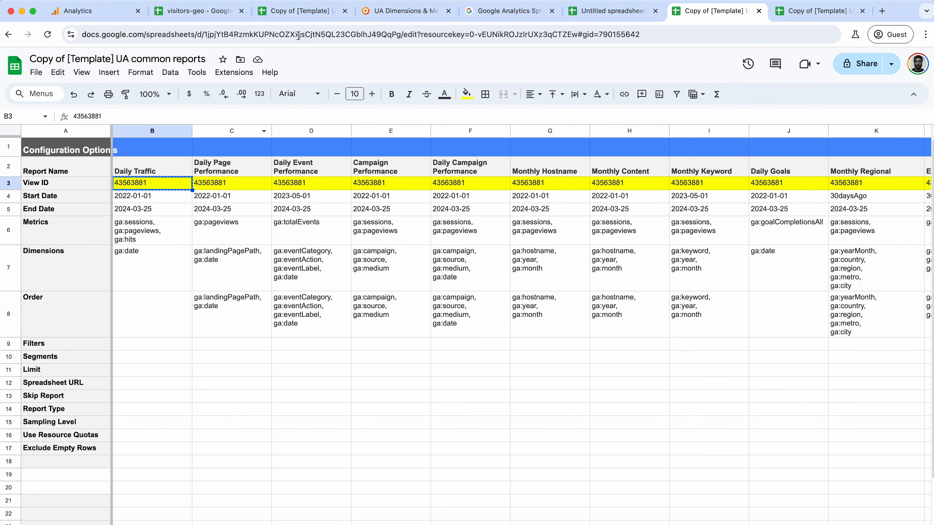
{"action": "left_click", "coordinate": [283, 11]}
{"action": "key", "text": "ctrl+v"}
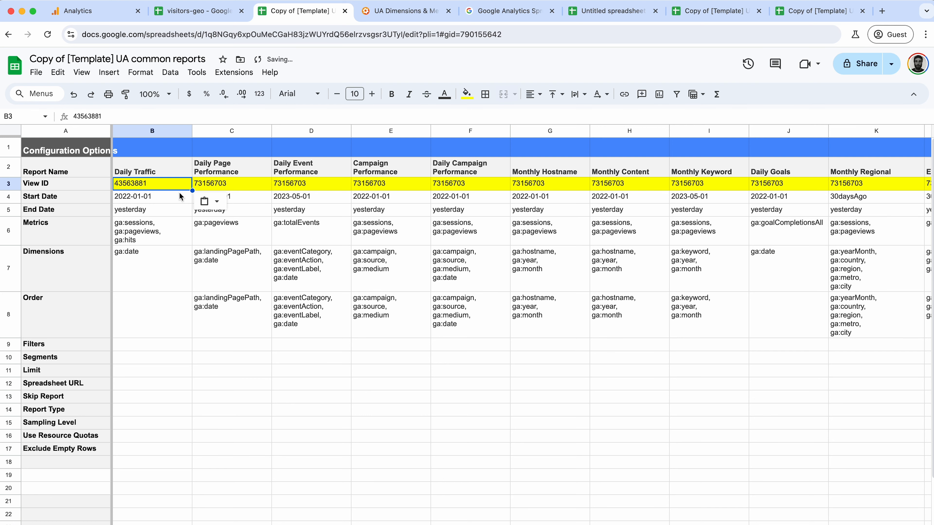
Paste the same View ID into cells C3 to I3, from Daily Page Performance through Monthly Keyword
{"action": "key", "text": "Right"}
{"action": "key", "text": "ctrl+v"}
{"action": "key", "text": "Right"}
{"action": "key", "text": "ctrl+v"}
{"action": "key", "text": "Right"}
{"action": "key", "text": "ctrl+v"}
{"action": "key", "text": "Right"}
{"action": "key", "text": "ctrl+v"}
{"action": "key", "text": "Right"}
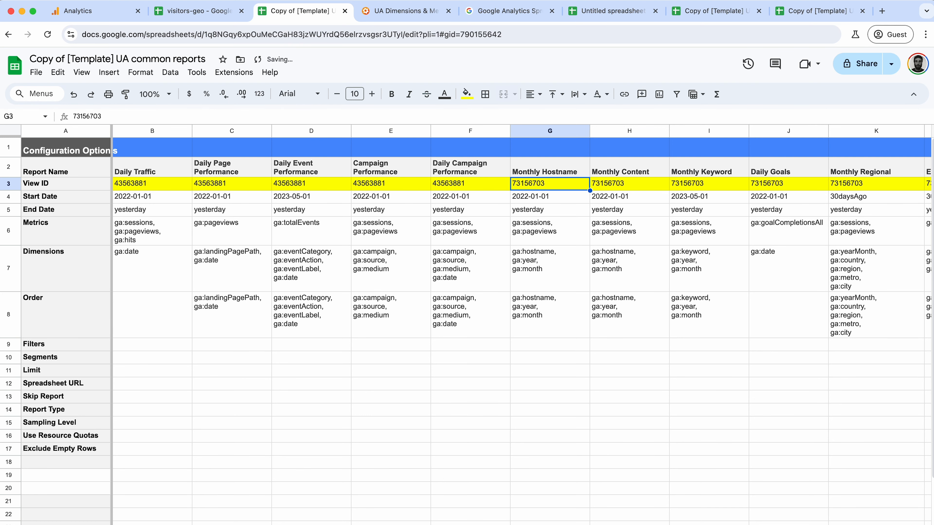
{"action": "key", "text": "ctrl+v"}
{"action": "key", "text": "Right"}
{"action": "key", "text": "ctrl+v"}
{"action": "key", "text": "Right"}
{"action": "key", "text": "ctrl+v"}
Paste the View ID into cells J3 to M3, covering Daily Goals, Monthly Regional, Ecommerce Report and Ads Revenue Report
{"action": "key", "text": "Right"}
{"action": "key", "text": "Right"}
{"action": "key", "text": "Right"}
{"action": "key", "text": "Right"}
{"action": "key", "text": "Left"}
{"action": "key", "text": "Left"}
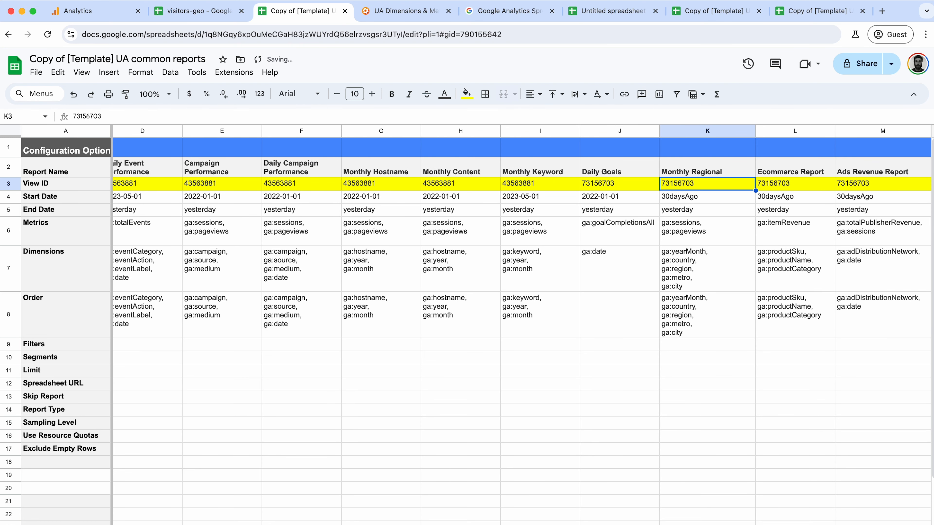
{"action": "key", "text": "Left"}
{"action": "key", "text": "Left"}
{"action": "key", "text": "Left"}
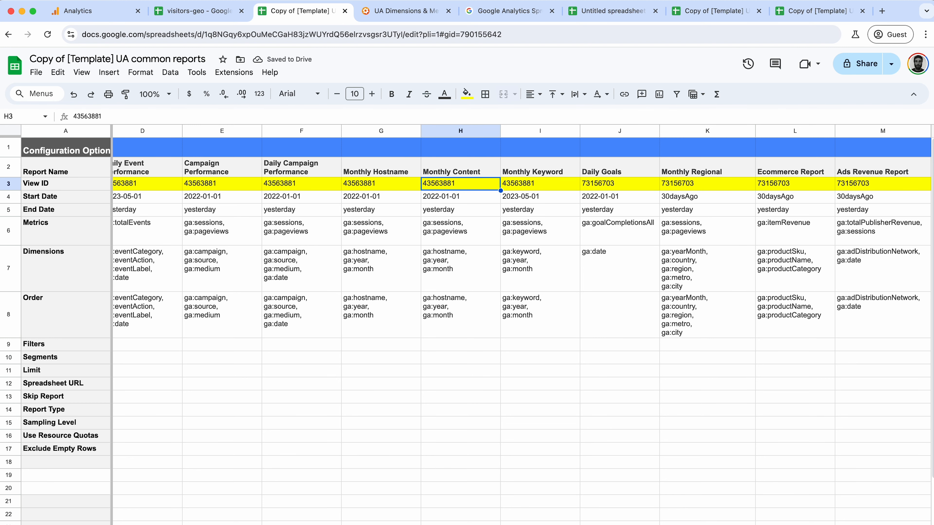
{"action": "key", "text": "Right"}
{"action": "key", "text": "Right"}
{"action": "key", "text": "ctrl+v"}
{"action": "scroll", "coordinate": [275, 220], "scroll_direction": "right", "scroll_amount": 2}
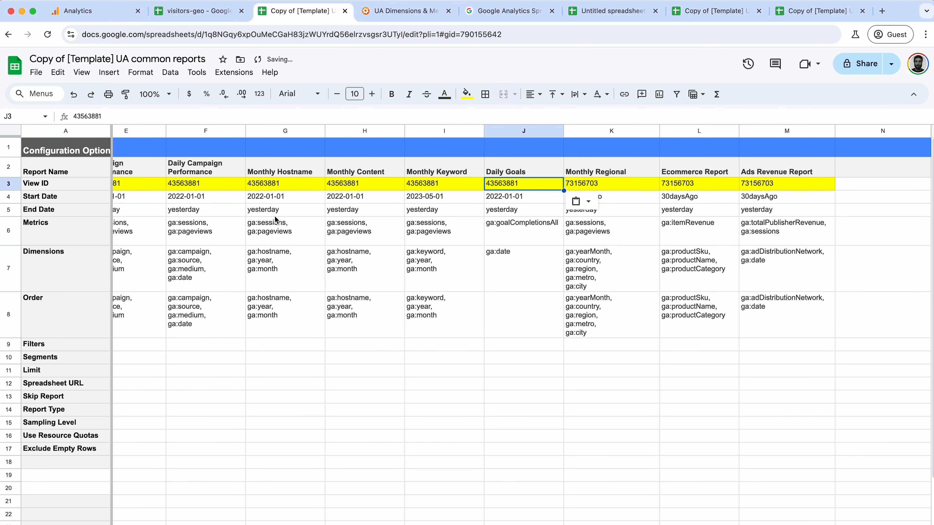
{"action": "key", "text": "Right"}
{"action": "key", "text": "ctrl+v"}
{"action": "key", "text": "Right"}
{"action": "key", "text": "ctrl+v"}
{"action": "key", "text": "Right"}
{"action": "key", "text": "ctrl+v"}
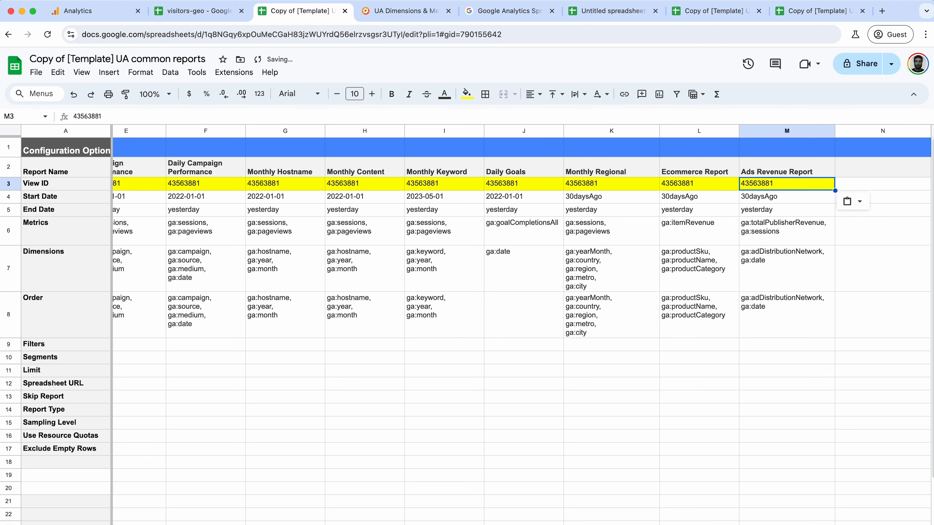
Check the Start Date and End Date entries in the Daily Traffic column
{"action": "scroll", "coordinate": [338, 226], "scroll_direction": "left", "scroll_amount": 3}
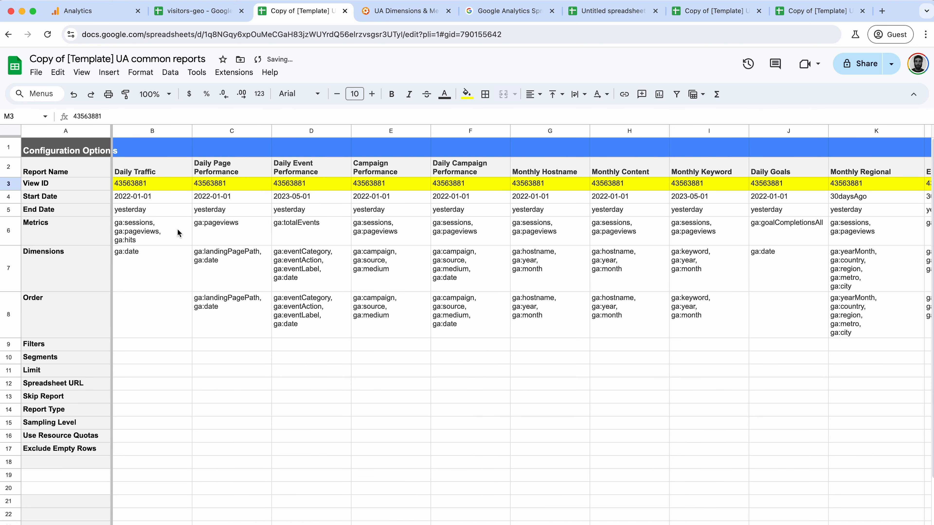
{"action": "left_click", "coordinate": [159, 199]}
{"action": "double_click", "coordinate": [156, 198]}
{"action": "key", "text": "Tab"}
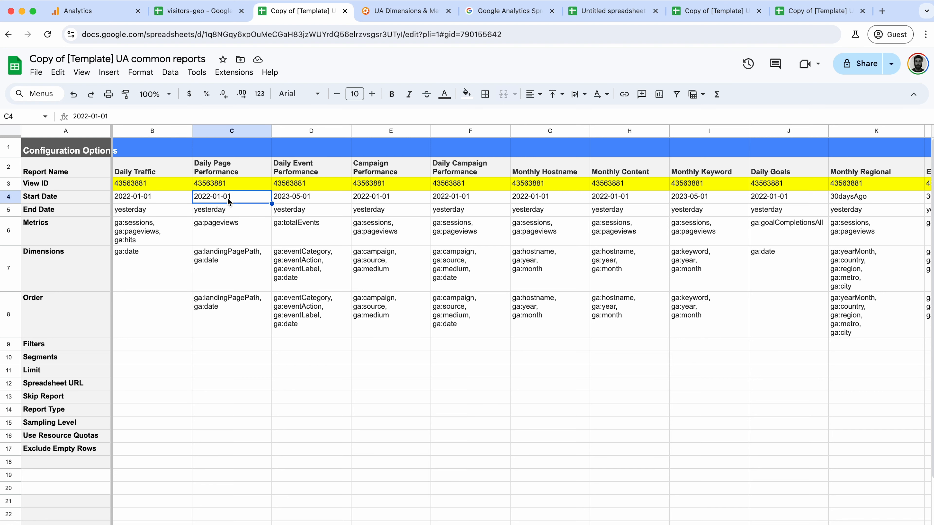
{"action": "left_click", "coordinate": [144, 214]}
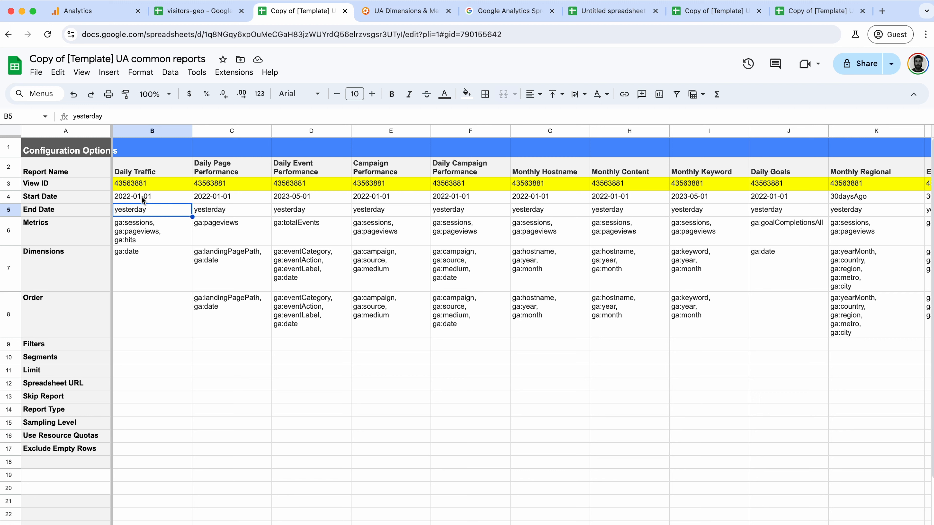
{"action": "double_click", "coordinate": [145, 213]}
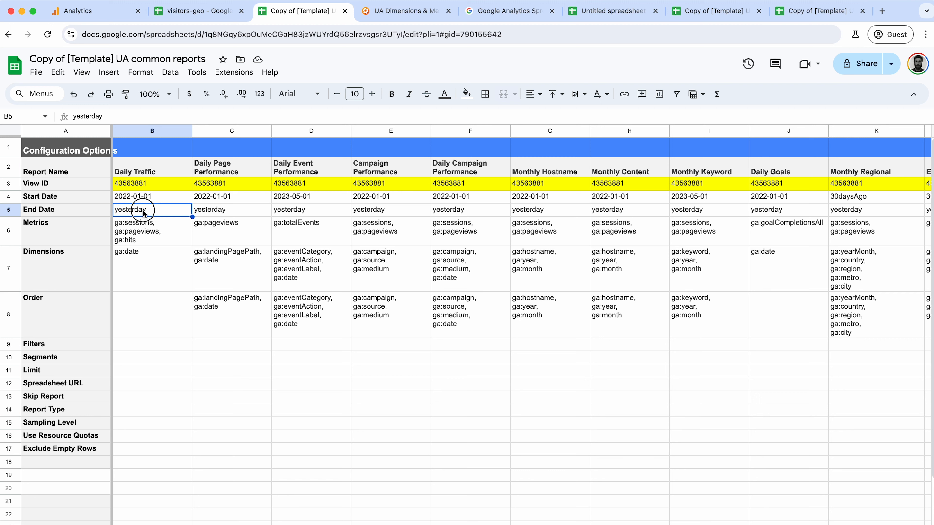
Copy the Daily Traffic Start Date into its End Date cell and change it to 2022-12-31
{"action": "double_click", "coordinate": [161, 199]}
{"action": "key", "text": "Tab"}
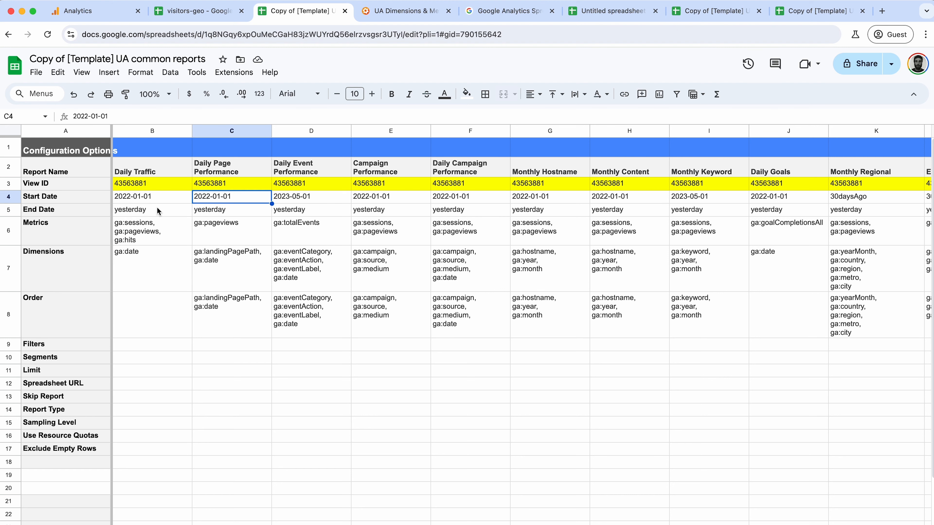
{"action": "double_click", "coordinate": [158, 211]}
{"action": "key", "text": "ctrl+v"}
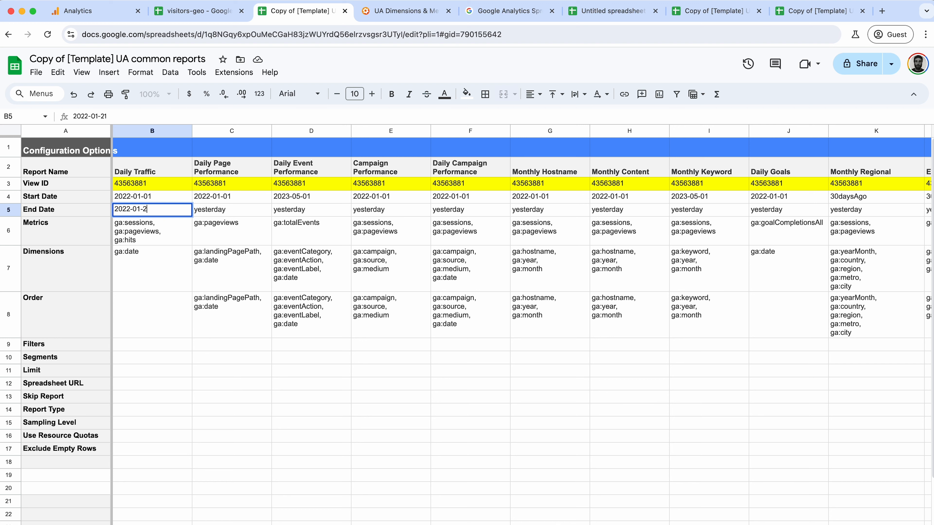
{"action": "key", "text": "Right"}
{"action": "key", "text": "BackSpace"}
{"action": "key", "text": "BackSpace"}
{"action": "type", "text": "12"}
{"action": "key", "text": "Tab"}
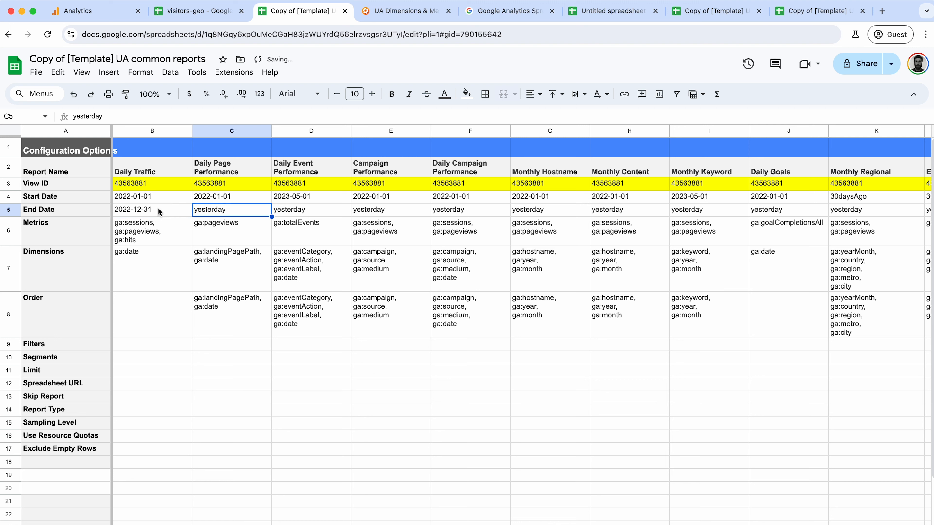
Copy the 2022-12-31 End Date from B5 into cells C5 to M5 for all the other reports
{"action": "key", "text": "Left"}
{"action": "key", "text": "ctrl+c"}
{"action": "key", "text": "Right"}
{"action": "key", "text": "ctrl+v"}
{"action": "key", "text": "Right"}
{"action": "key", "text": "ctrl+v"}
{"action": "key", "text": "Right"}
{"action": "key", "text": "ctrl+v"}
{"action": "key", "text": "Right"}
{"action": "key", "text": "ctrl+v"}
{"action": "key", "text": "Right"}
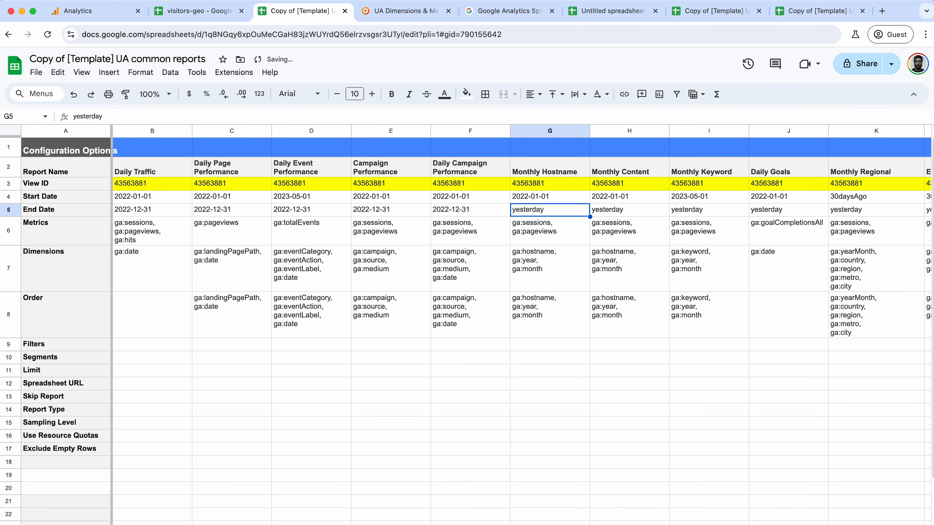
{"action": "key", "text": "ctrl+v"}
{"action": "key", "text": "Right"}
{"action": "key", "text": "ctrl+v"}
{"action": "key", "text": "Right"}
{"action": "key", "text": "ctrl+v"}
{"action": "key", "text": "Right"}
{"action": "key", "text": "ctrl+v"}
{"action": "key", "text": "Right"}
{"action": "key", "text": "ctrl+v"}
{"action": "key", "text": "Right"}
{"action": "key", "text": "ctrl+v"}
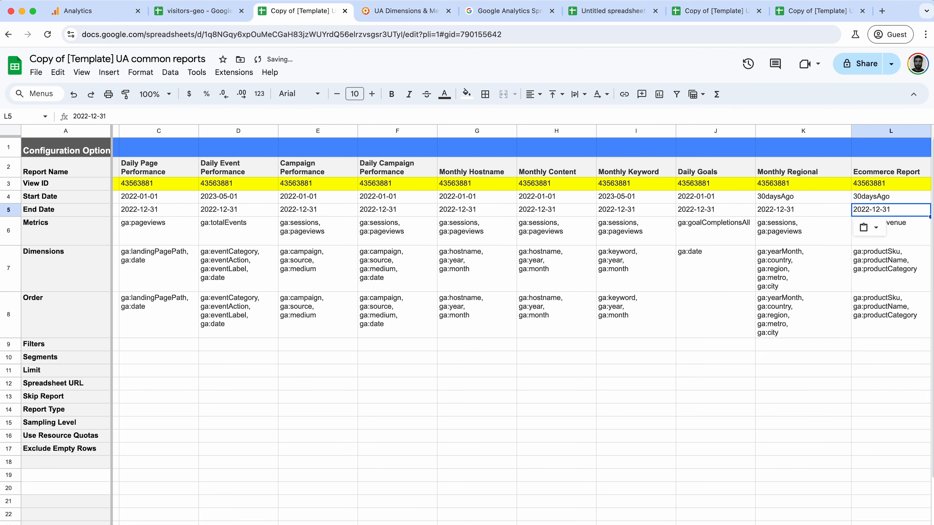
{"action": "key", "text": "Right"}
{"action": "key", "text": "Right"}
{"action": "key", "text": "Left"}
{"action": "key", "text": "ctrl+v"}
{"action": "key", "text": "Left"}
{"action": "key", "text": "Left"}
Try autofilling the End Date from B5 across to the Monthly Content column in H5, and undo it
{"action": "scroll", "coordinate": [154, 212], "scroll_direction": "left", "scroll_amount": 5}
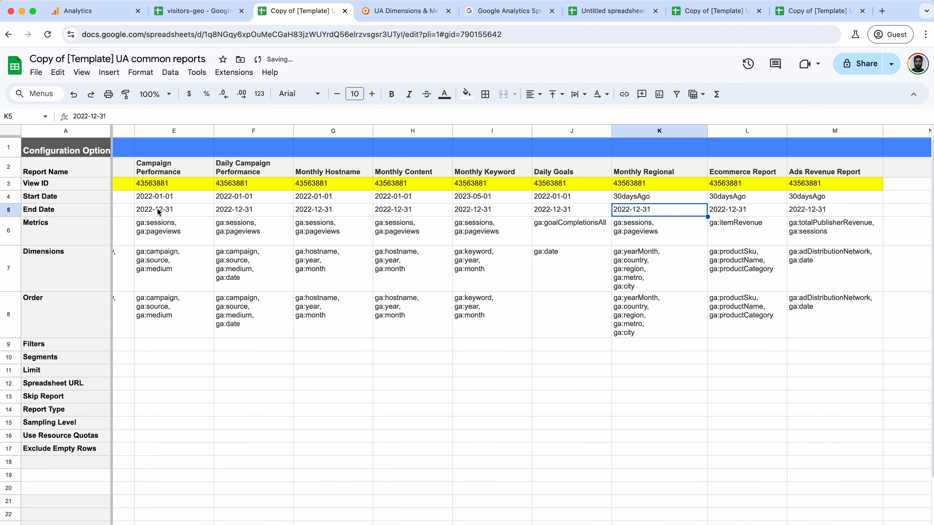
{"action": "left_click", "coordinate": [155, 212]}
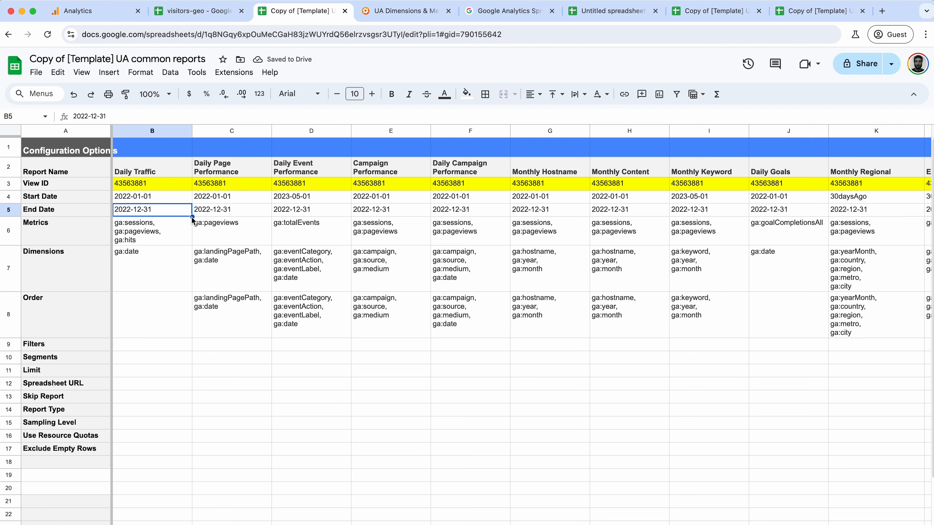
{"action": "left_click_drag", "start_coordinate": [192, 217], "coordinate": [598, 212]}
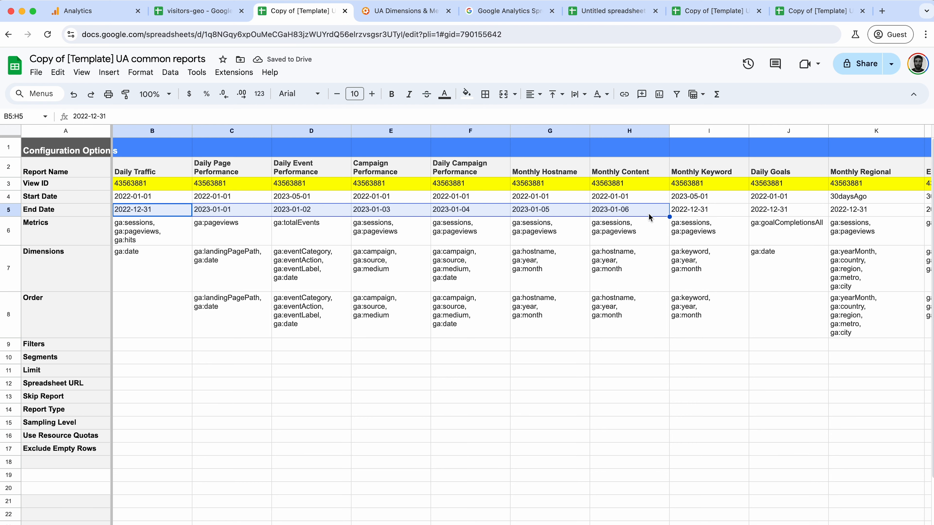
{"action": "scroll", "coordinate": [652, 211], "scroll_direction": "down", "scroll_amount": 1}
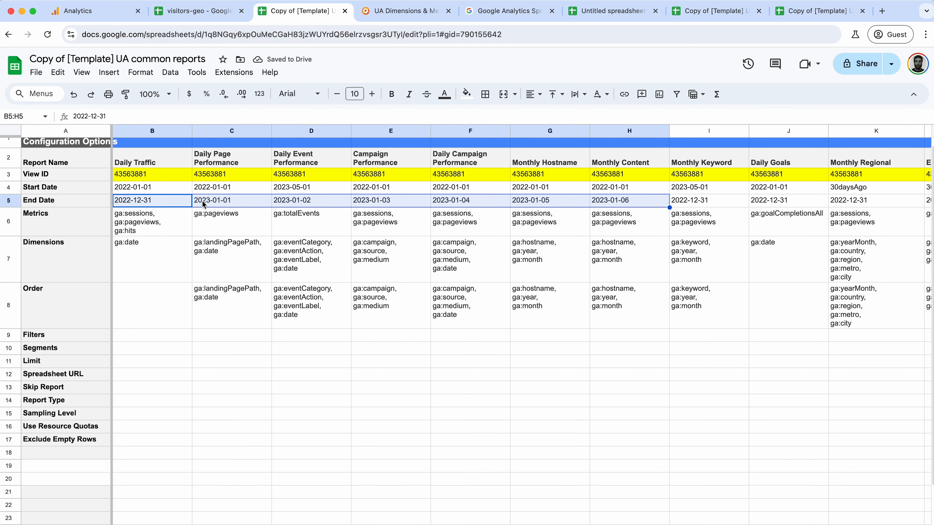
{"action": "key", "text": "super+z"}
Try autofilling the View ID from B3 across the row to the Monthly Content column, and undo the last fill
{"action": "left_click", "coordinate": [144, 177]}
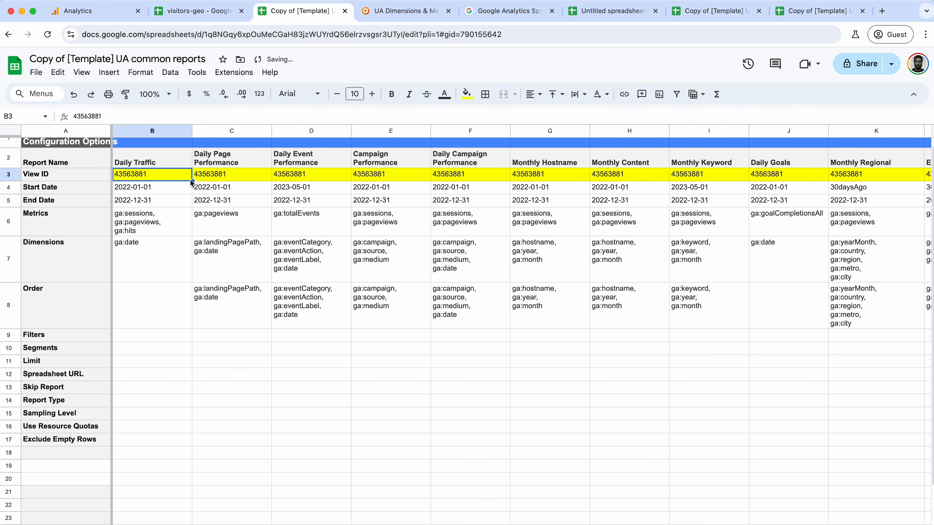
{"action": "left_click_drag", "start_coordinate": [192, 182], "coordinate": [669, 181]}
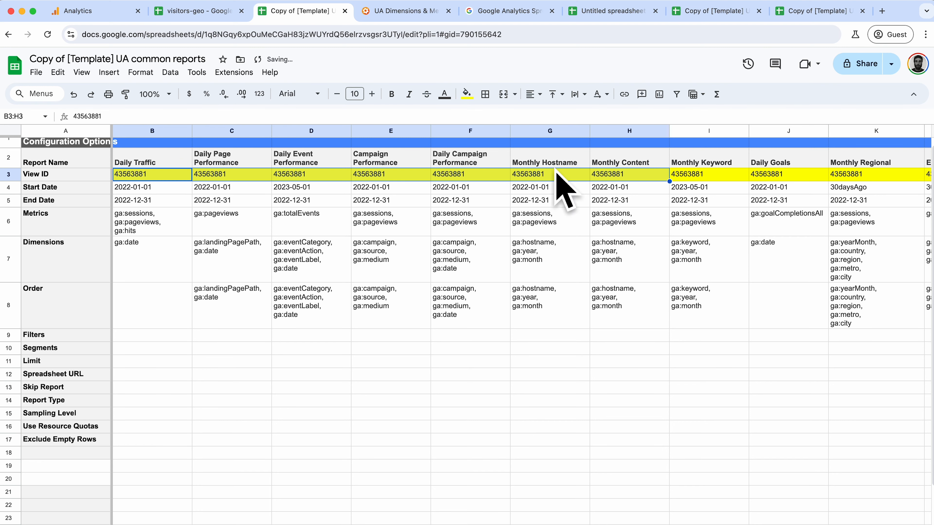
{"action": "left_click", "coordinate": [165, 179]}
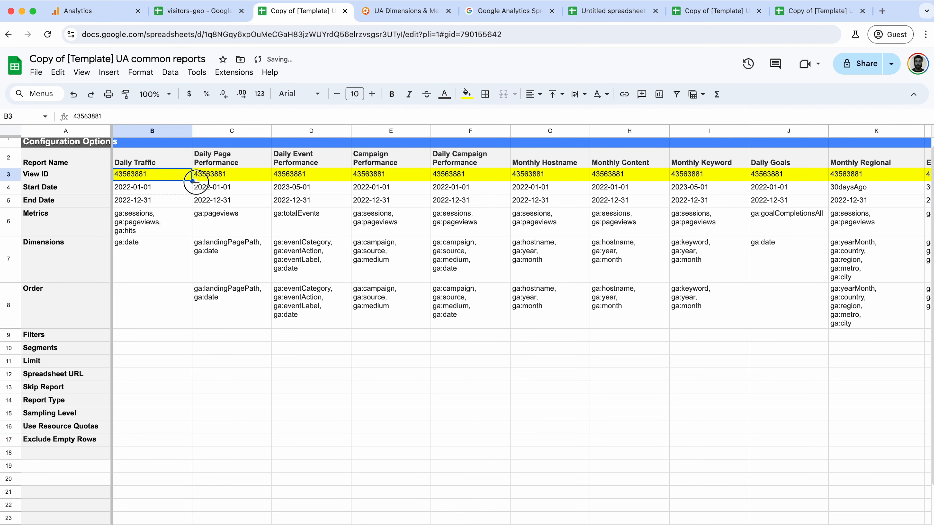
{"action": "left_click_drag", "start_coordinate": [192, 182], "coordinate": [478, 182]}
{"action": "key", "text": "super+z"}
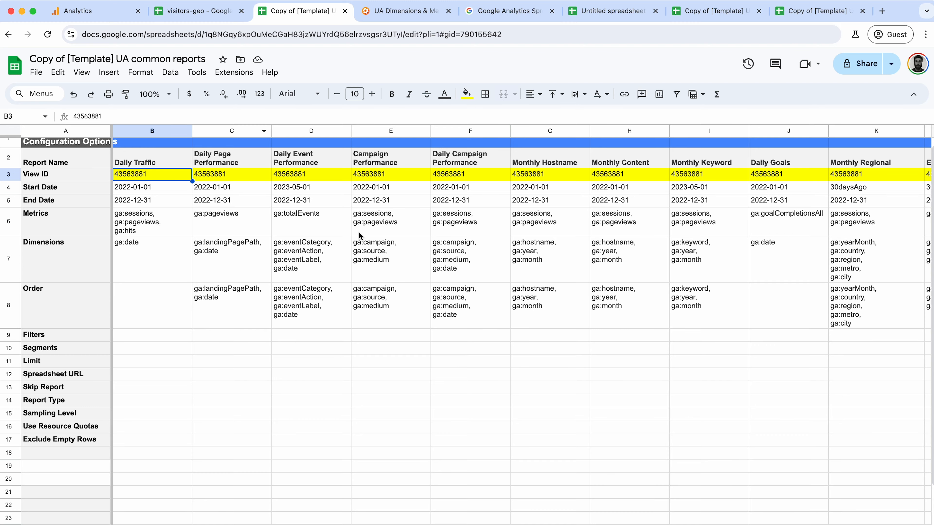
Run all the configured reports with the Google Analytics add-on
{"action": "scroll", "coordinate": [360, 235], "scroll_direction": "right", "scroll_amount": 5}
{"action": "scroll", "coordinate": [342, 246], "scroll_direction": "left", "scroll_amount": 5}
{"action": "left_click", "coordinate": [157, 222]}
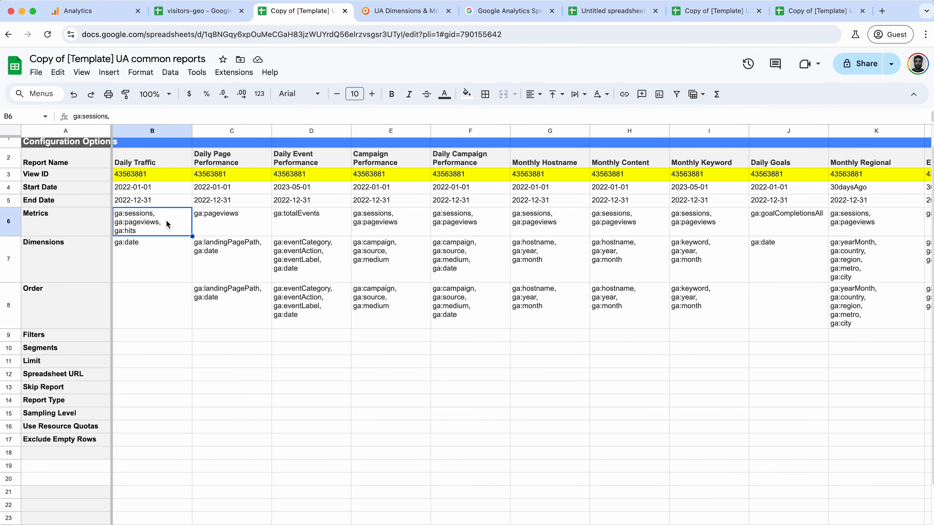
{"action": "left_click", "coordinate": [236, 76]}
{"action": "mouse_move", "coordinate": [292, 199]}
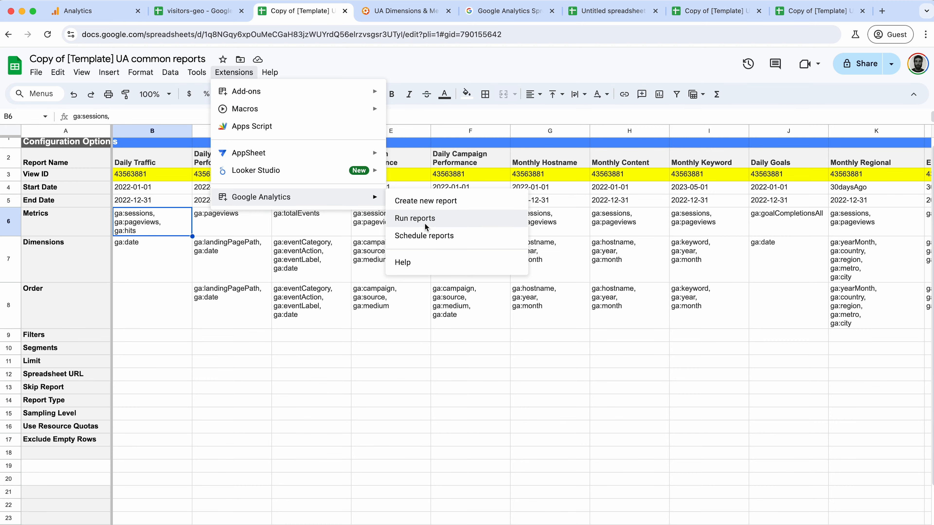
{"action": "left_click", "coordinate": [418, 222]}
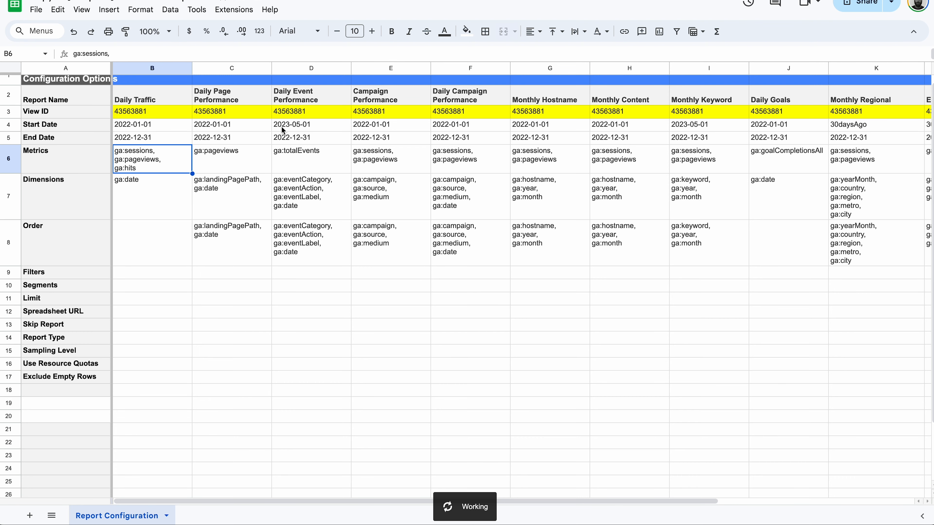
Look over the report columns during the run, and review and close the Report Status summary
{"action": "scroll", "coordinate": [401, 139], "scroll_direction": "right", "scroll_amount": 5}
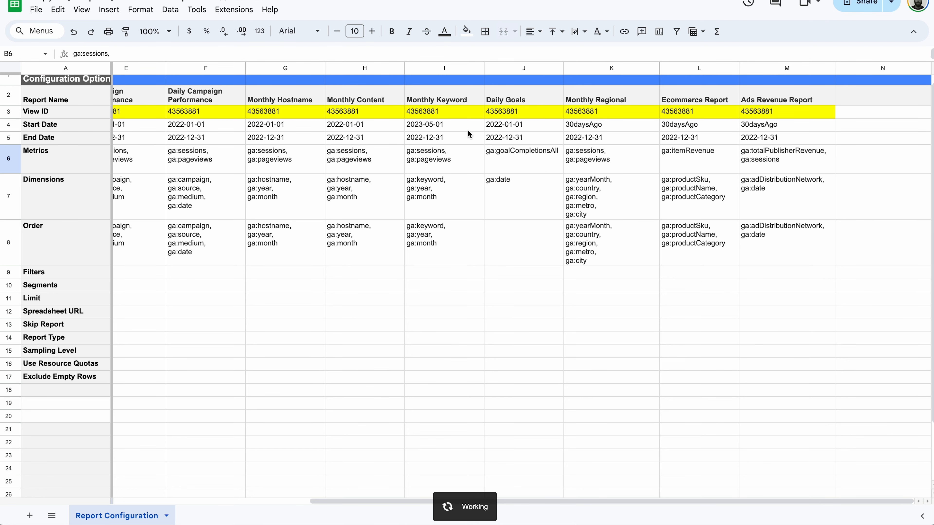
{"action": "scroll", "coordinate": [459, 136], "scroll_direction": "left", "scroll_amount": 5}
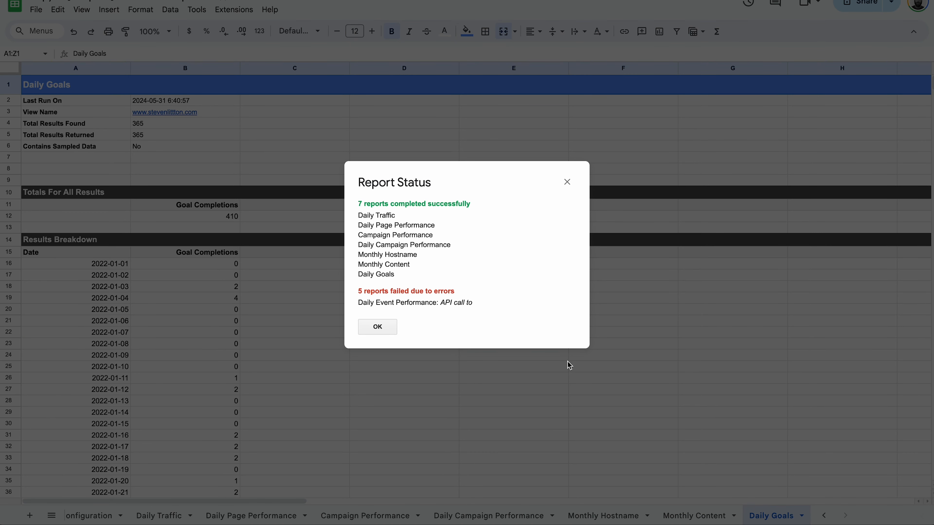
{"action": "left_click", "coordinate": [436, 299]}
{"action": "left_click", "coordinate": [374, 328]}
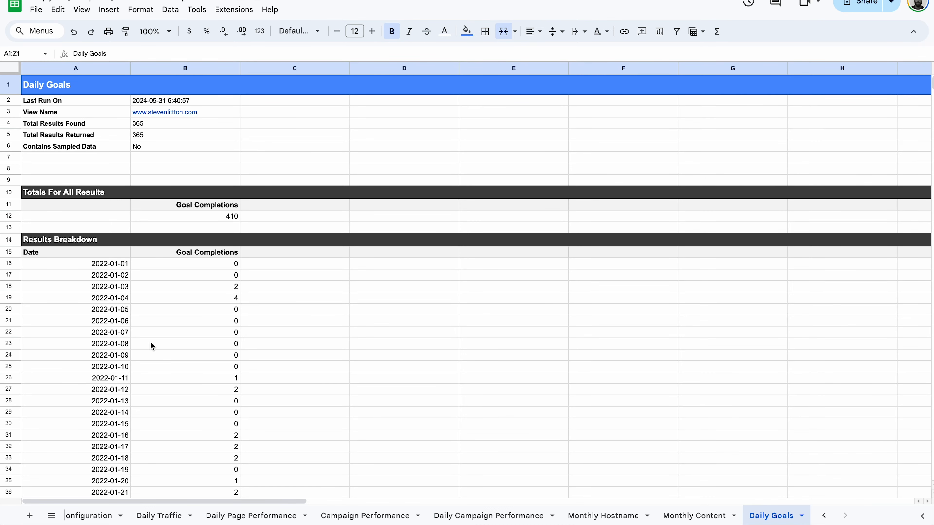
Copy the start date 2022-01-01 from C4 in the Report Configuration sheet to the Daily Event Performance column in D4
{"action": "scroll", "coordinate": [128, 516], "scroll_direction": "left", "scroll_amount": 2}
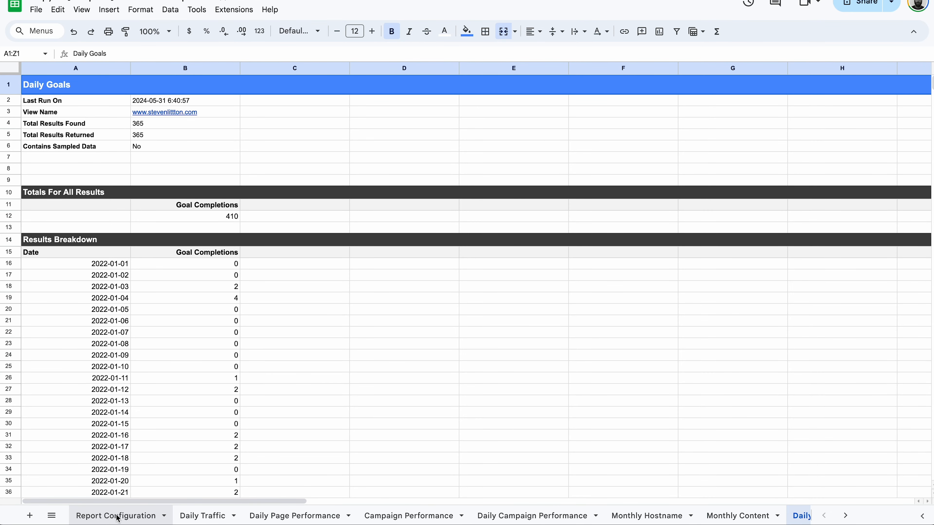
{"action": "left_click", "coordinate": [118, 516]}
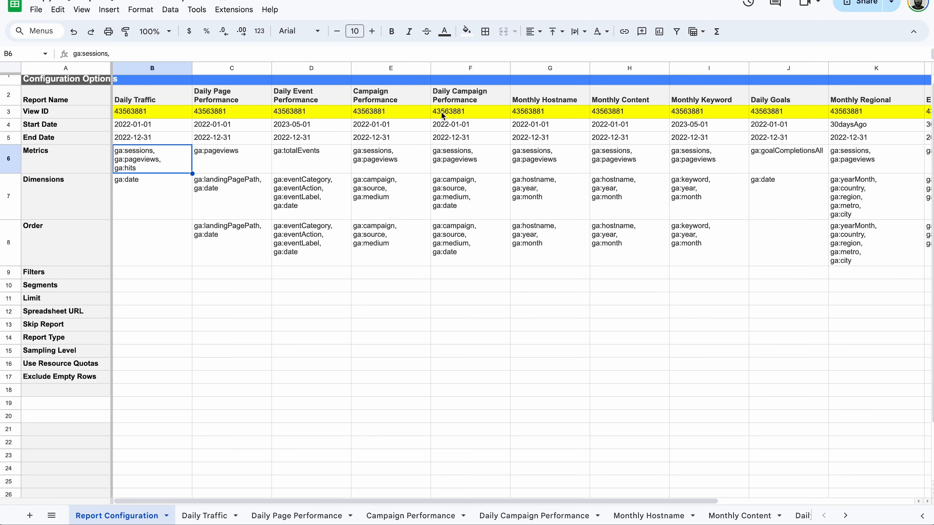
{"action": "left_click", "coordinate": [227, 125]}
{"action": "key", "text": "ctrl+c"}
{"action": "key", "text": "Right"}
{"action": "key", "text": "Right"}
{"action": "key", "text": "Right"}
{"action": "key", "text": "Right"}
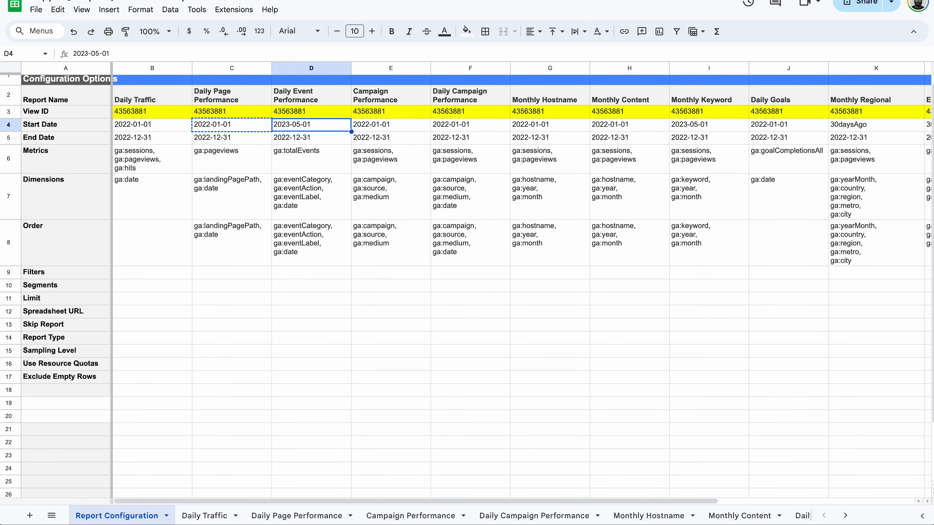
{"action": "key", "text": "Right"}
{"action": "key", "text": "Right"}
{"action": "scroll", "coordinate": [294, 153], "scroll_direction": "right", "scroll_amount": 1}
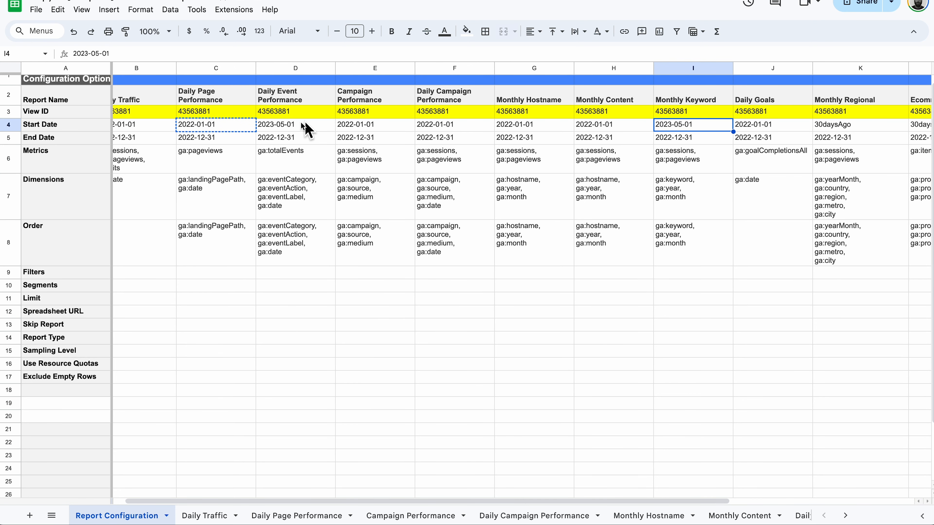
{"action": "left_click", "coordinate": [302, 123]}
{"action": "key", "text": "ctrl+v"}
Paste the start date 2022-01-01 into the Monthly Regional, Ecommerce Report and Ads Revenue Report columns, K4 to M4
{"action": "scroll", "coordinate": [441, 144], "scroll_direction": "right", "scroll_amount": 4}
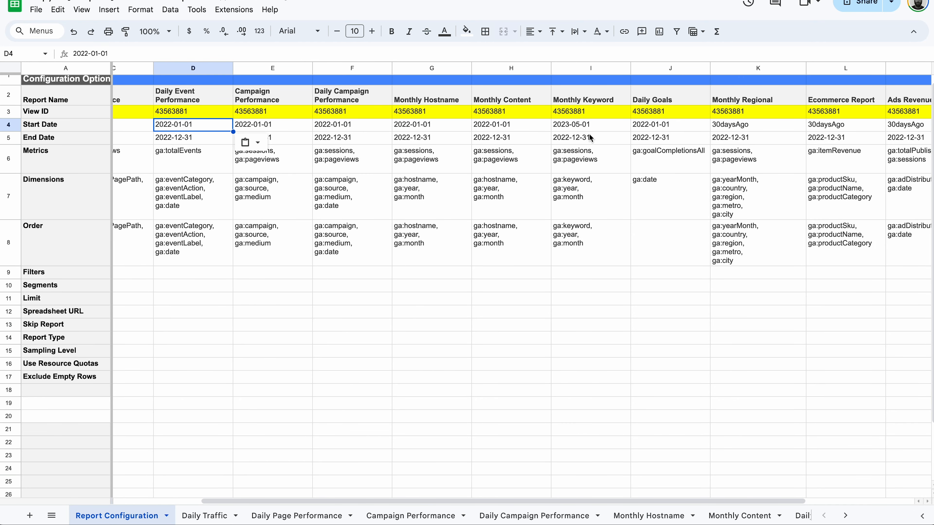
{"action": "scroll", "coordinate": [496, 141], "scroll_direction": "right", "scroll_amount": 4}
{"action": "left_click", "coordinate": [594, 127]}
{"action": "key", "text": "ctrl+v"}
{"action": "key", "text": "Right"}
{"action": "key", "text": "ctrl+v"}
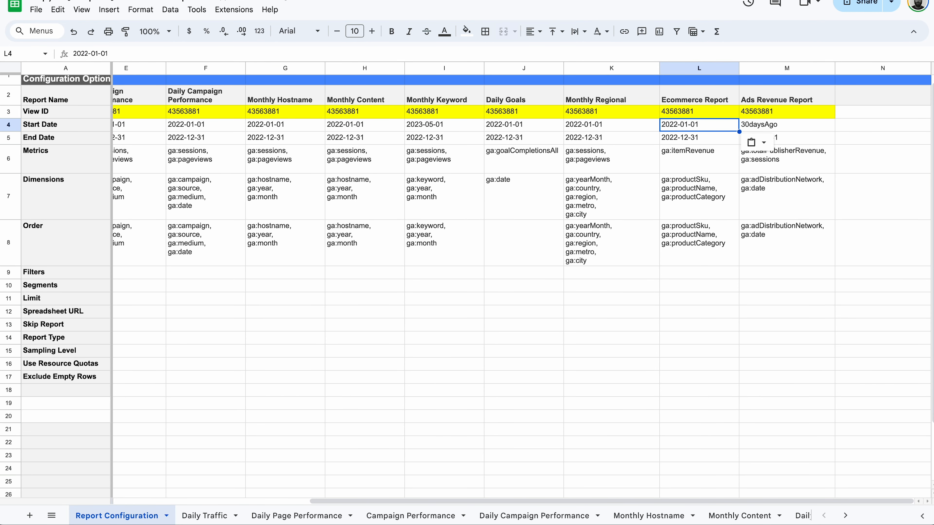
{"action": "key", "text": "Right"}
{"action": "key", "text": "ctrl+v"}
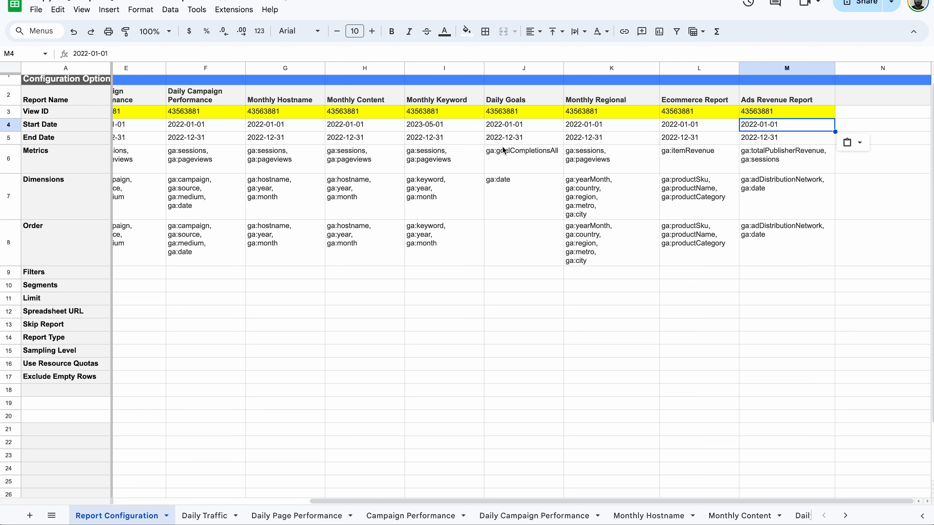
Run the configured reports with the Google Analytics add-on and close the Report Status window
{"action": "scroll", "coordinate": [503, 150], "scroll_direction": "left", "scroll_amount": 1}
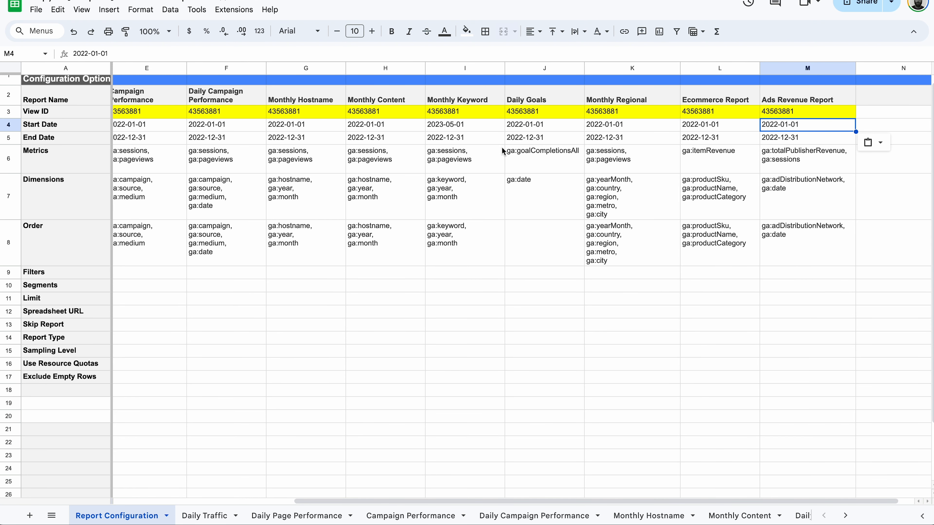
{"action": "scroll", "coordinate": [504, 149], "scroll_direction": "left", "scroll_amount": 3}
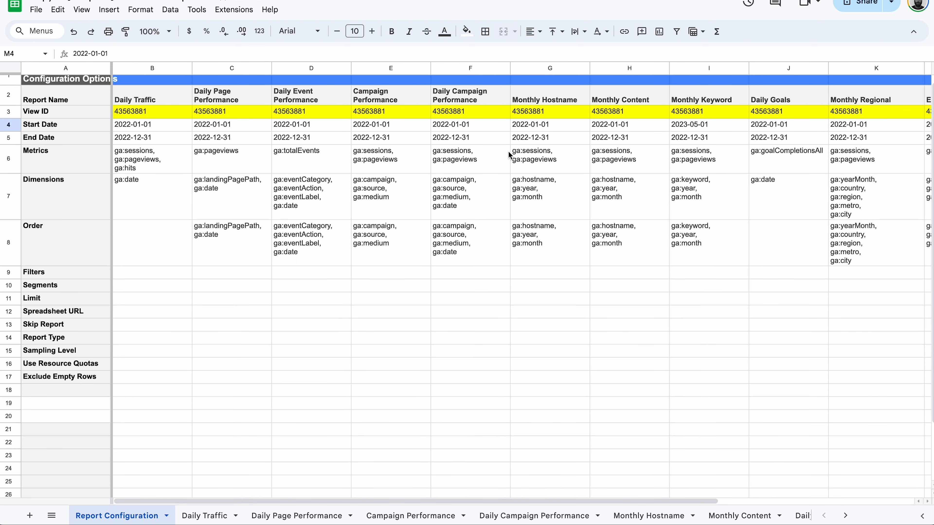
{"action": "left_click", "coordinate": [231, 11]}
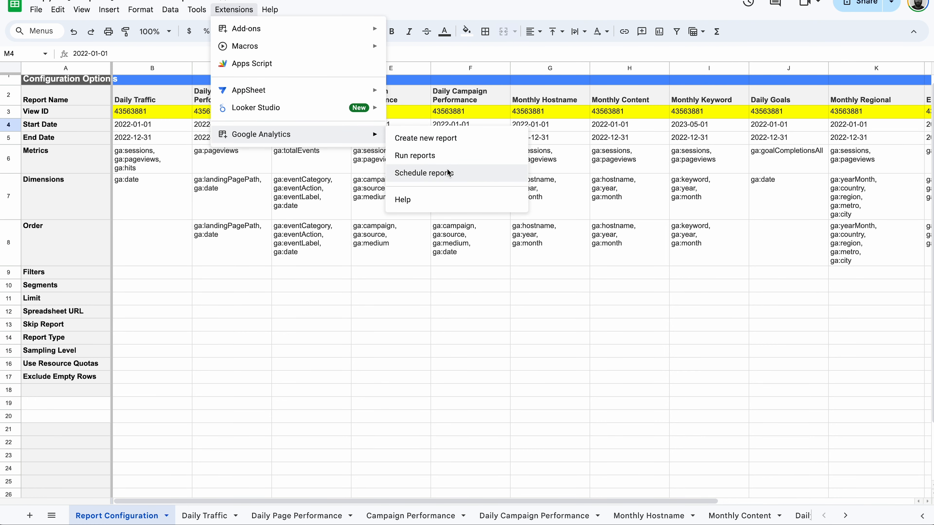
{"action": "left_click", "coordinate": [438, 171]}
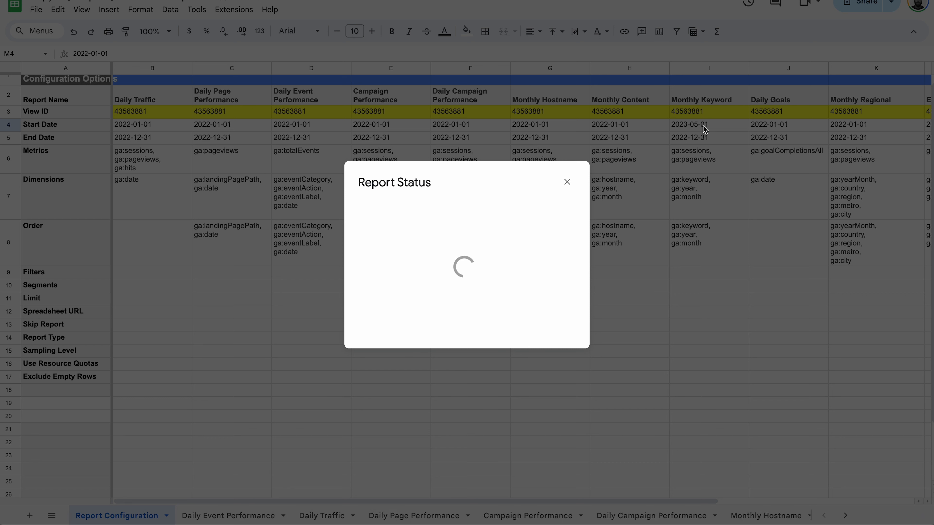
{"action": "left_click", "coordinate": [567, 181]}
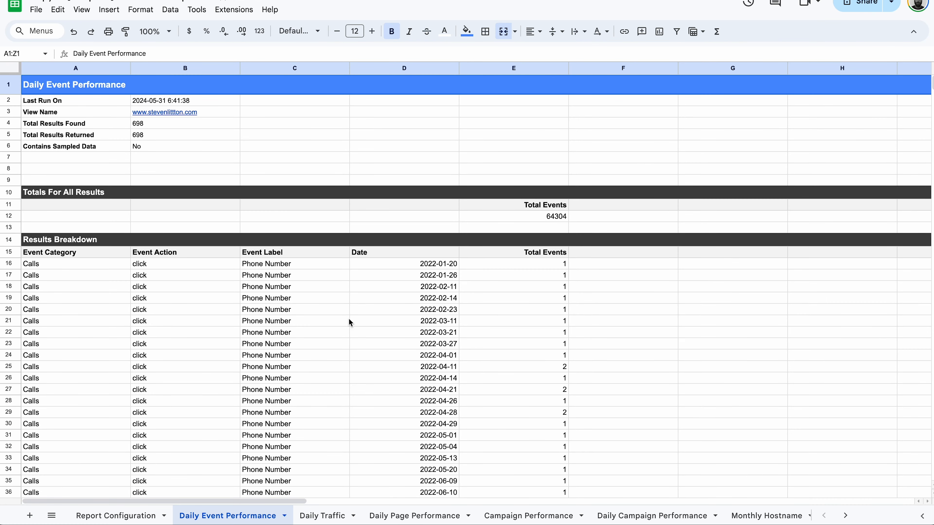
Set the Monthly Keyword start date in I4 of the Report Configuration sheet to 2022-01-01
{"action": "left_click", "coordinate": [114, 516]}
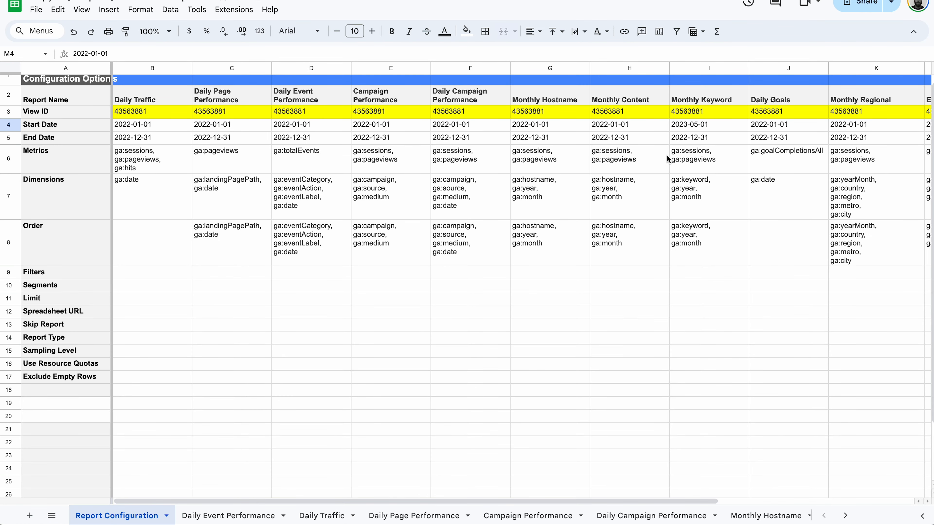
{"action": "left_click", "coordinate": [705, 123]}
{"action": "key", "text": "ctrl+v"}
Check the Start Date row across all report columns up to the Ads Revenue Report
{"action": "key", "text": "Right"}
{"action": "key", "text": "Right"}
{"action": "key", "text": "Right"}
{"action": "key", "text": "Right"}
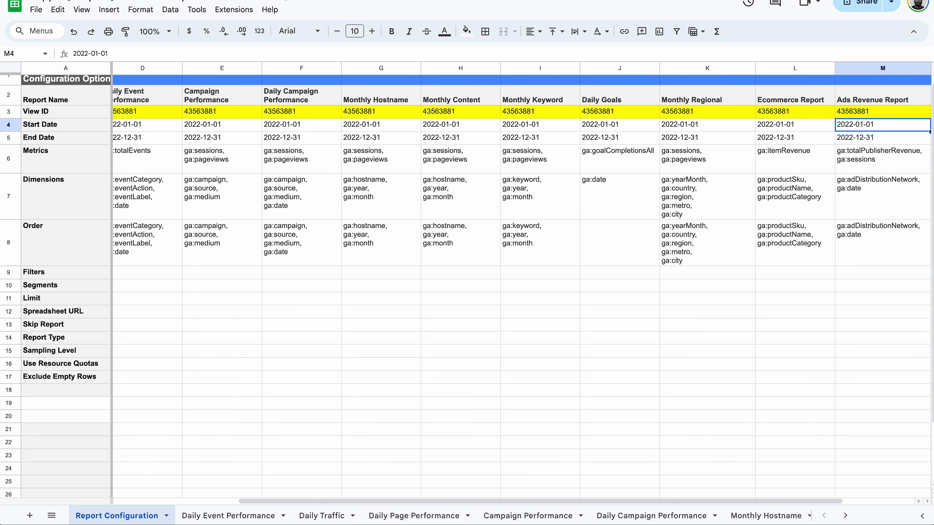
{"action": "key", "text": "Left"}
{"action": "key", "text": "Left"}
{"action": "key", "text": "Left"}
{"action": "key", "text": "Left"}
{"action": "key", "text": "Left"}
{"action": "key", "text": "Left"}
{"action": "key", "text": "Left"}
{"action": "key", "text": "Left"}
{"action": "key", "text": "Left"}
{"action": "key", "text": "Left"}
{"action": "key", "text": "Left"}
{"action": "key", "text": "Left"}
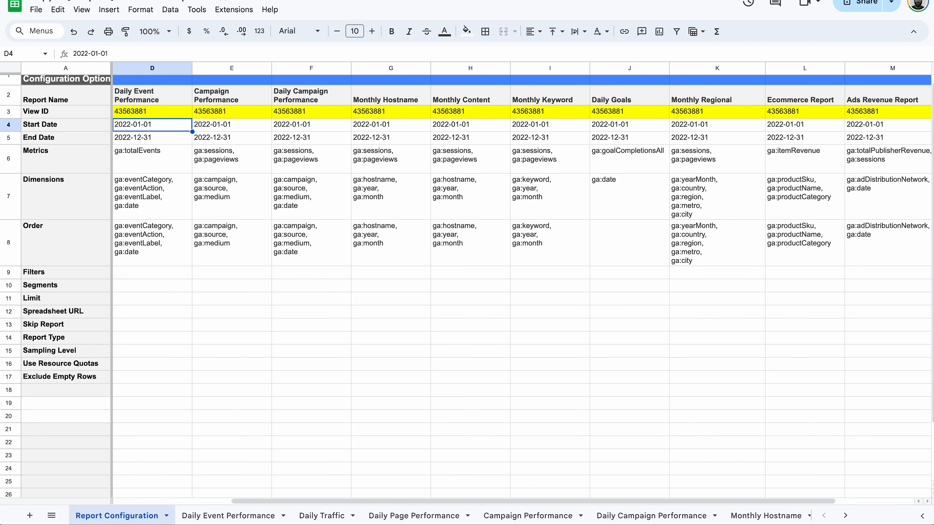
{"action": "left_click", "coordinate": [312, 162]}
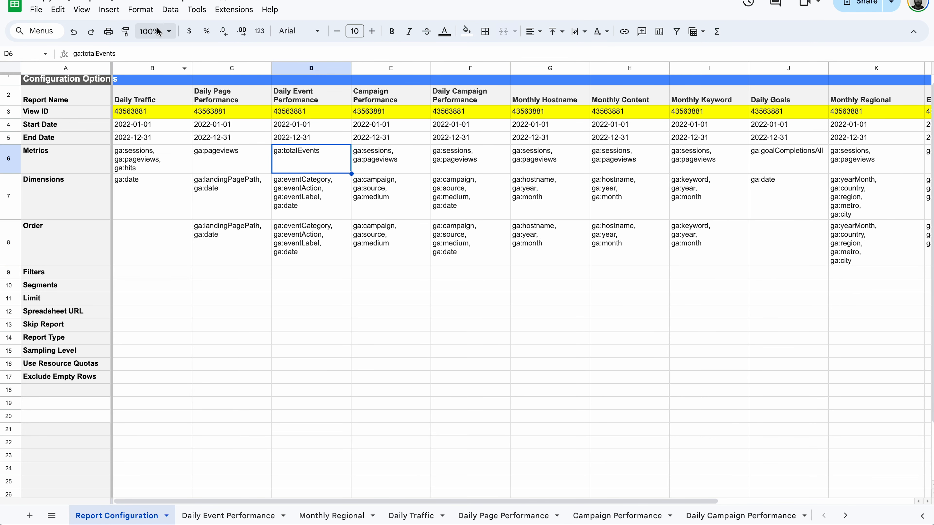
Run all the configured reports again with the Google Analytics add-on
{"action": "left_click", "coordinate": [235, 10]}
{"action": "mouse_move", "coordinate": [375, 134]}
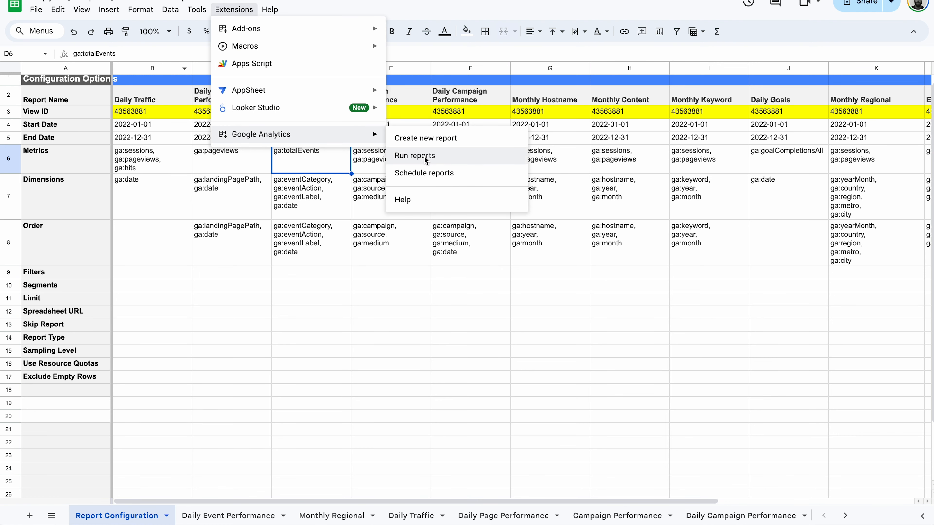
{"action": "left_click", "coordinate": [397, 156]}
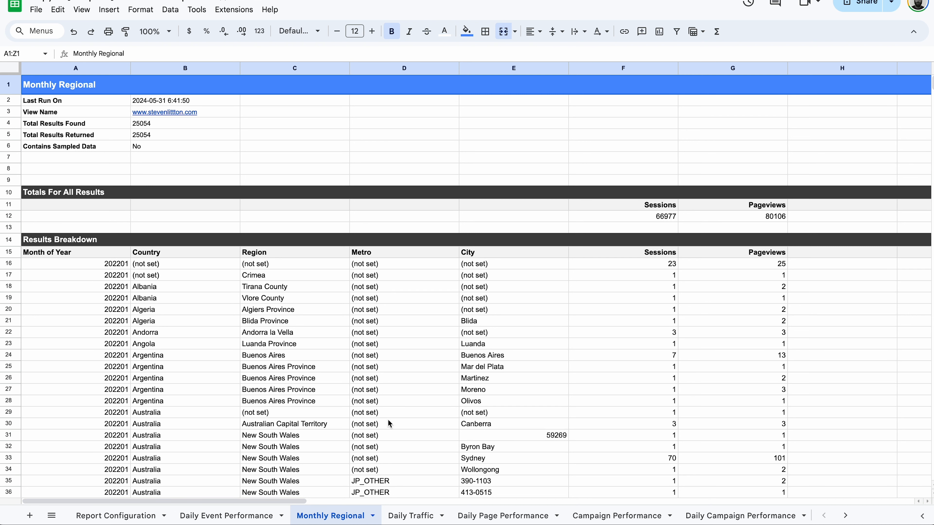
Examine the Campaign Performance, Daily Traffic, Monthly Regional and Daily Event Performance report sheets
{"action": "left_click", "coordinate": [726, 515]}
{"action": "left_click", "coordinate": [594, 515]}
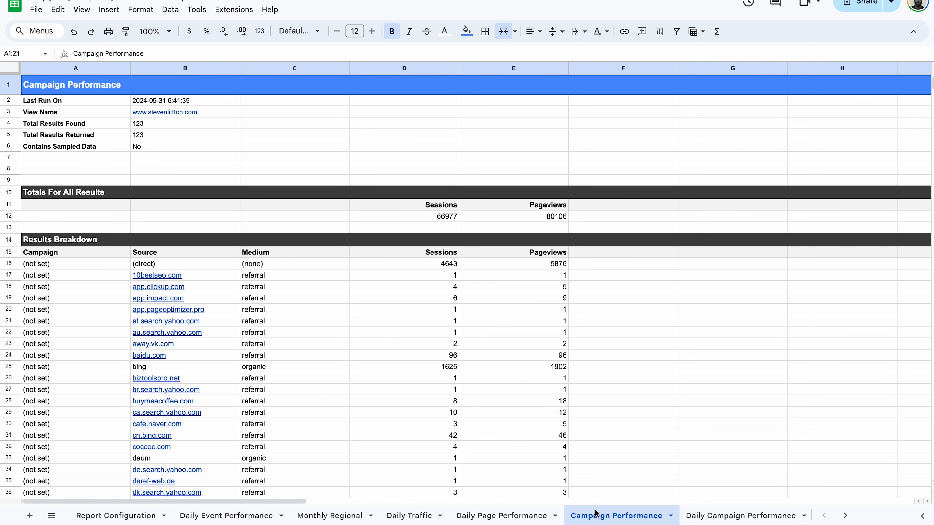
{"action": "left_click", "coordinate": [449, 515]}
{"action": "left_click", "coordinate": [411, 515]}
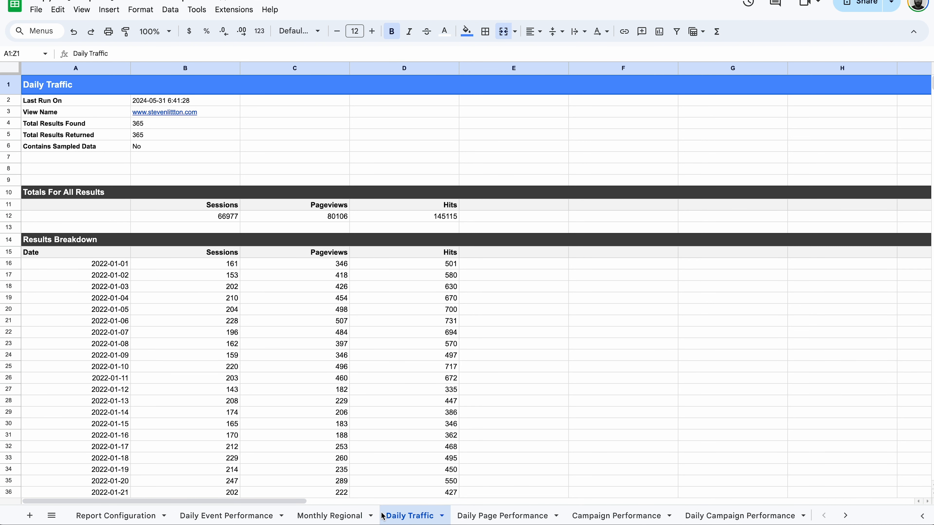
{"action": "left_click", "coordinate": [333, 515]}
{"action": "left_click", "coordinate": [231, 516]}
{"action": "scroll", "coordinate": [441, 434], "scroll_direction": "down", "scroll_amount": 10}
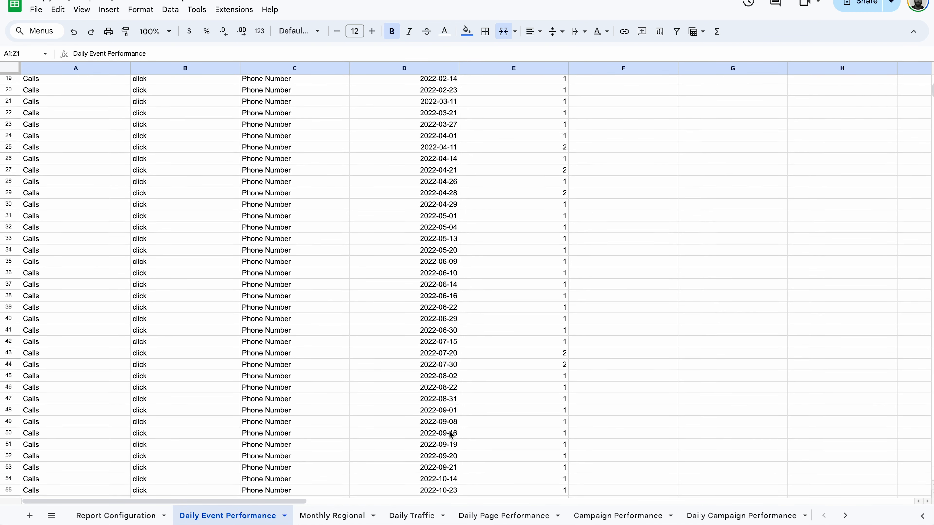
{"action": "scroll", "coordinate": [729, 428], "scroll_direction": "up", "scroll_amount": 10}
Review the Daily Campaign Performance, Daily Goals, Monthly Content, Monthly Hostname and Campaign Performance sheets, ending on the Daily Traffic sheet
{"action": "left_click", "coordinate": [745, 513]}
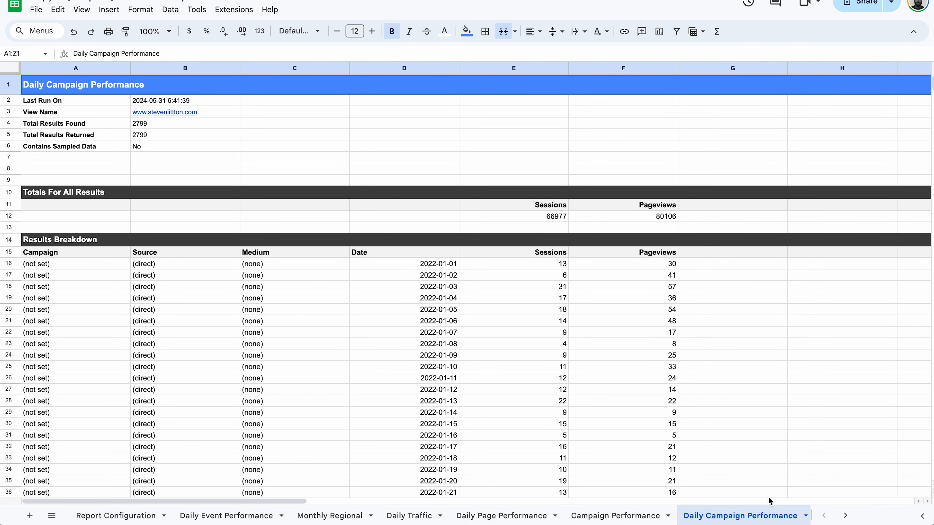
{"action": "left_click", "coordinate": [849, 520]}
{"action": "left_click", "coordinate": [771, 515]}
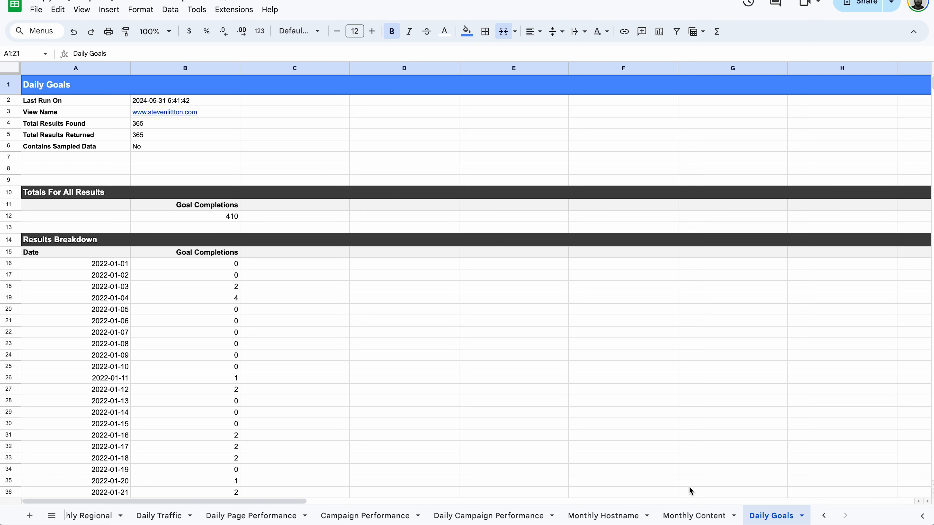
{"action": "scroll", "coordinate": [540, 369], "scroll_direction": "down", "scroll_amount": 10}
{"action": "left_click", "coordinate": [693, 515]}
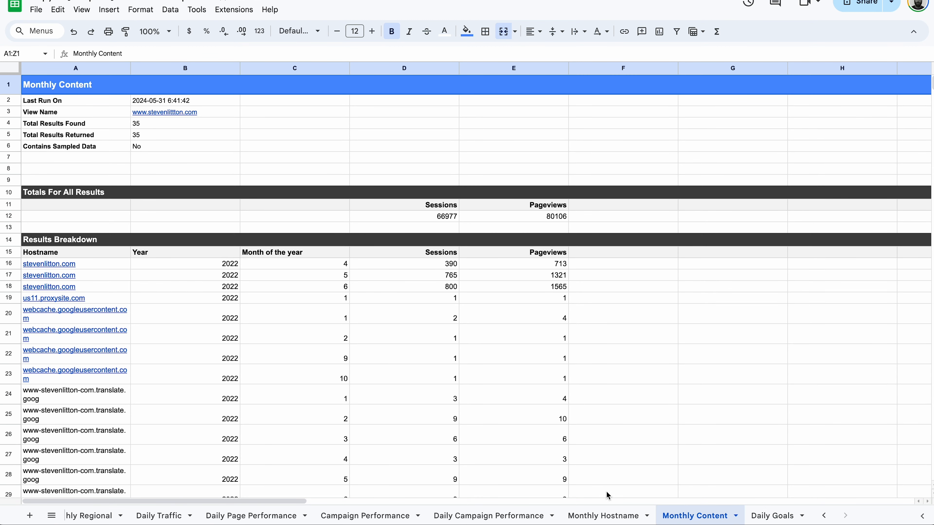
{"action": "left_click", "coordinate": [605, 516]}
{"action": "left_click", "coordinate": [487, 517]}
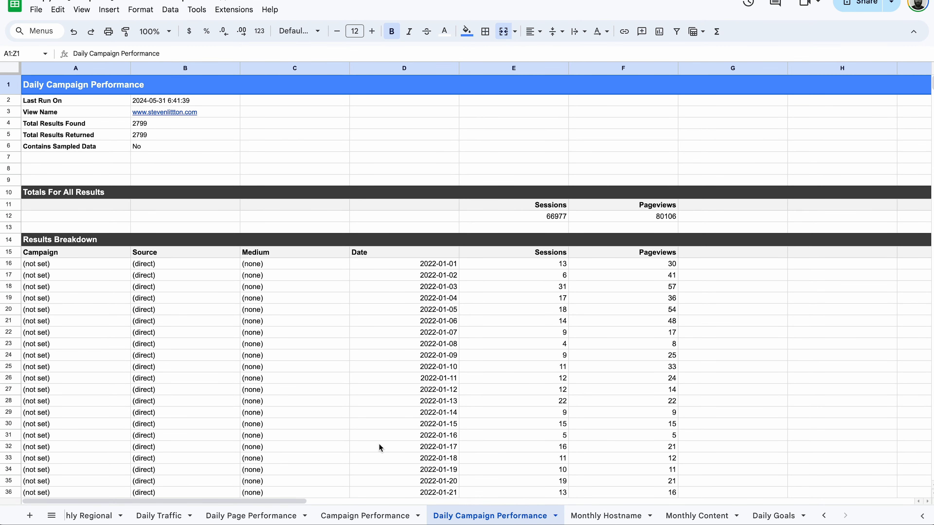
{"action": "left_click", "coordinate": [449, 514]}
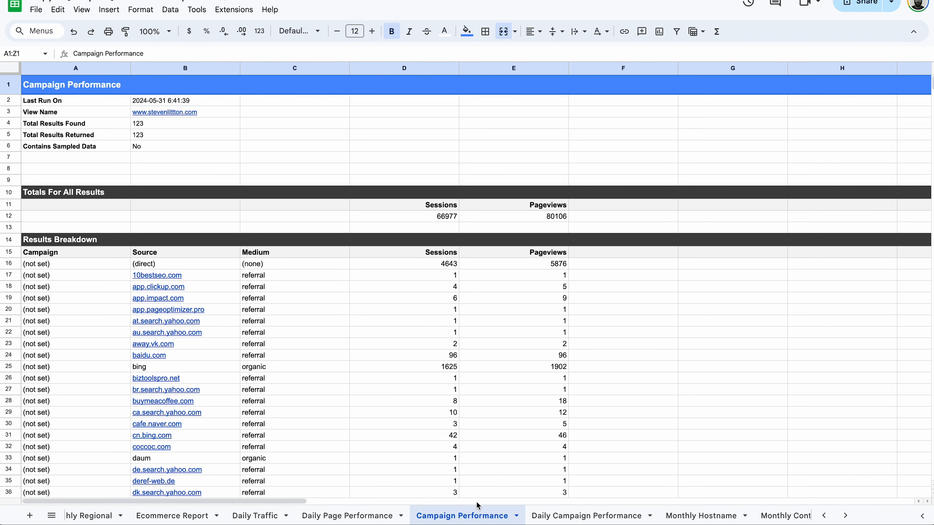
{"action": "left_click", "coordinate": [287, 516]}
{"action": "left_click", "coordinate": [353, 516]}
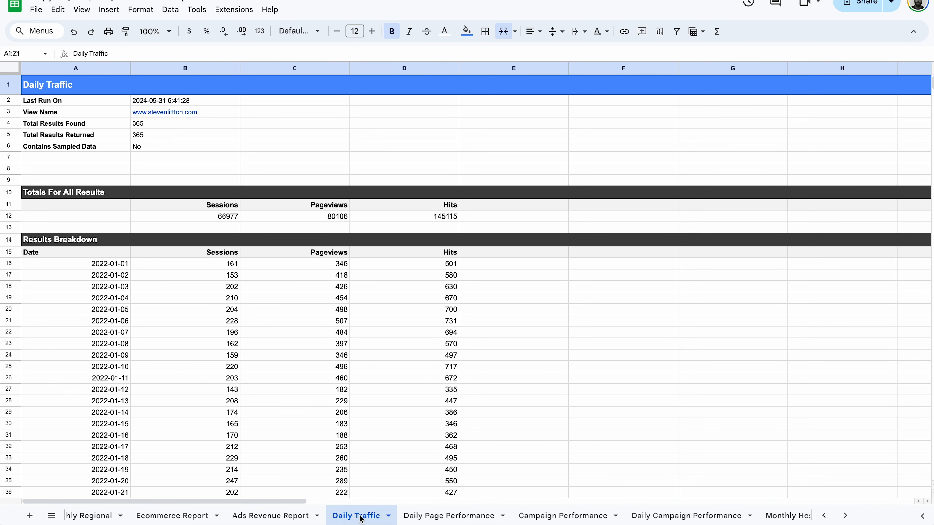
Insert a chart from the daily sessions, pageviews and hits in A16:D44 of the Daily Traffic sheet
{"action": "scroll", "coordinate": [166, 392], "scroll_direction": "down", "scroll_amount": 3}
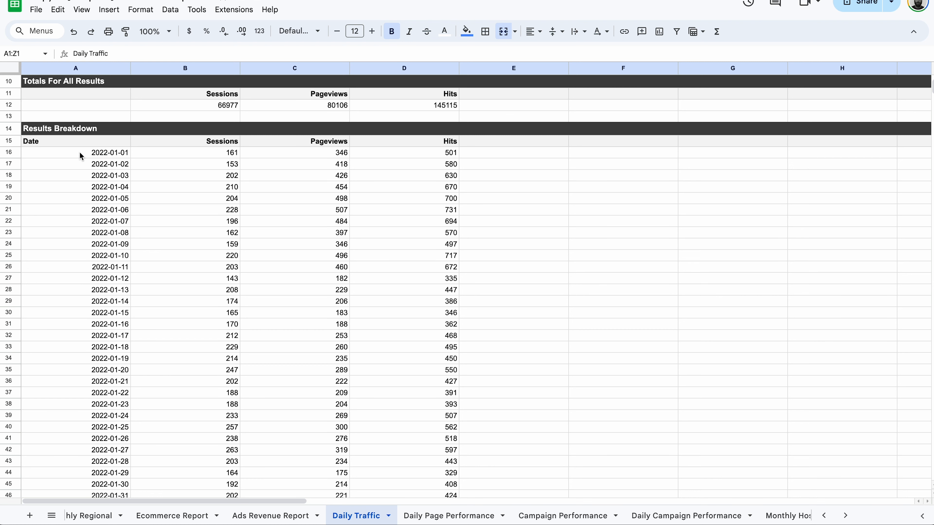
{"action": "left_click_drag", "start_coordinate": [84, 153], "coordinate": [405, 477]}
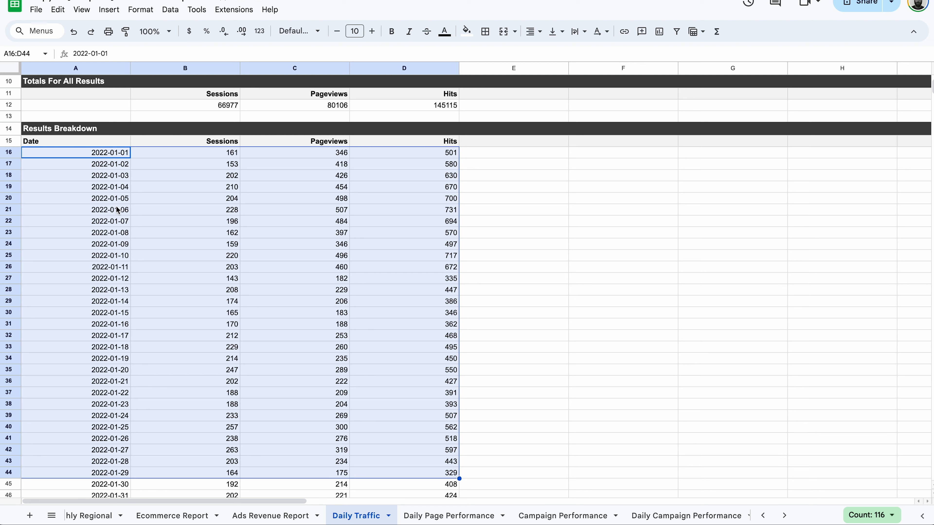
{"action": "left_click", "coordinate": [659, 33]}
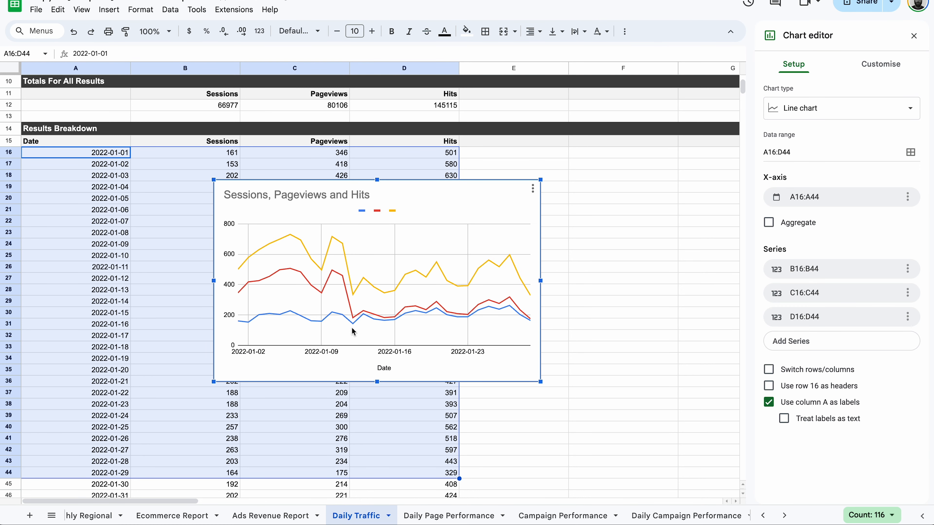
Try the line chart type for the Sessions, Pageviews and Hits chart, and switch it to a stacked area chart
{"action": "left_click", "coordinate": [814, 109]}
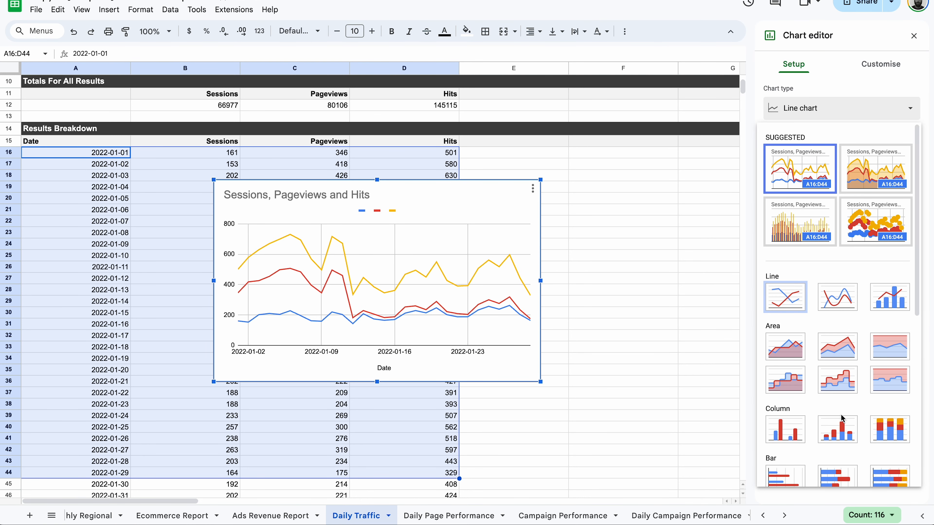
{"action": "left_click", "coordinate": [790, 300]}
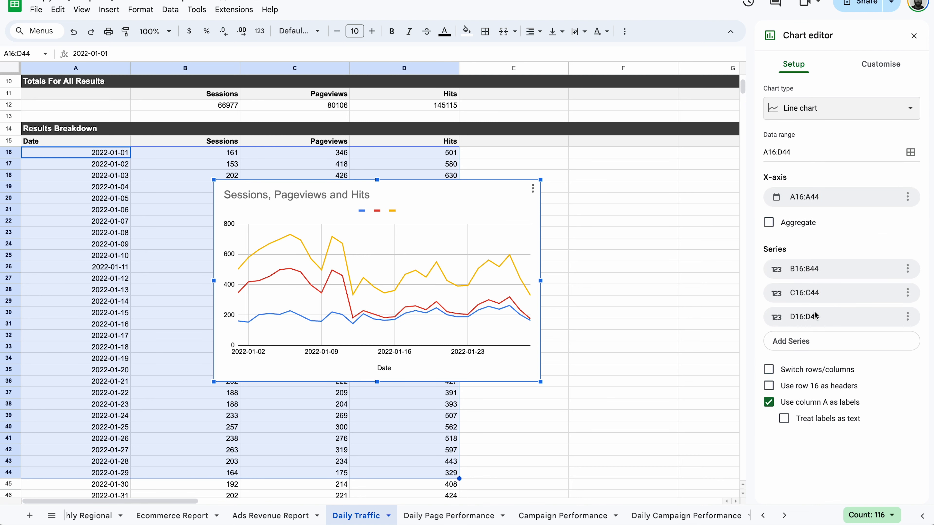
{"action": "left_click", "coordinate": [829, 120]}
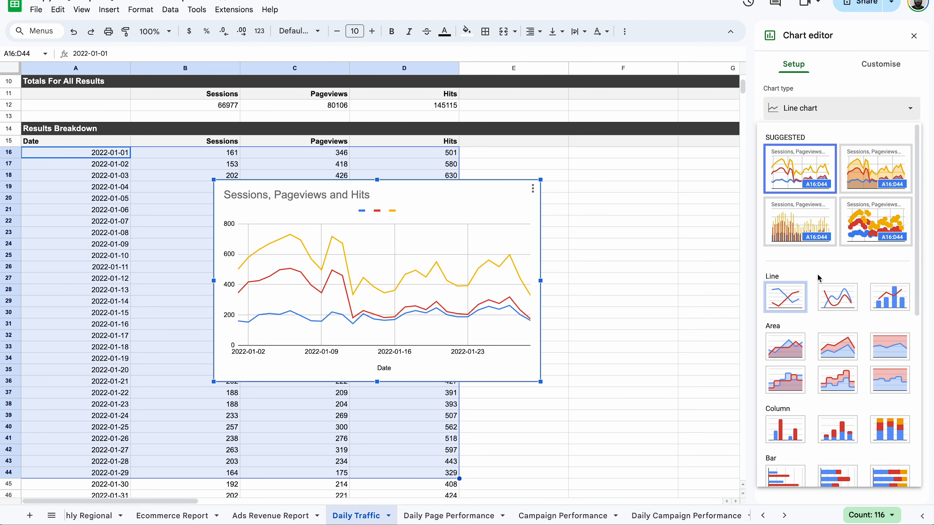
{"action": "left_click", "coordinate": [836, 357]}
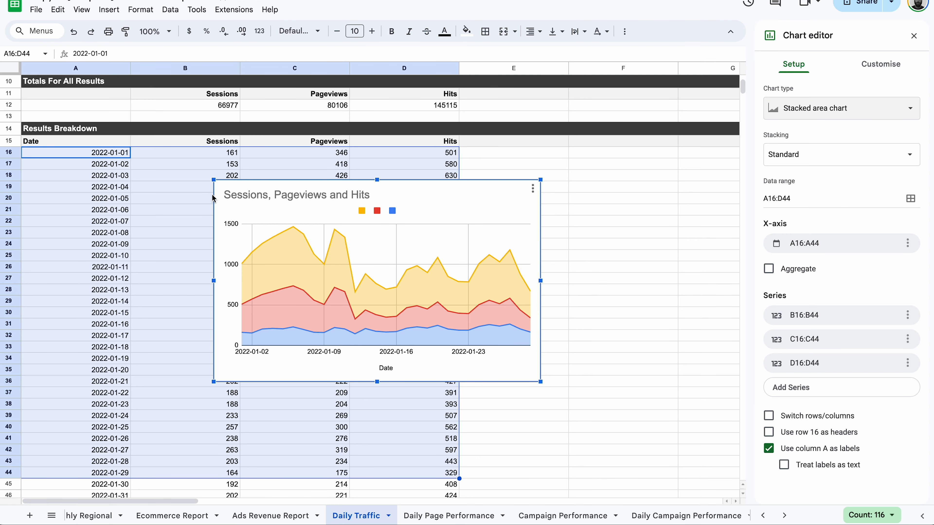
Close the chart editor and delete the Sessions, Pageviews and Hits chart from the Daily Traffic sheet
{"action": "key", "text": "Escape"}
{"action": "left_click", "coordinate": [286, 230]}
{"action": "key", "text": "Delete"}
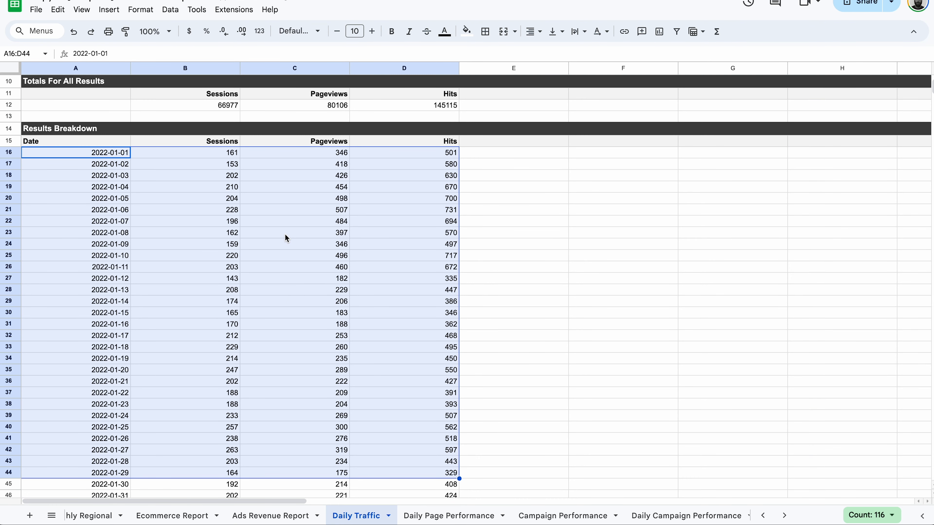
Look through the daily sessions, pageviews and hits rows of the Daily Traffic sheet, ending back at its summary
{"action": "left_click", "coordinate": [267, 369]}
{"action": "scroll", "coordinate": [229, 396], "scroll_direction": "down", "scroll_amount": 20}
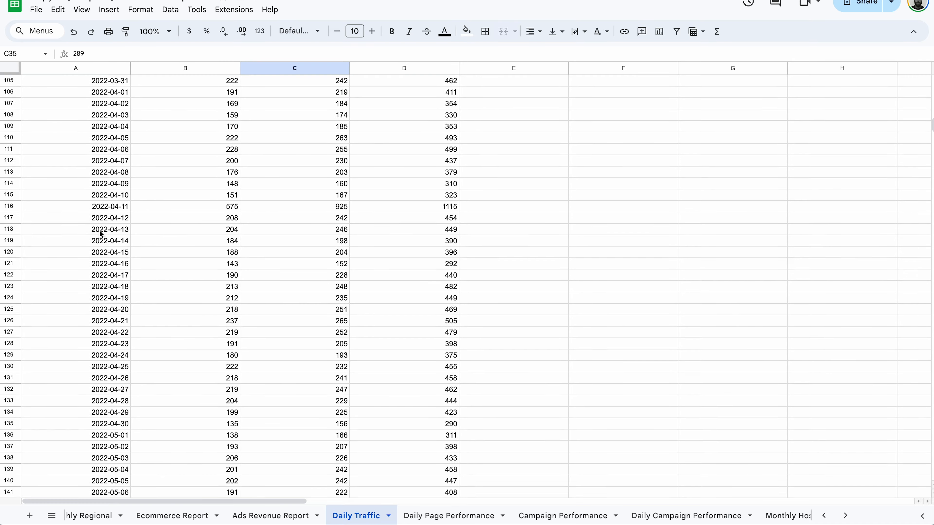
{"action": "scroll", "coordinate": [194, 378], "scroll_direction": "up", "scroll_amount": 20}
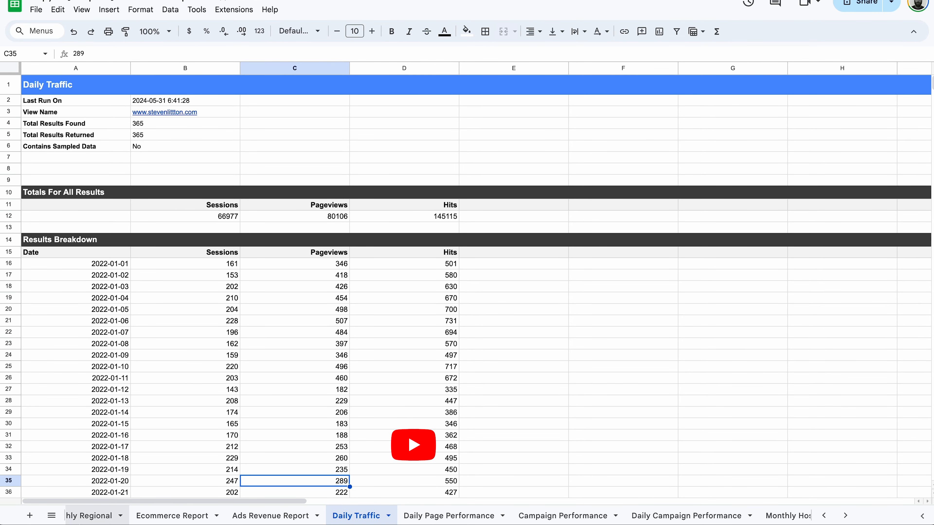
Delete the Ecommerce Report and Ads Revenue Report columns from the Report Configuration sheet
{"action": "scroll", "coordinate": [104, 516], "scroll_direction": "left", "scroll_amount": 3}
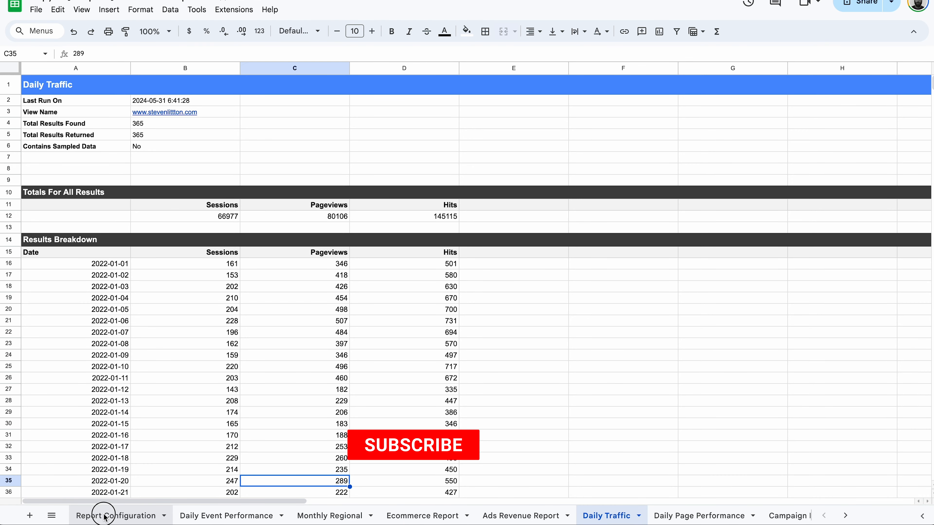
{"action": "left_click", "coordinate": [104, 516]}
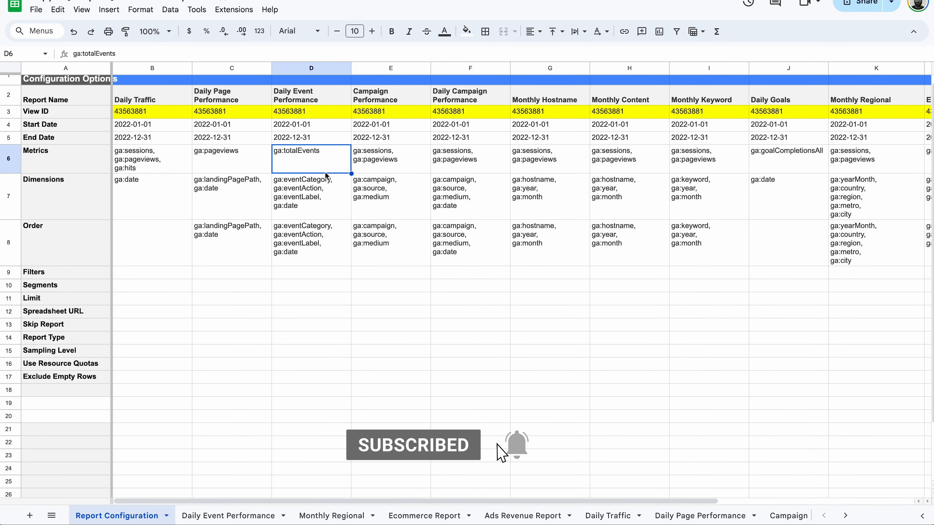
{"action": "scroll", "coordinate": [635, 105], "scroll_direction": "right", "scroll_amount": 5}
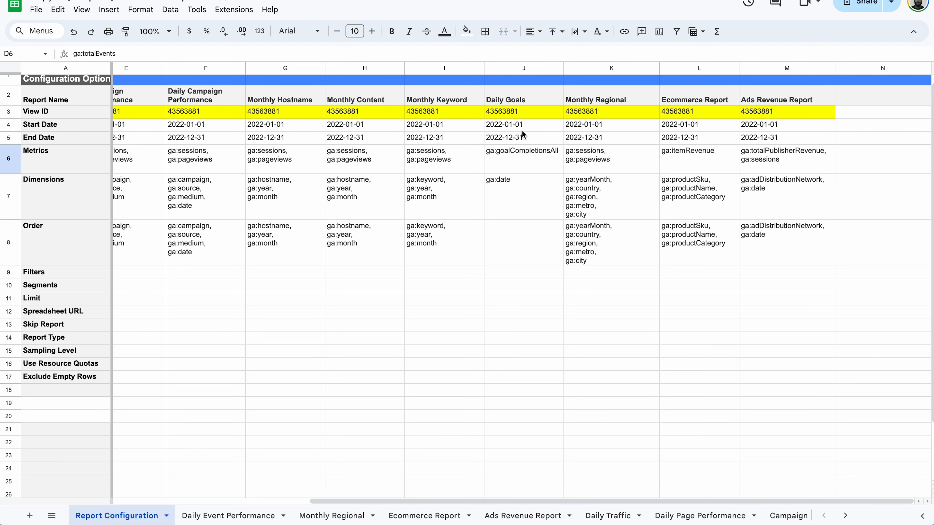
{"action": "scroll", "coordinate": [537, 186], "scroll_direction": "down", "scroll_amount": 1}
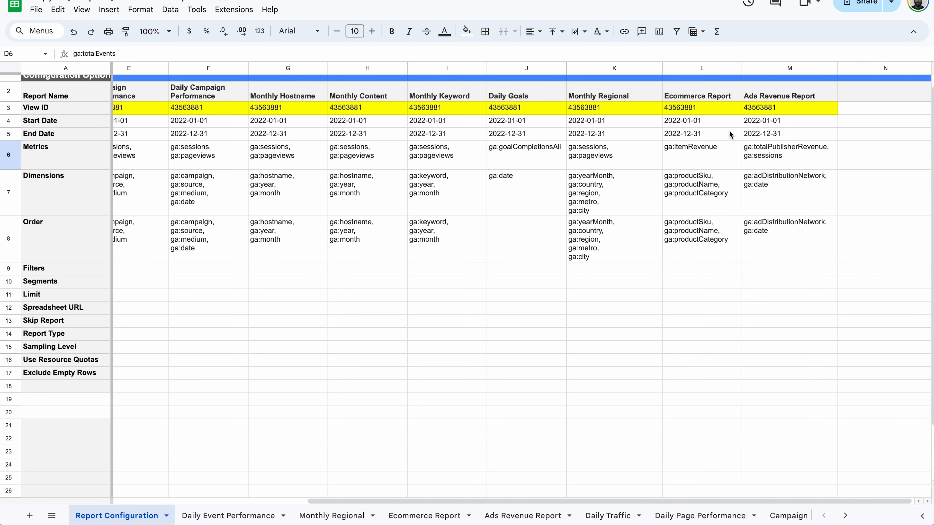
{"action": "right_click", "coordinate": [713, 69]}
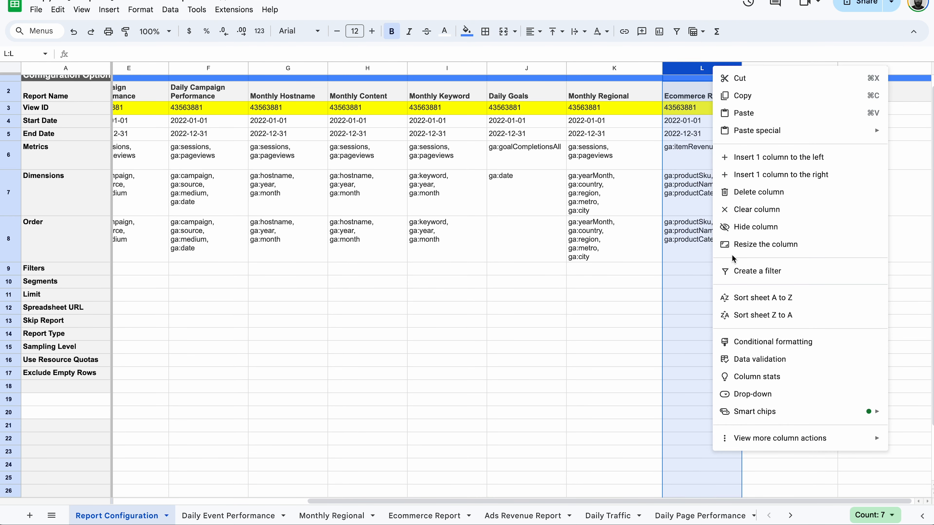
{"action": "left_click", "coordinate": [723, 195]}
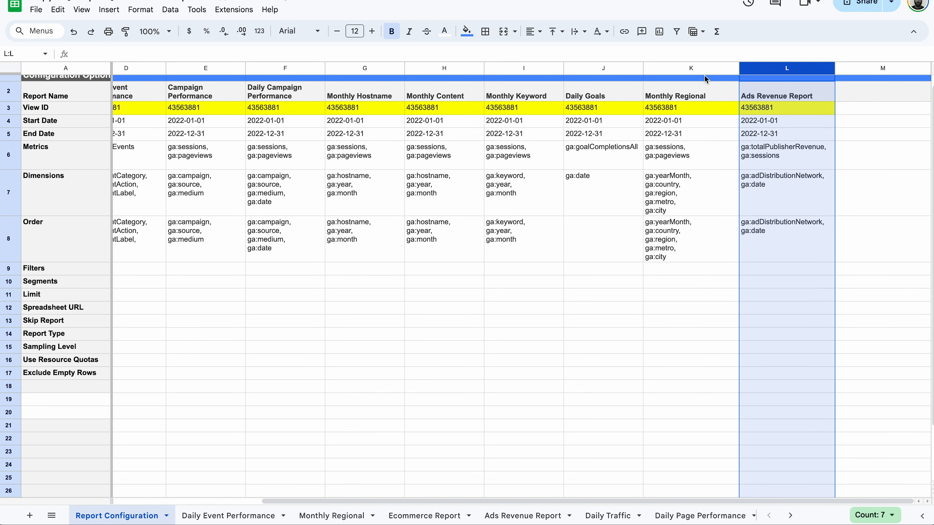
{"action": "right_click", "coordinate": [771, 71]}
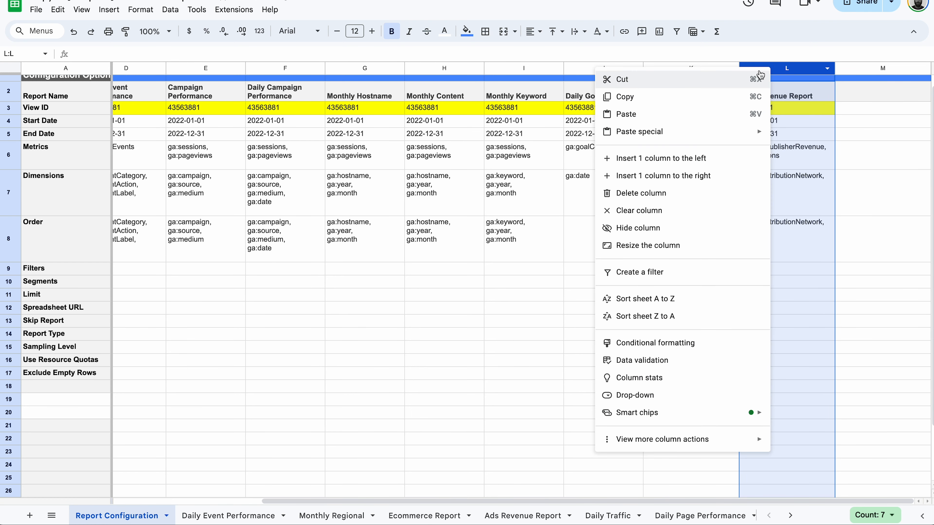
{"action": "left_click", "coordinate": [627, 194]}
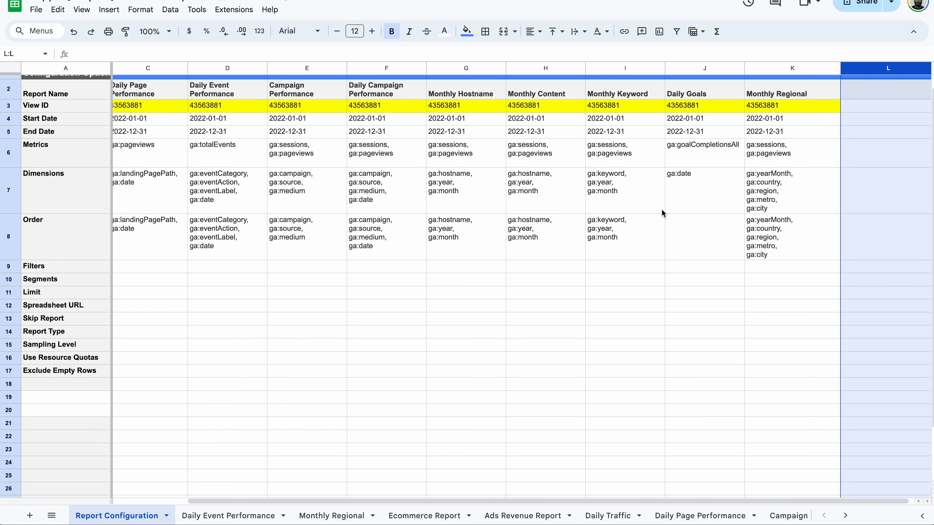
{"action": "left_click", "coordinate": [673, 208]}
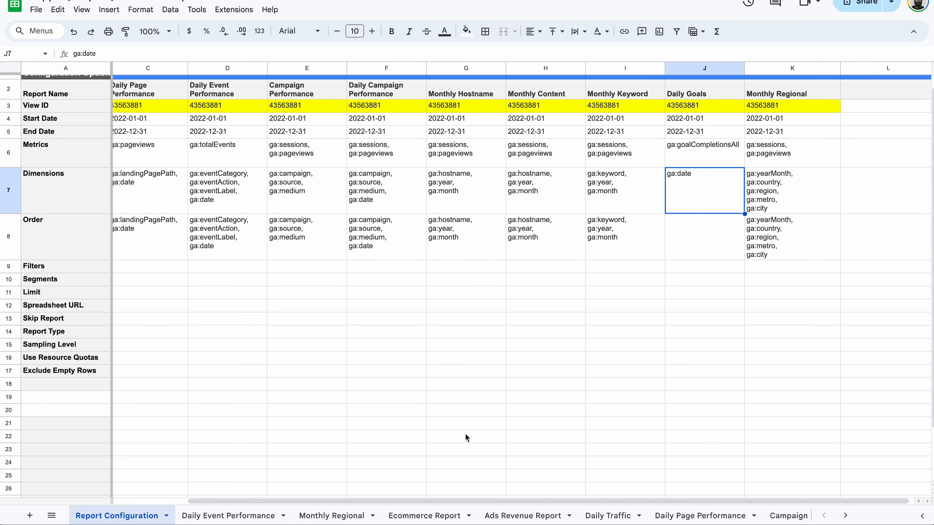
Delete the Campaign Performance sheet from the spreadsheet and confirm the deletion
{"action": "left_click", "coordinate": [768, 515]}
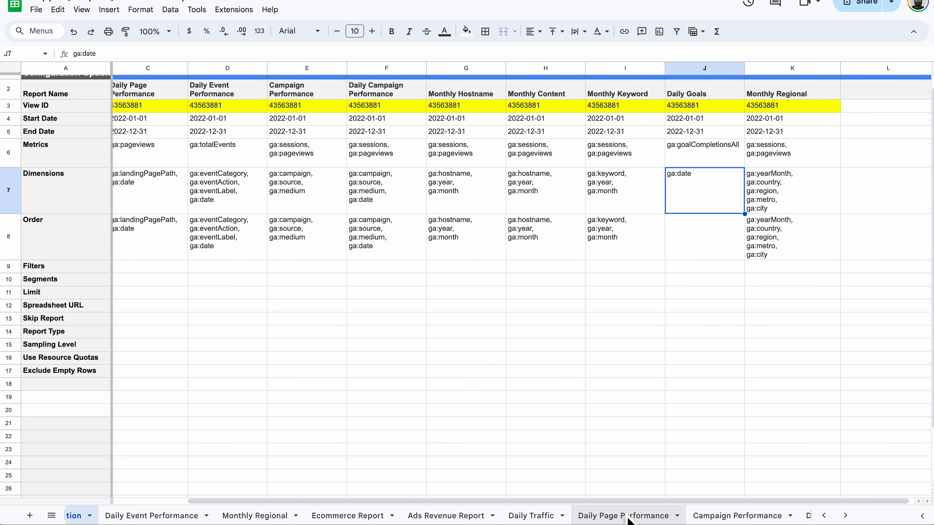
{"action": "right_click", "coordinate": [743, 518]}
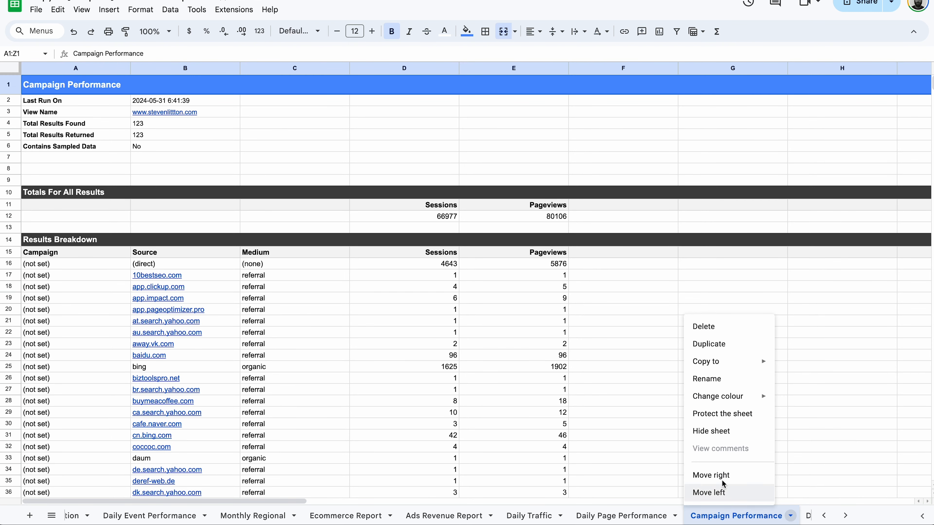
{"action": "left_click", "coordinate": [703, 326]}
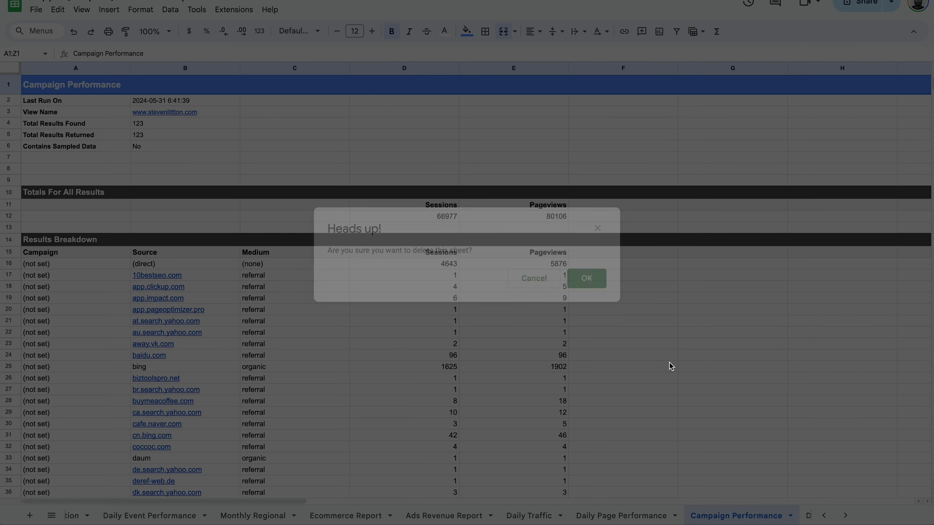
{"action": "left_click", "coordinate": [588, 278]}
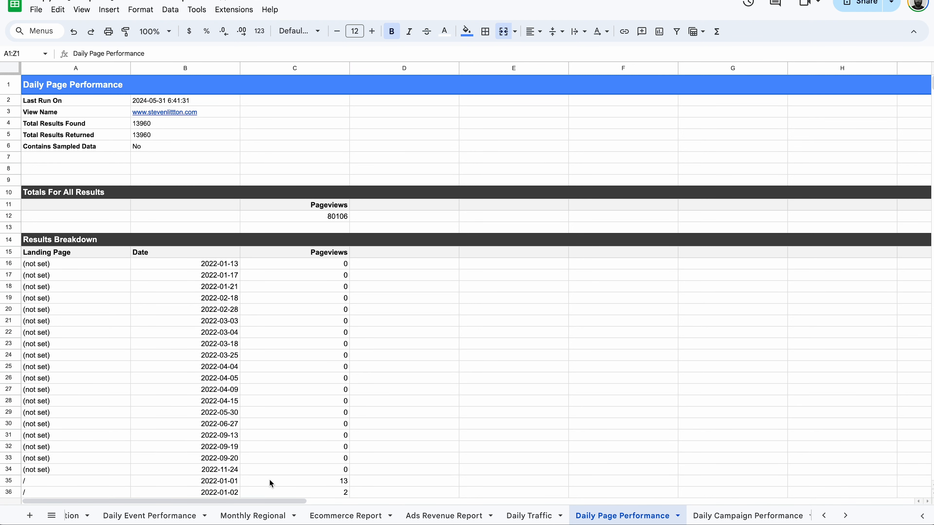
Return to the Report Configuration sheet and review the report columns from Monthly Regional back to Daily Traffic
{"action": "scroll", "coordinate": [149, 518], "scroll_direction": "left", "scroll_amount": 2}
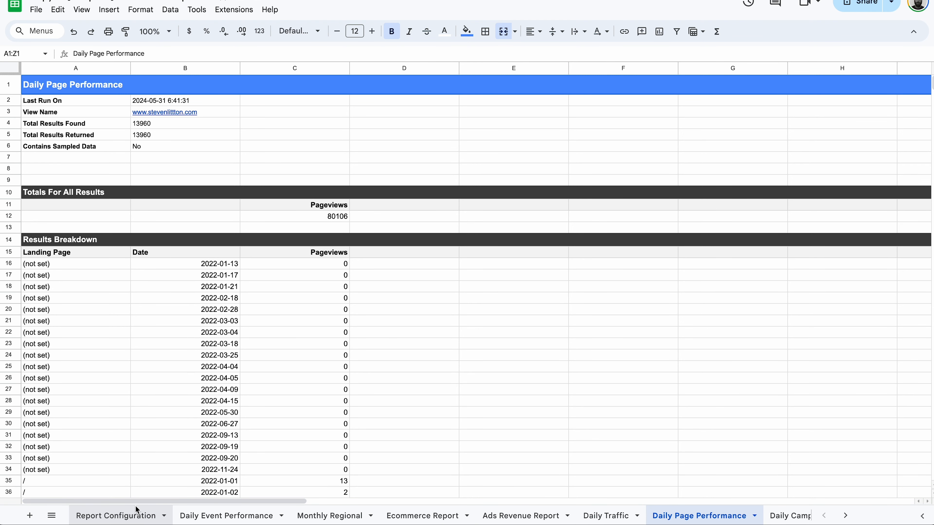
{"action": "left_click", "coordinate": [120, 515]}
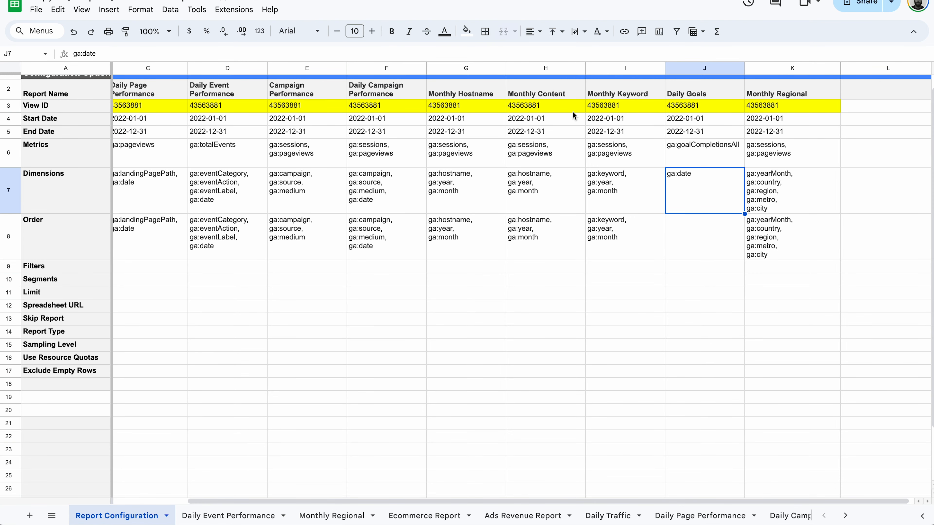
{"action": "scroll", "coordinate": [465, 163], "scroll_direction": "left", "scroll_amount": 3}
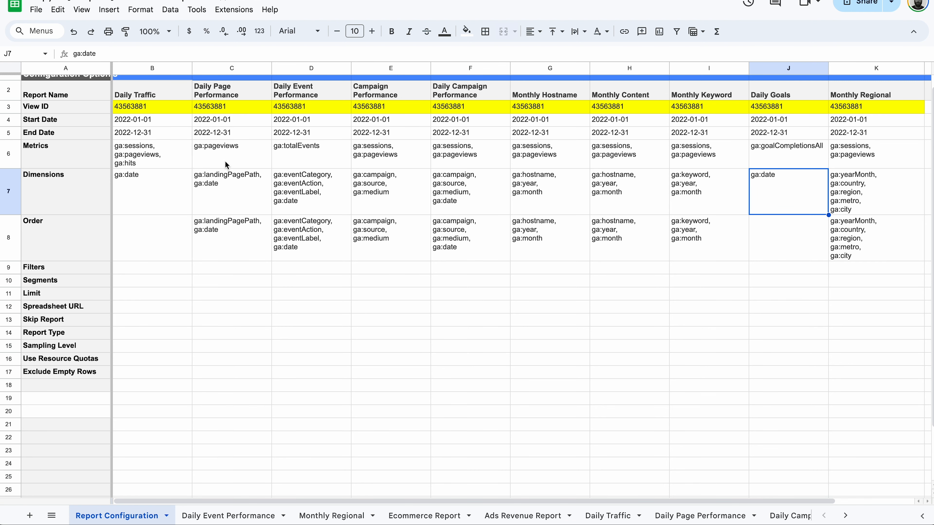
{"action": "scroll", "coordinate": [219, 189], "scroll_direction": "up", "scroll_amount": 1}
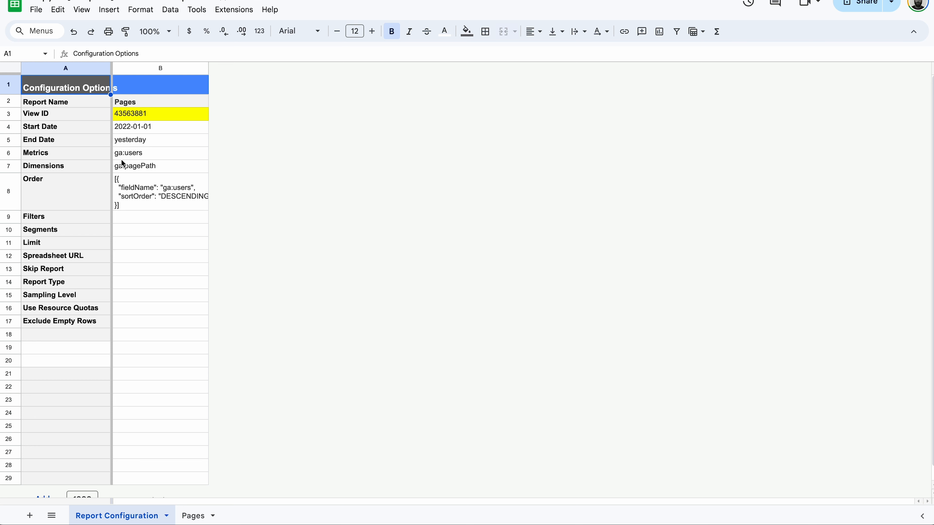
Set the End Date of the Pages report in B5 of the Report Configuration sheet to 2022-12-31
{"action": "left_click", "coordinate": [142, 140]}
{"action": "left_click", "coordinate": [151, 127]}
{"action": "double_click", "coordinate": [151, 128]}
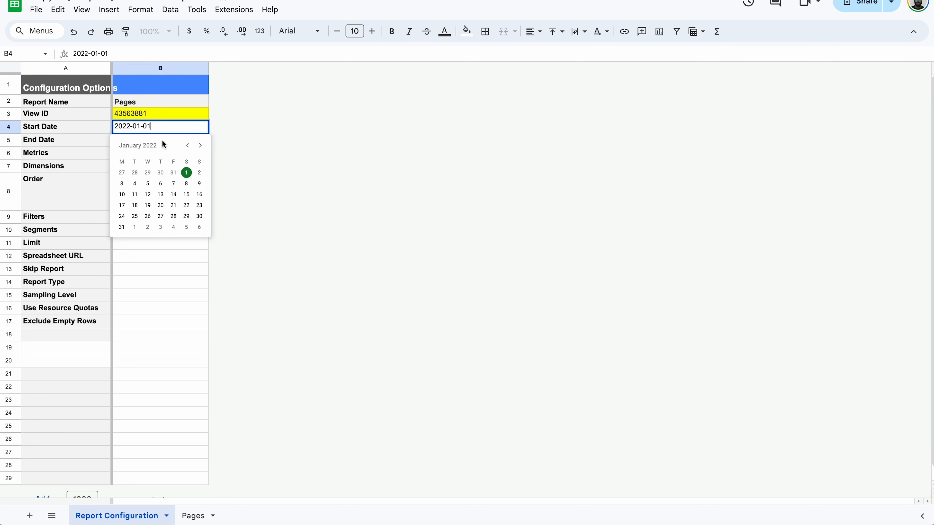
{"action": "left_click", "coordinate": [141, 142]}
{"action": "double_click", "coordinate": [139, 141]}
{"action": "key", "text": "super+a"}
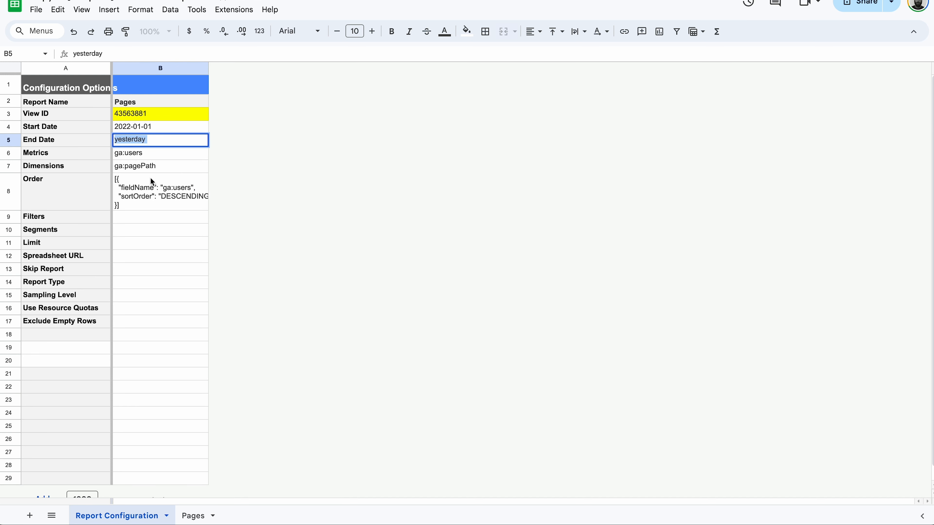
{"action": "type", "text": "2022-01-01"}
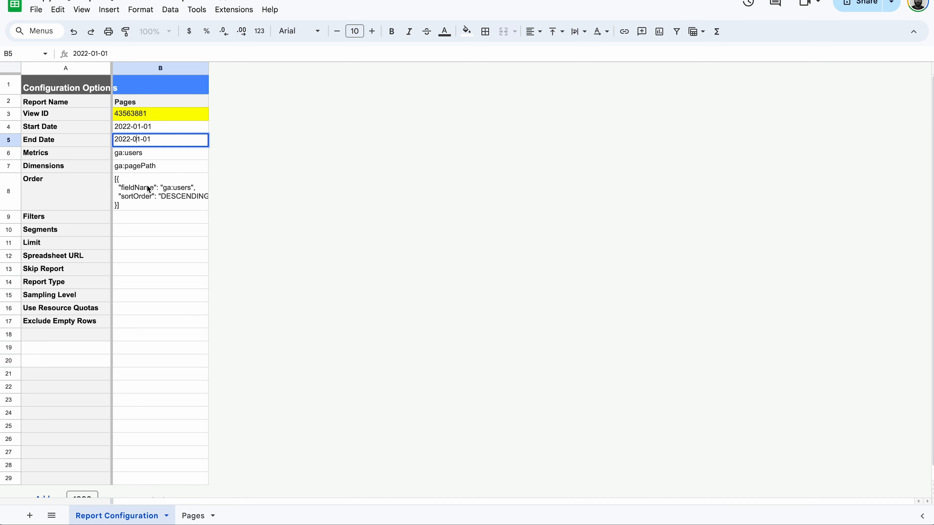
{"action": "key", "text": "Right"}
{"action": "key", "text": "BackSpace"}
{"action": "key", "text": "BackSpace"}
{"action": "type", "text": "12"}
{"action": "left_click", "coordinate": [150, 165]}
{"action": "scroll", "coordinate": [146, 173], "scroll_direction": "down", "scroll_amount": 1}
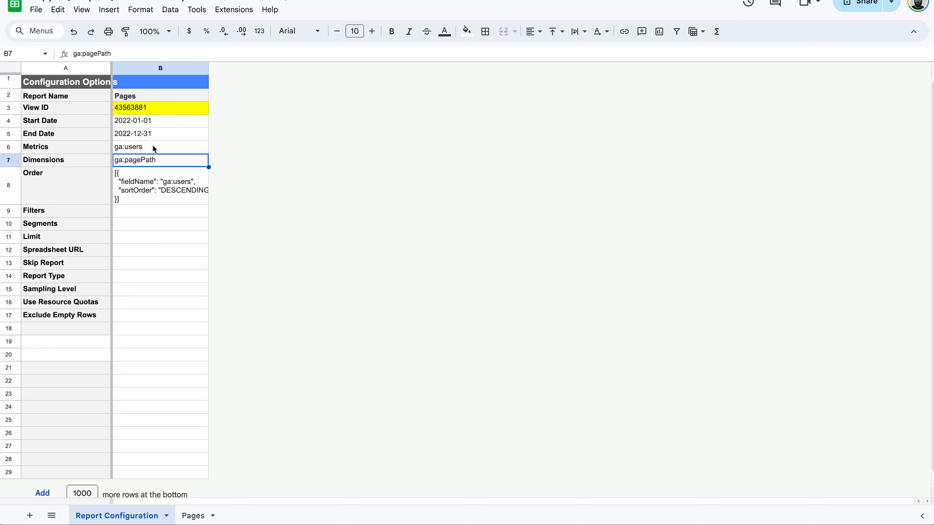
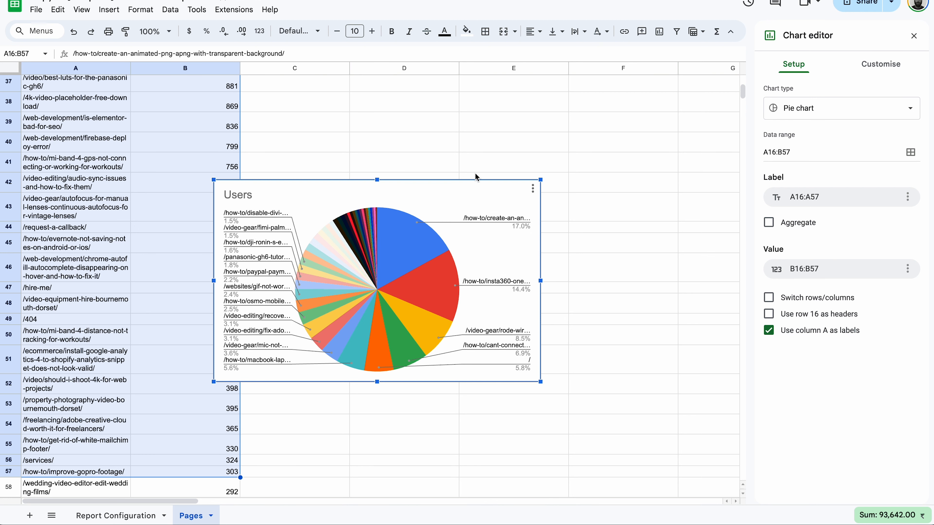
Delete the Users pie chart from the Pages sheet and select the first page path in A16
{"action": "left_click", "coordinate": [465, 210]}
{"action": "key", "text": "Delete"}
{"action": "scroll", "coordinate": [368, 191], "scroll_direction": "up", "scroll_amount": 15}
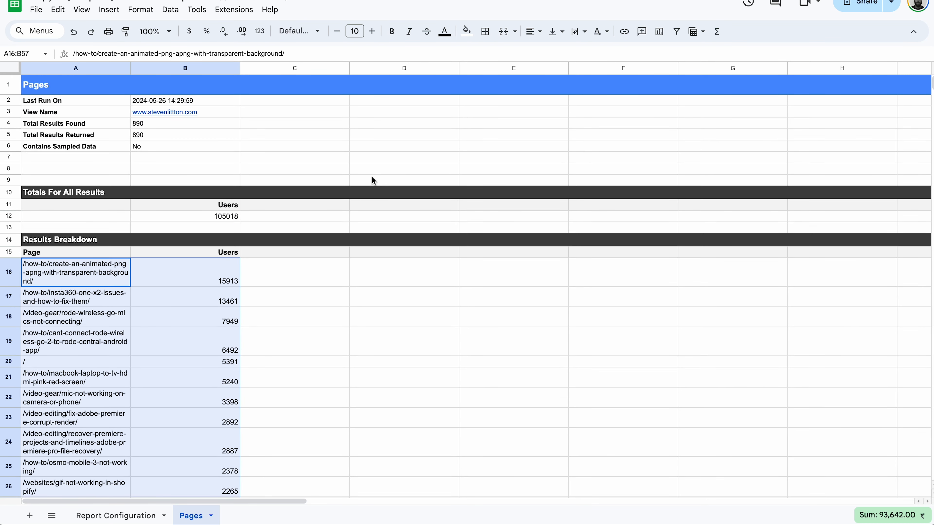
{"action": "left_click", "coordinate": [178, 258]}
{"action": "left_click", "coordinate": [101, 298]}
{"action": "left_click", "coordinate": [101, 280]}
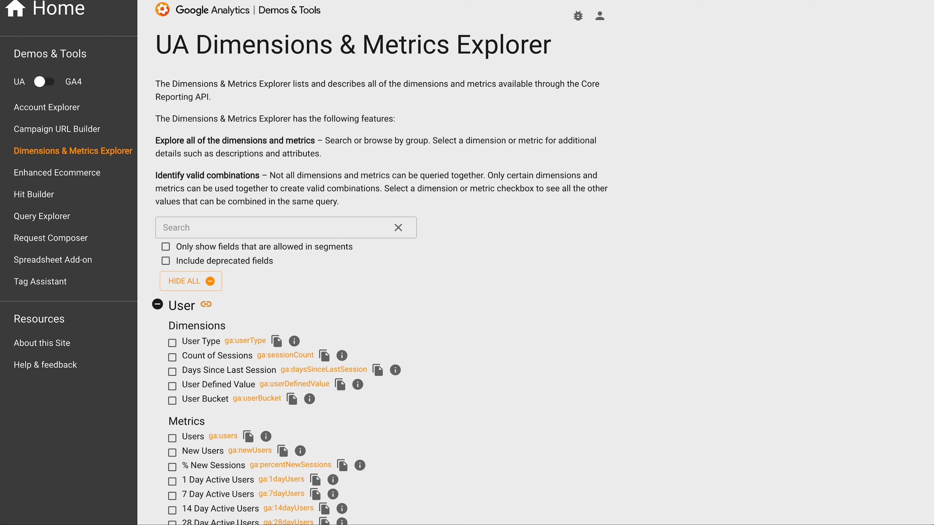
Browse the field groups in the UA Dimensions & Metrics Explorer, search it for "page" and "pageview", and clear the search
{"action": "scroll", "coordinate": [321, 308], "scroll_direction": "down", "scroll_amount": 10}
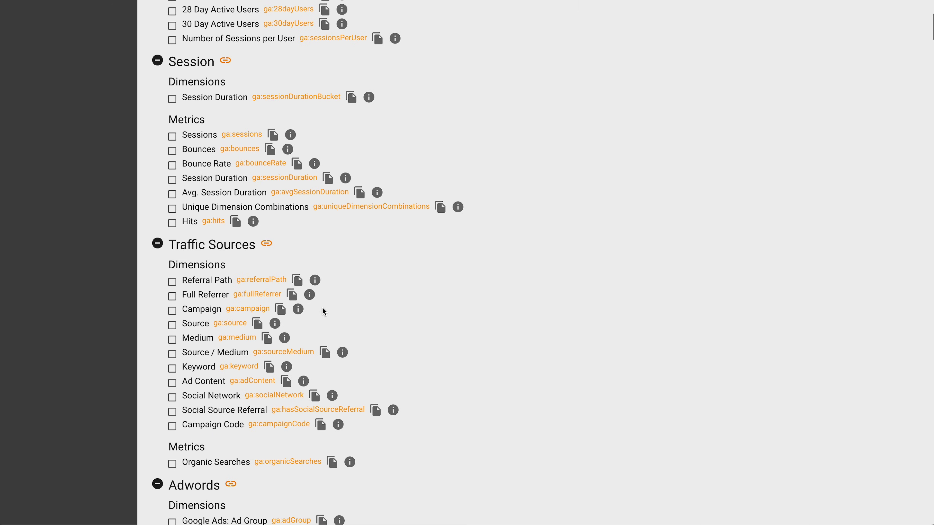
{"action": "scroll", "coordinate": [345, 302], "scroll_direction": "down", "scroll_amount": 15}
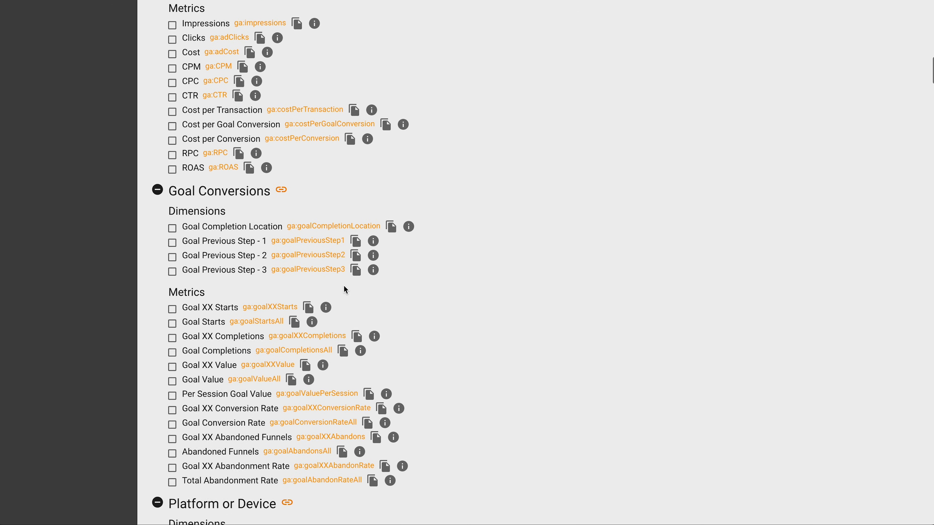
{"action": "type", "text": "pagenam"}
{"action": "key", "text": "BackSpace"}
{"action": "key", "text": "BackSpace"}
{"action": "type", "text": "e"}
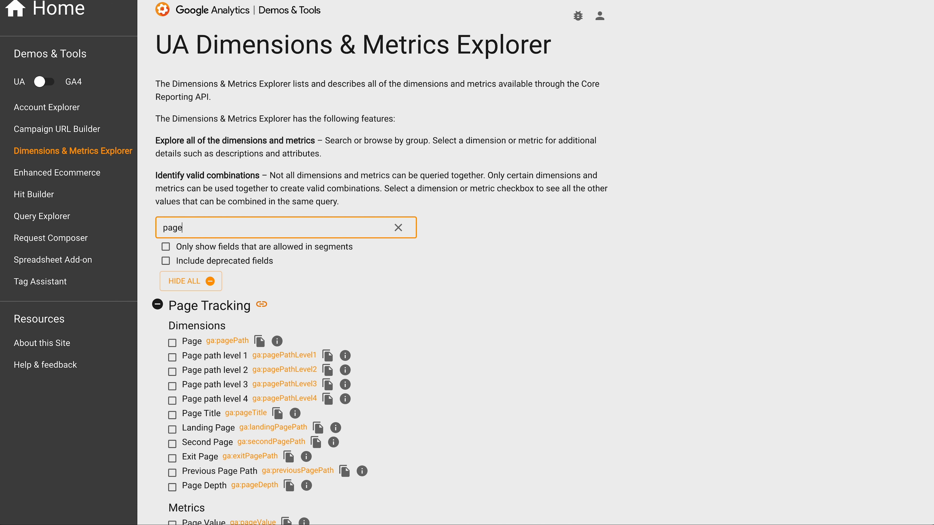
{"action": "type", "text": "view"}
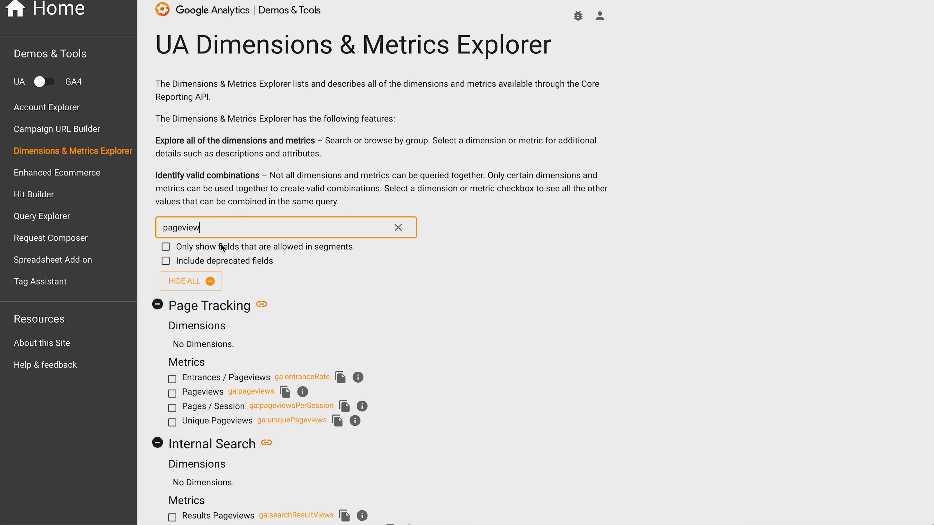
{"action": "key", "text": "ctrl+a"}
{"action": "key", "text": "BackSpace"}
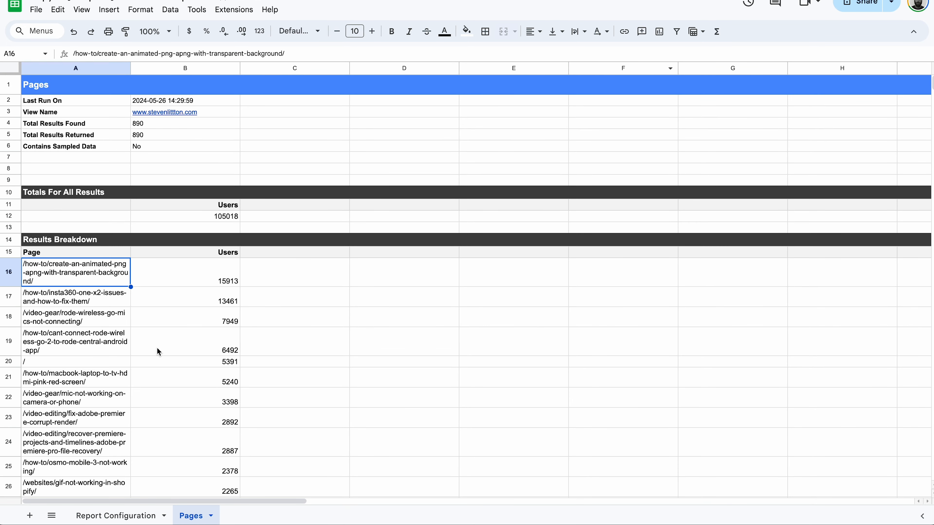
Return to the Report Configuration sheet in Google Sheets and open the Google Analytics form for creating a new report
{"action": "left_click", "coordinate": [102, 518]}
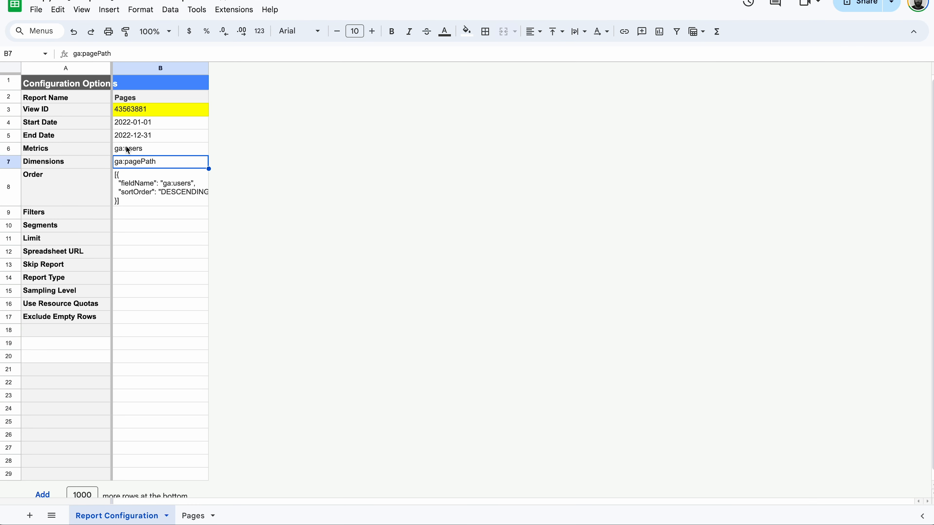
{"action": "scroll", "coordinate": [128, 151], "scroll_direction": "down", "scroll_amount": 1}
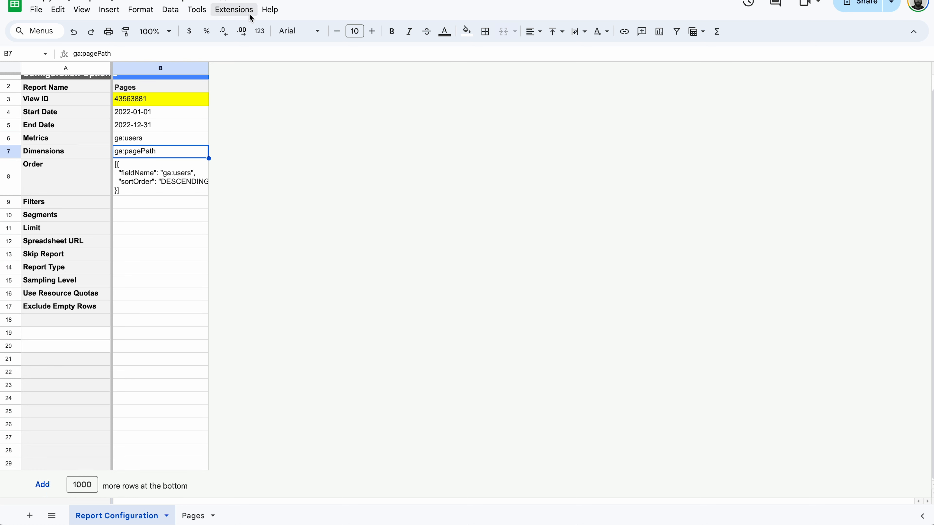
{"action": "left_click", "coordinate": [235, 10]}
{"action": "mouse_move", "coordinate": [273, 134]}
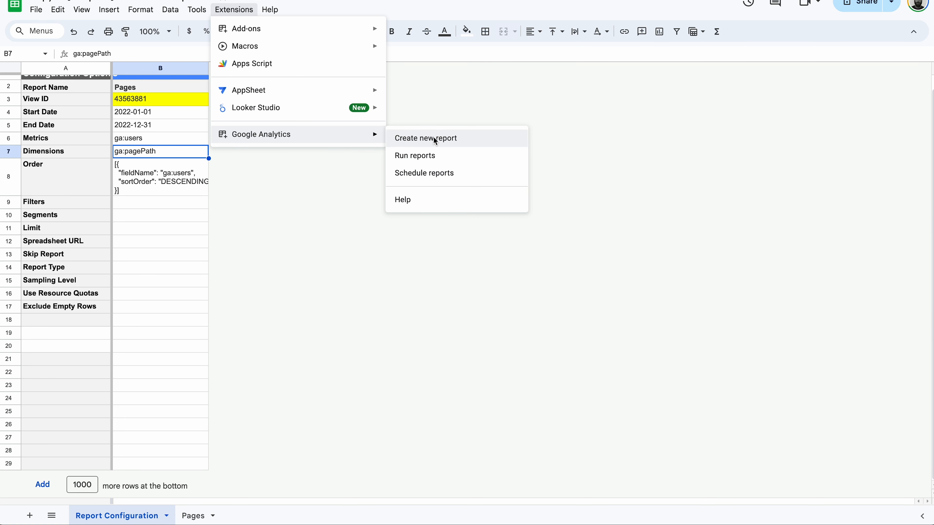
{"action": "left_click", "coordinate": [429, 142]}
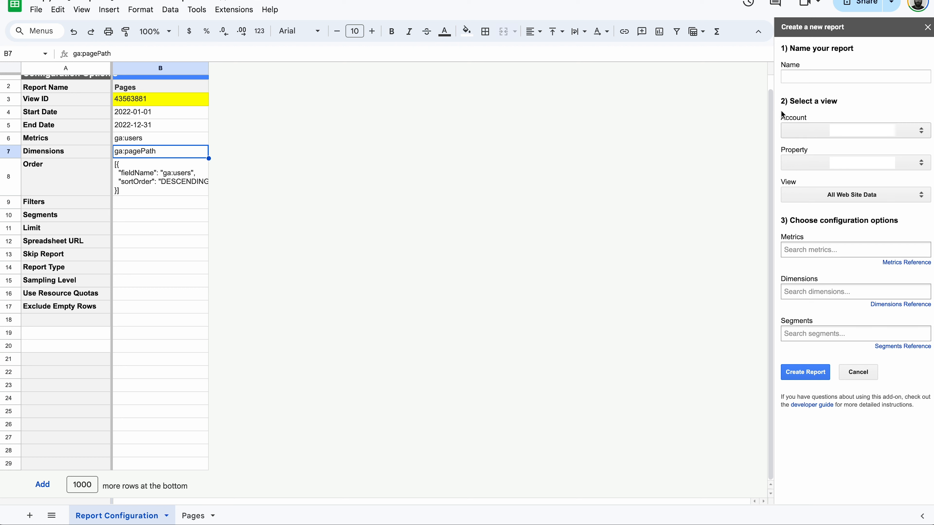
Name the new report "My New Report" and select the last website account in the account list as its source
{"action": "left_click", "coordinate": [815, 76]}
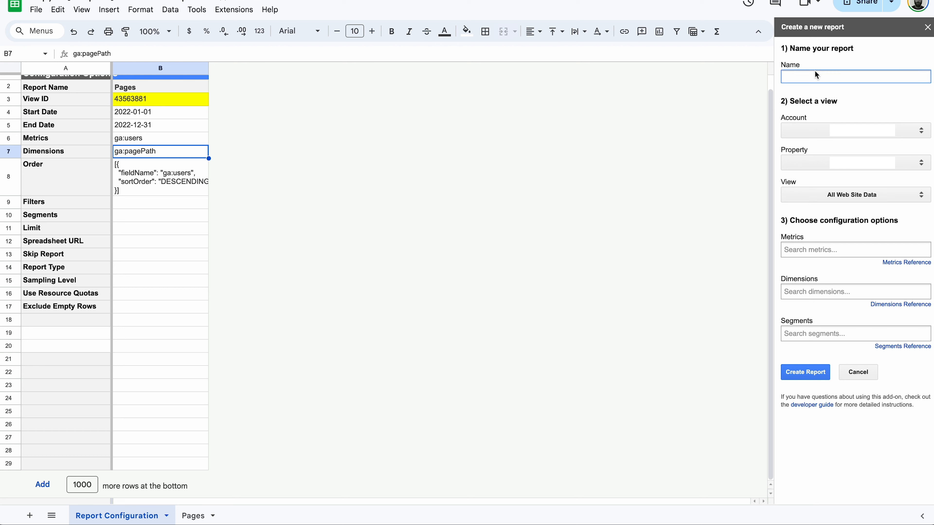
{"action": "type", "text": "My New Report"}
{"action": "left_click", "coordinate": [853, 130]}
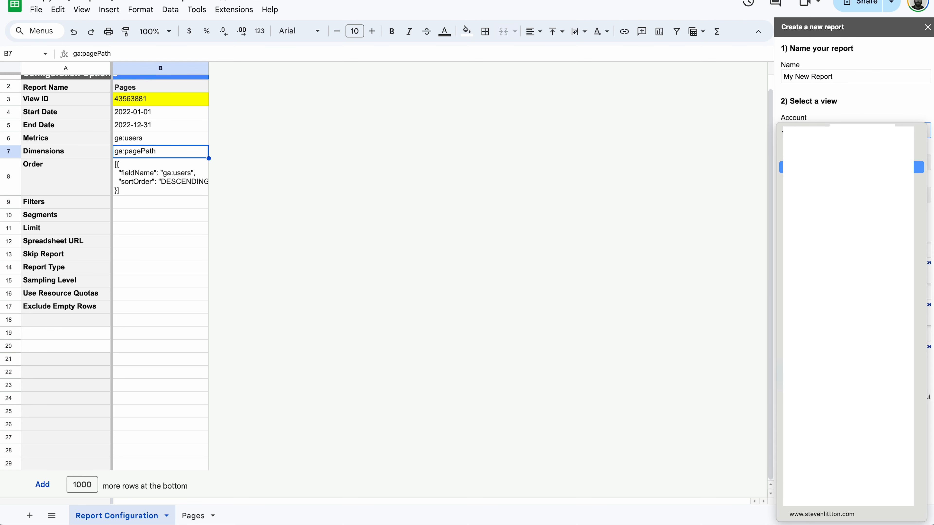
{"action": "left_click", "coordinate": [827, 514]}
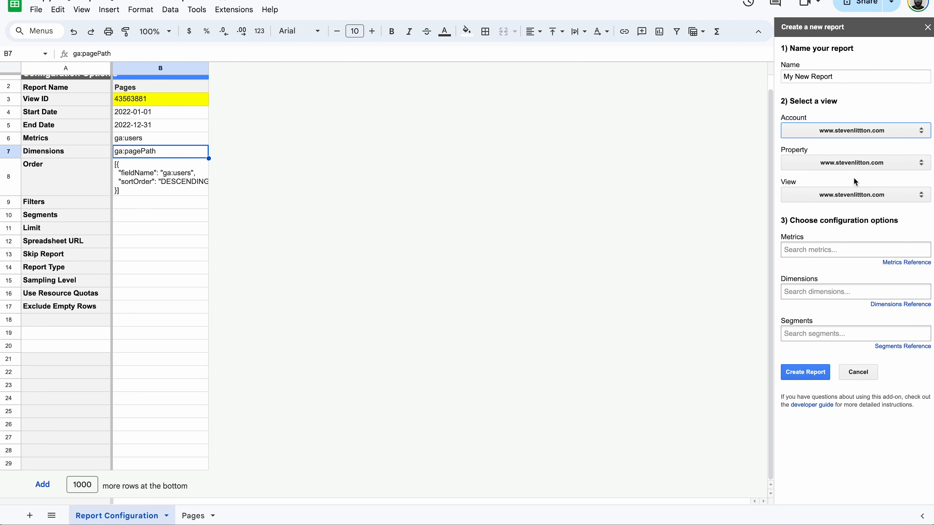
Browse the available metrics for the new report and add Users as its metric
{"action": "left_click", "coordinate": [805, 254]}
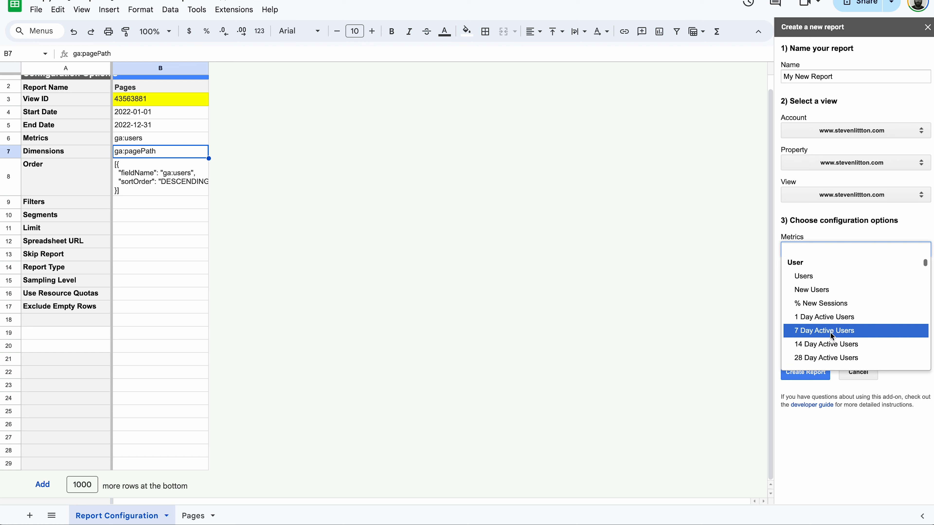
{"action": "scroll", "coordinate": [822, 295], "scroll_direction": "down", "scroll_amount": 2}
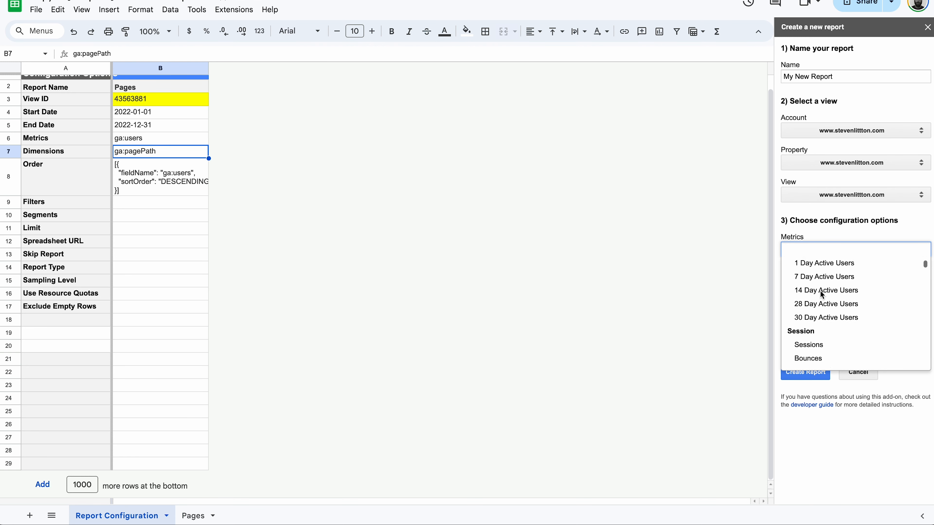
{"action": "scroll", "coordinate": [823, 294], "scroll_direction": "down", "scroll_amount": 5}
{"action": "scroll", "coordinate": [823, 337], "scroll_direction": "down", "scroll_amount": 10}
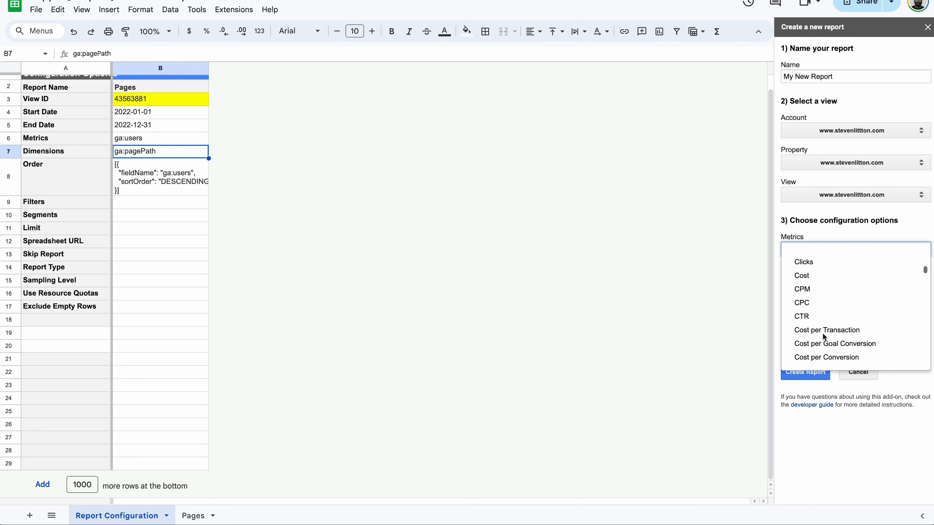
{"action": "scroll", "coordinate": [824, 337], "scroll_direction": "down", "scroll_amount": 8}
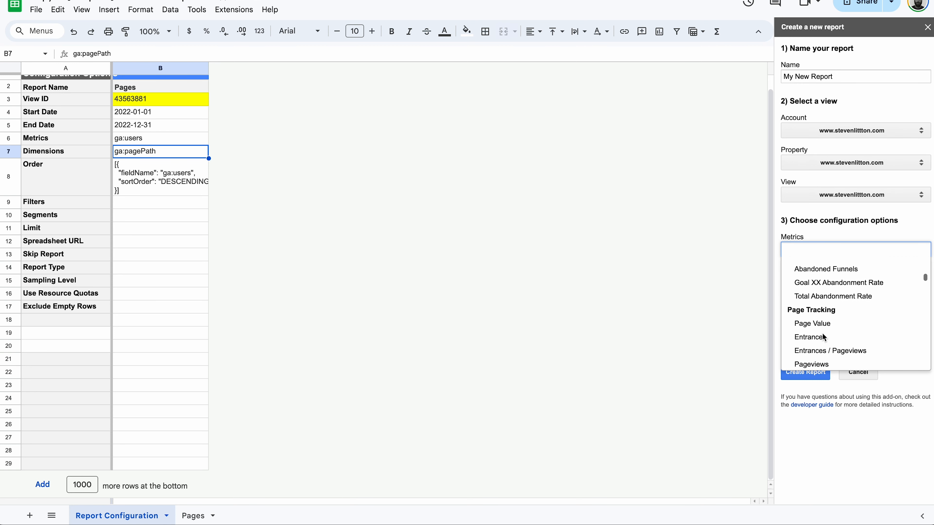
{"action": "scroll", "coordinate": [825, 326], "scroll_direction": "down", "scroll_amount": 8}
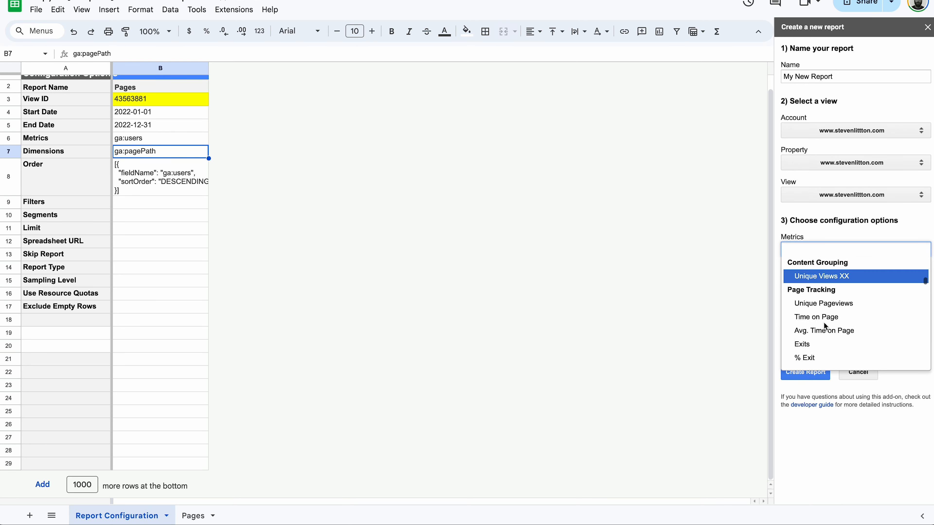
{"action": "scroll", "coordinate": [825, 327], "scroll_direction": "down", "scroll_amount": 10}
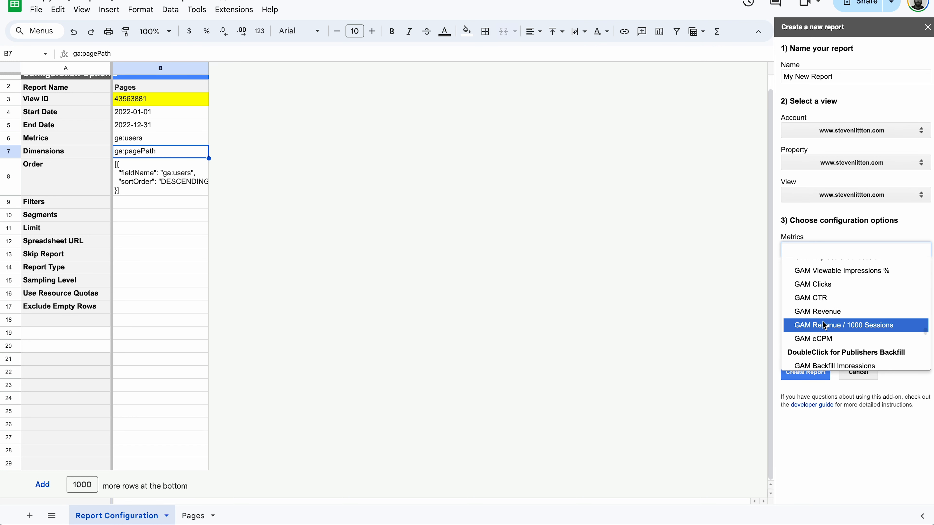
{"action": "scroll", "coordinate": [824, 326], "scroll_direction": "down", "scroll_amount": 5}
{"action": "scroll", "coordinate": [825, 325], "scroll_direction": "up", "scroll_amount": 15}
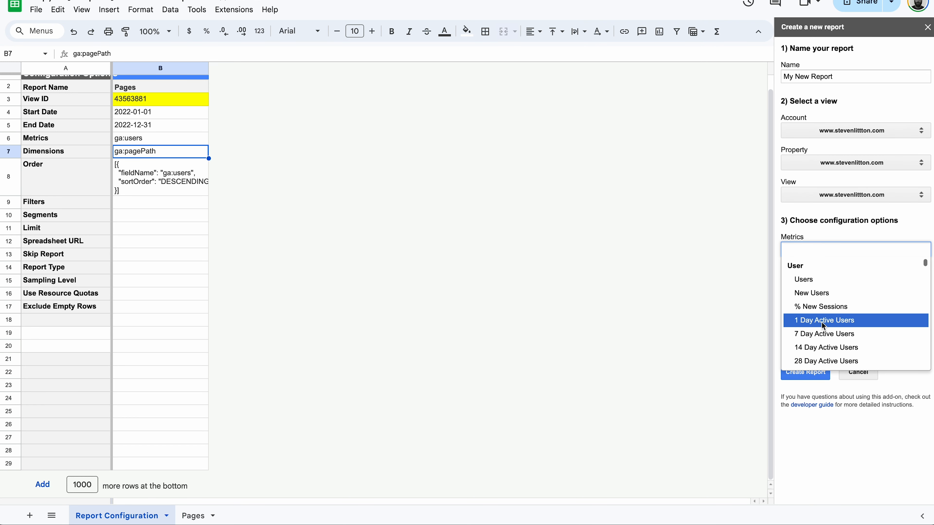
{"action": "left_click", "coordinate": [855, 277]}
Add Session Duration as the dimension of the new report
{"action": "left_click", "coordinate": [798, 294]}
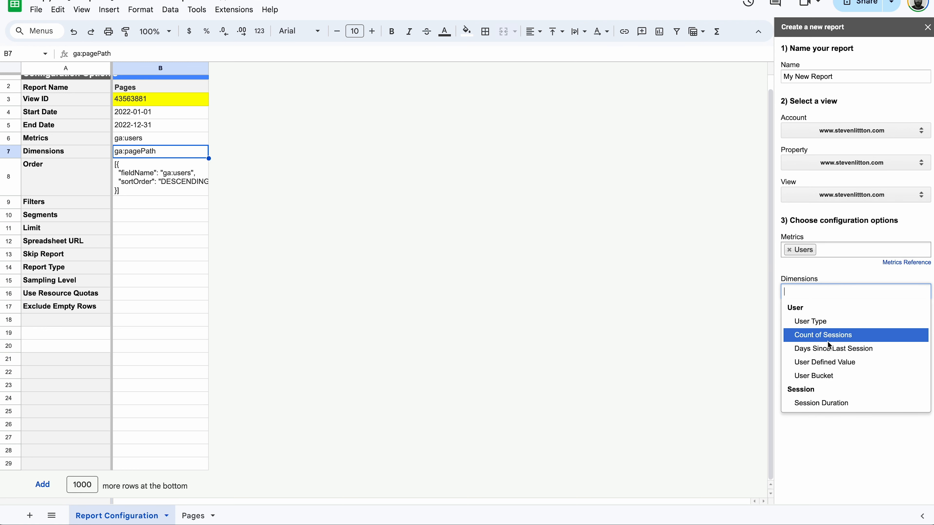
{"action": "scroll", "coordinate": [832, 382], "scroll_direction": "down", "scroll_amount": 2}
{"action": "scroll", "coordinate": [831, 381], "scroll_direction": "down", "scroll_amount": 2}
{"action": "scroll", "coordinate": [829, 379], "scroll_direction": "up", "scroll_amount": 3}
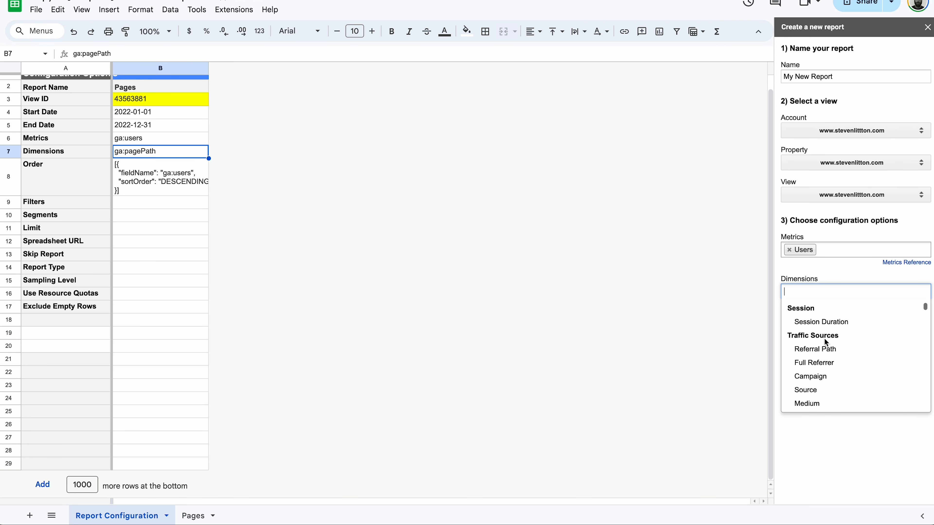
{"action": "left_click", "coordinate": [846, 333]}
Add the built-in All Users segment and create the report
{"action": "left_click", "coordinate": [814, 335]}
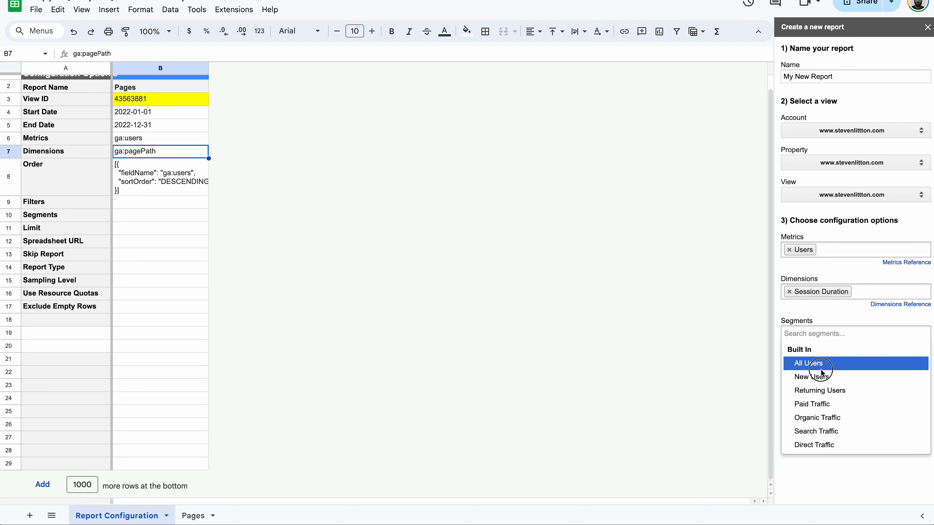
{"action": "left_click", "coordinate": [805, 363]}
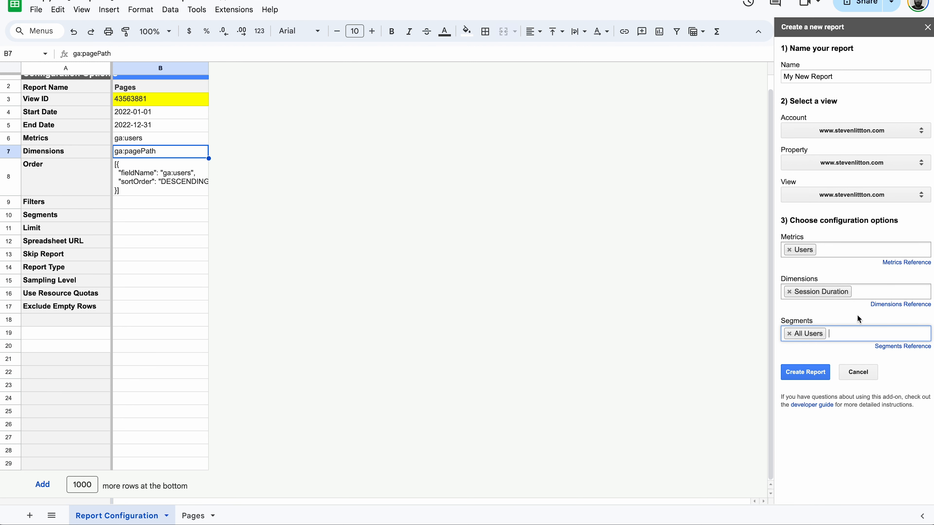
{"action": "left_click", "coordinate": [803, 373]}
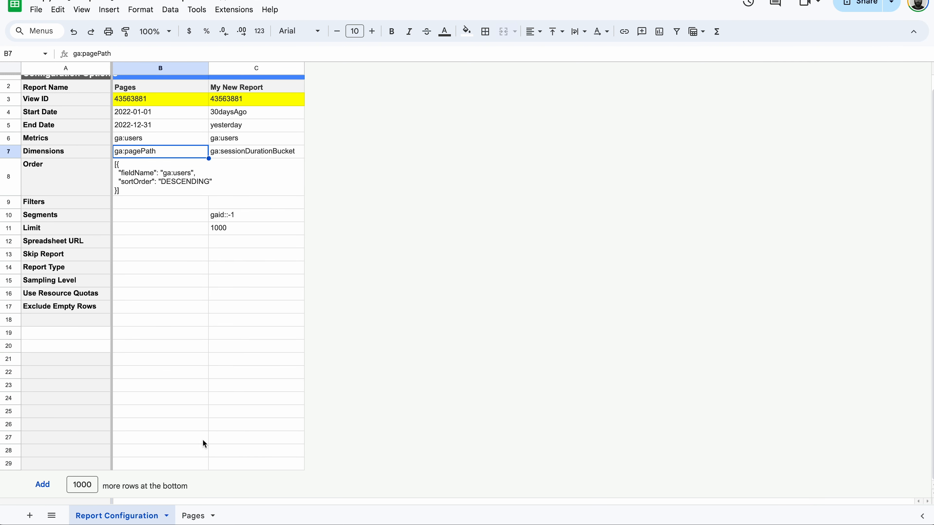
Run the Google Analytics reports, close the status dialog, and check the Pages and My New Report sheets
{"action": "left_click", "coordinate": [240, 14]}
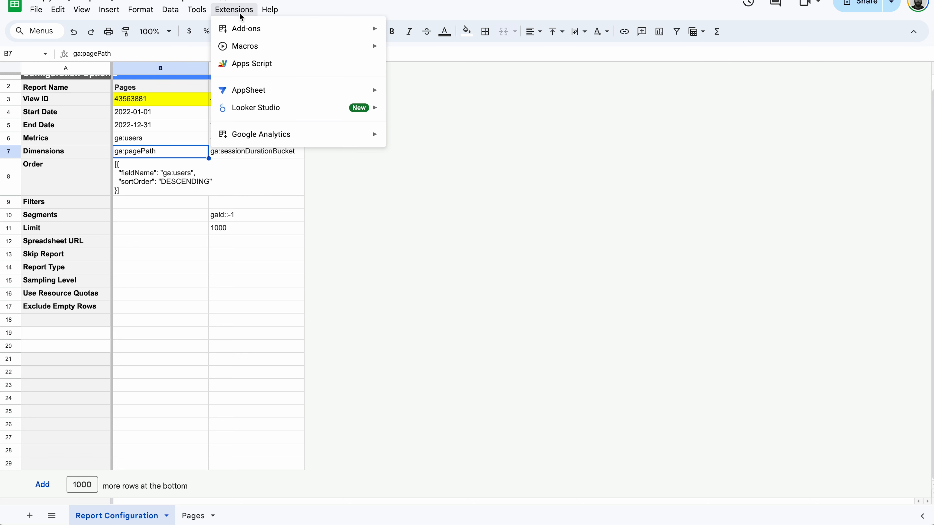
{"action": "mouse_move", "coordinate": [371, 136]}
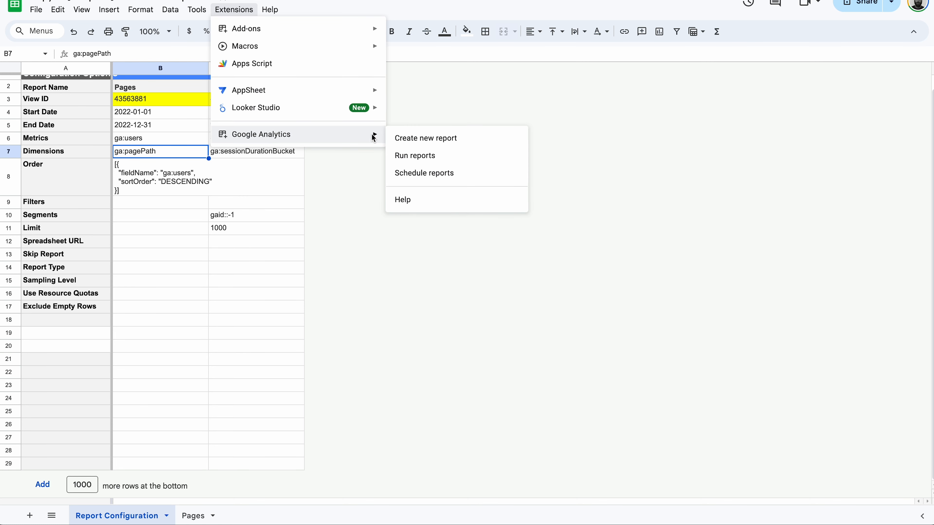
{"action": "left_click", "coordinate": [440, 163]}
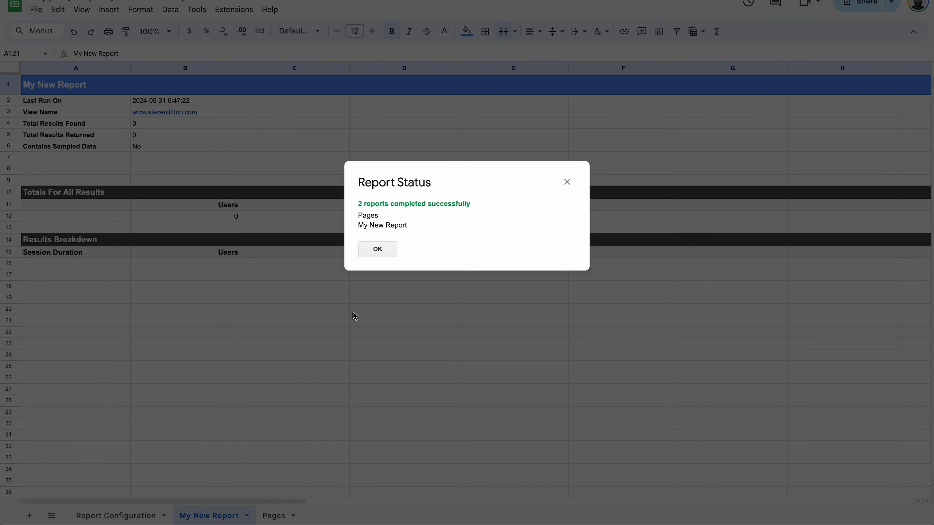
{"action": "left_click", "coordinate": [375, 250]}
{"action": "left_click", "coordinate": [282, 520]}
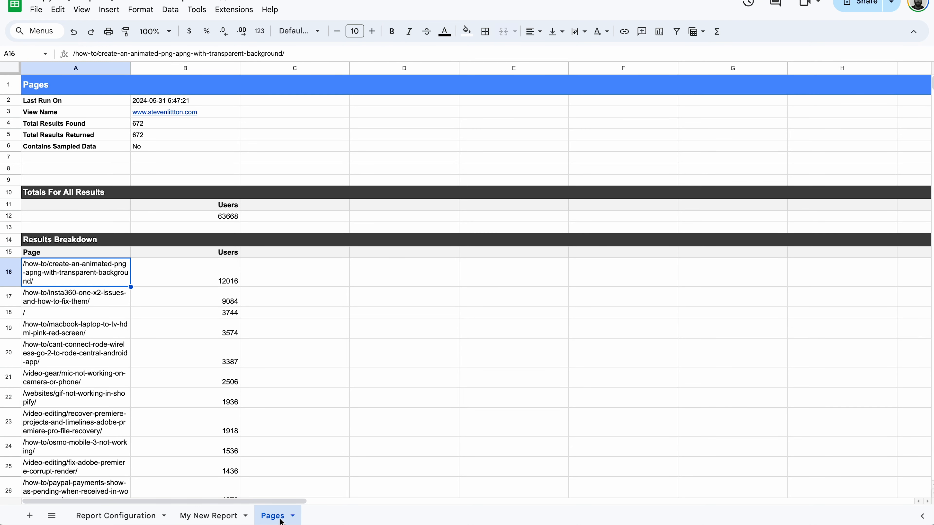
{"action": "left_click", "coordinate": [198, 517]}
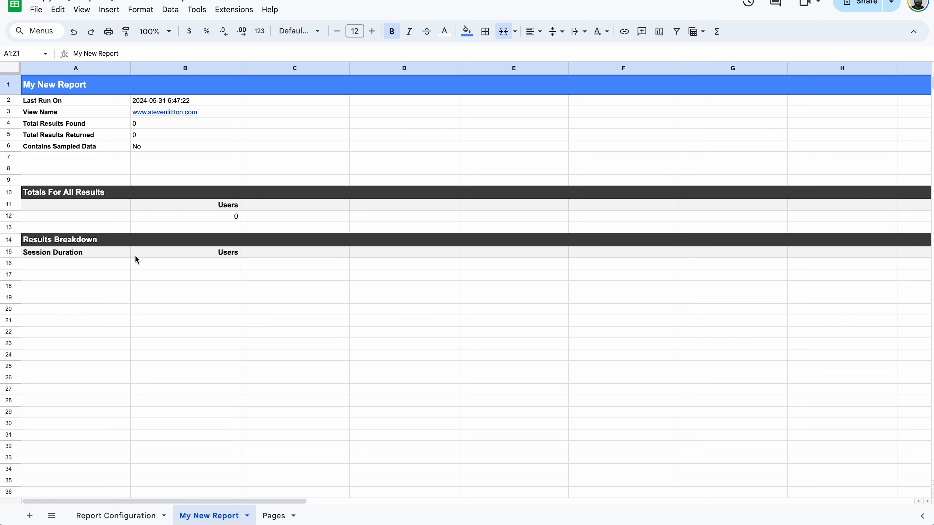
Copy the Pages report's Start Date 2022-01-01 and End Date 2022-12-31 into C4 and C5 for My New Report on the Report Configuration sheet
{"action": "left_click", "coordinate": [98, 515]}
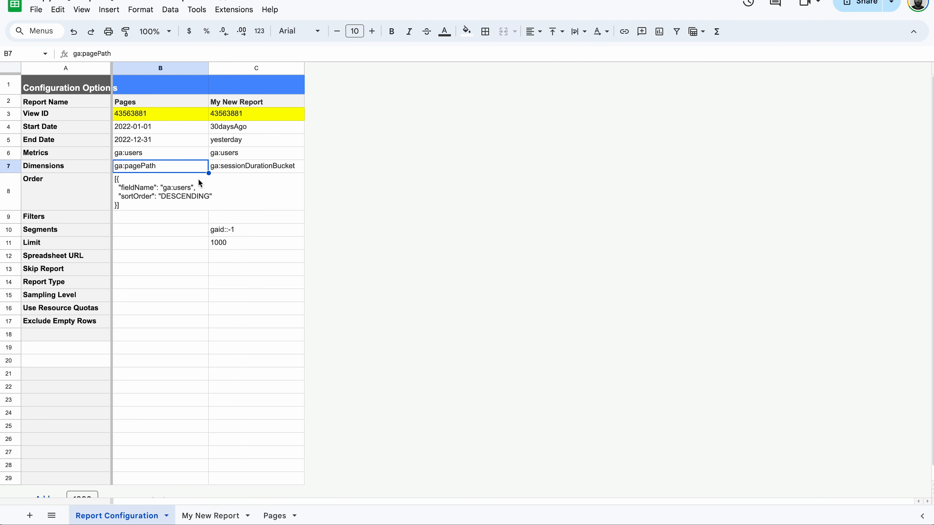
{"action": "left_click", "coordinate": [140, 129]}
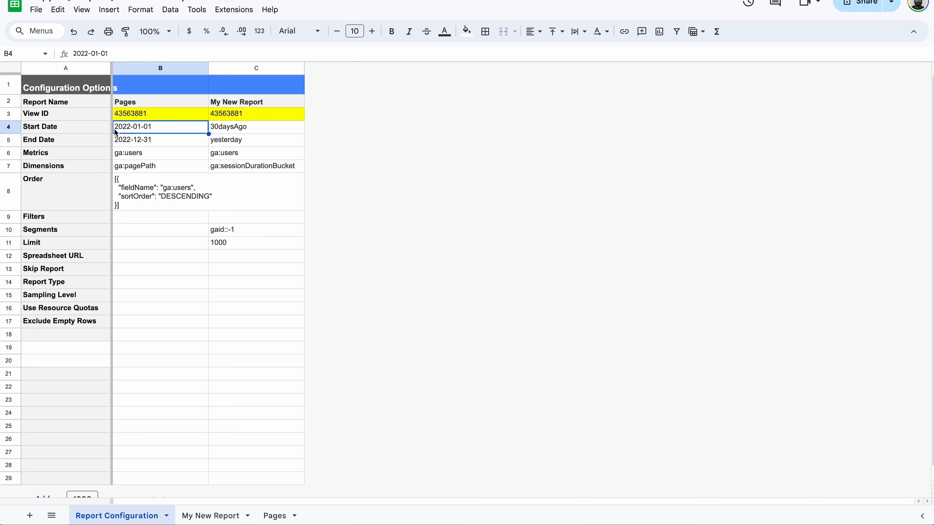
{"action": "key", "text": "ctrl+c"}
{"action": "left_click", "coordinate": [226, 131]}
{"action": "key", "text": "ctrl+v"}
{"action": "left_click", "coordinate": [151, 139]}
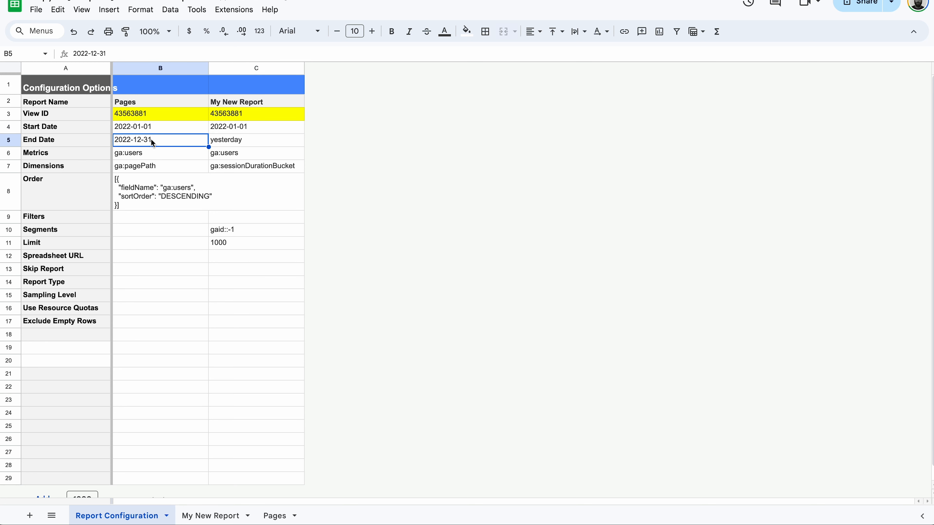
{"action": "key", "text": "ctrl+c"}
{"action": "left_click", "coordinate": [254, 137]}
{"action": "key", "text": "ctrl+v"}
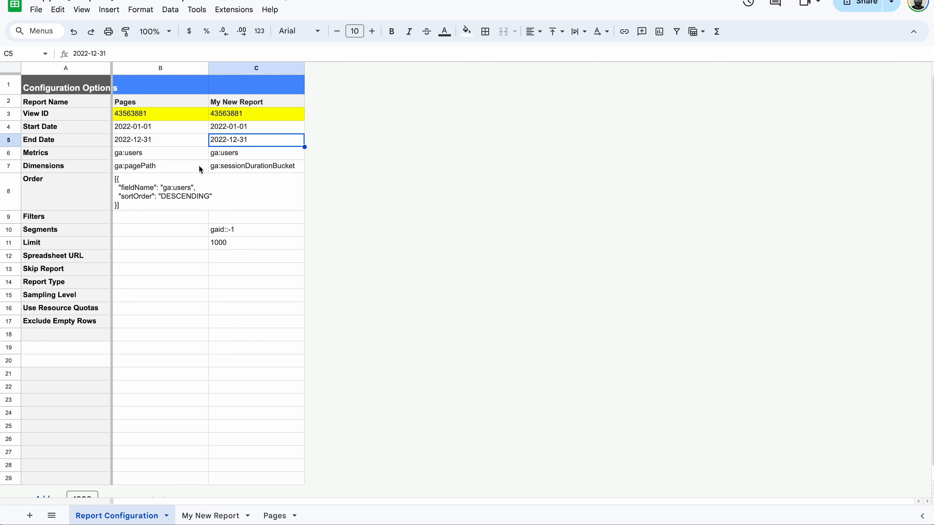
{"action": "left_click", "coordinate": [168, 345]}
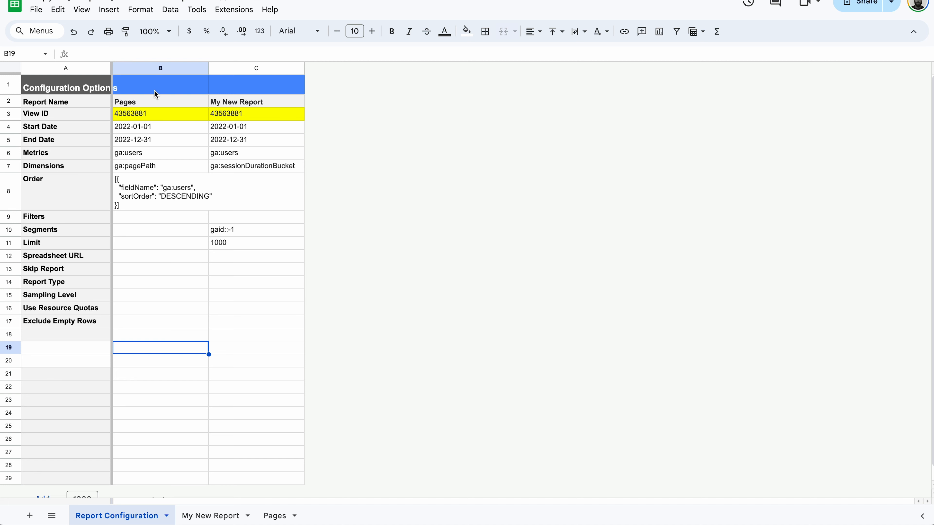
Run the Google Analytics reports again with the 2022 date range and dismiss the status dialog
{"action": "left_click", "coordinate": [234, 9]}
{"action": "mouse_move", "coordinate": [364, 134]}
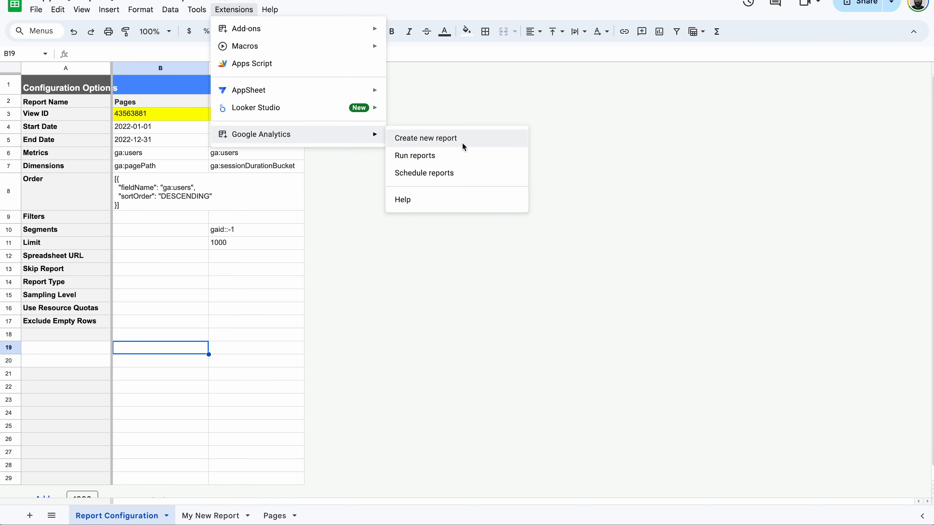
{"action": "left_click", "coordinate": [456, 155]}
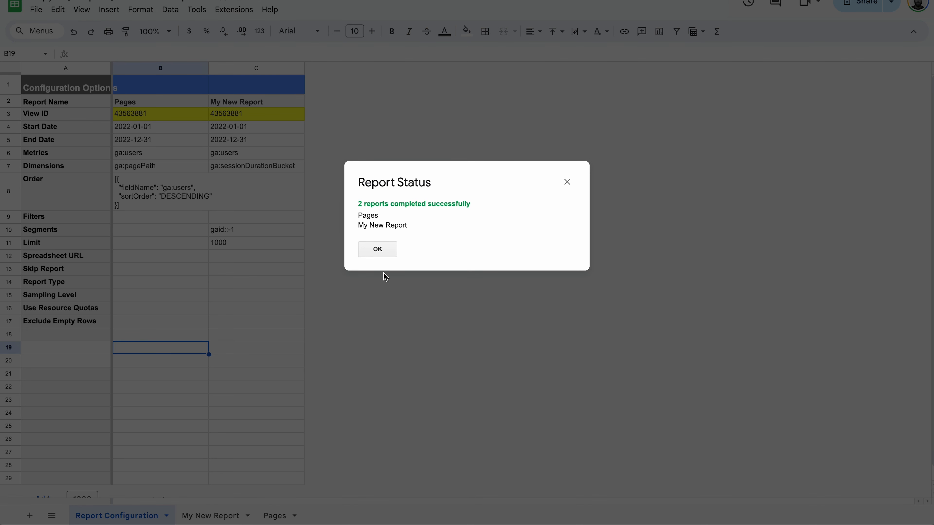
{"action": "left_click", "coordinate": [378, 246]}
Look through the session duration breakdown on the My New Report sheet, selecting A16:B39
{"action": "left_click", "coordinate": [197, 516]}
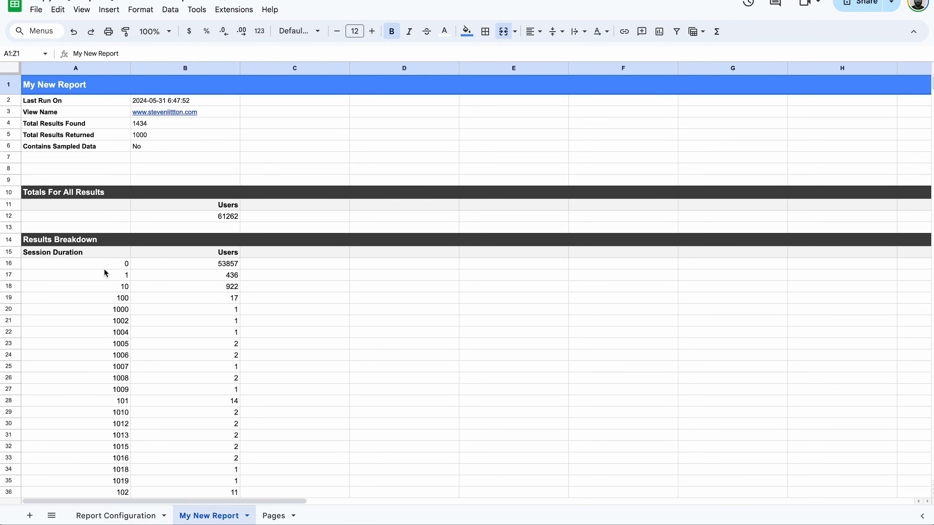
{"action": "scroll", "coordinate": [173, 266], "scroll_direction": "down", "scroll_amount": 3}
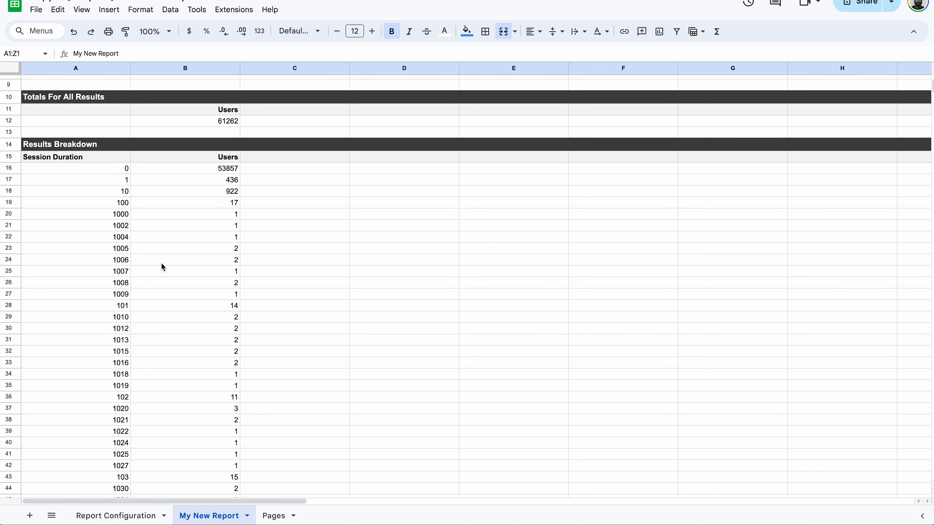
{"action": "left_click", "coordinate": [84, 168]}
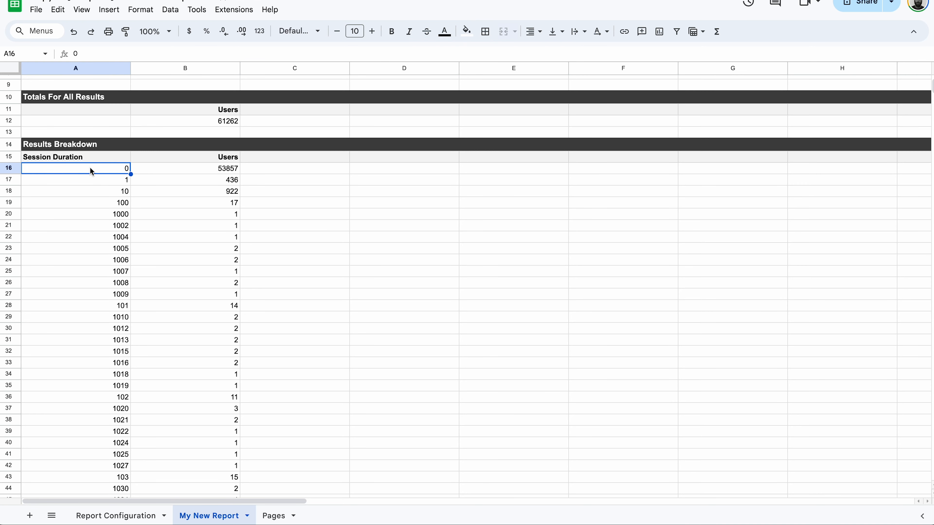
{"action": "left_click_drag", "start_coordinate": [89, 167], "coordinate": [178, 432]}
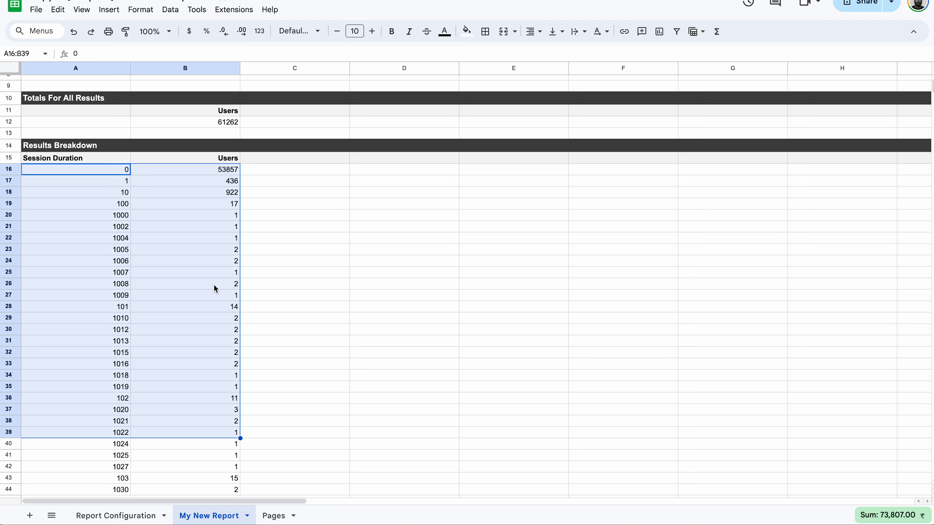
{"action": "scroll", "coordinate": [213, 284], "scroll_direction": "down", "scroll_amount": 15}
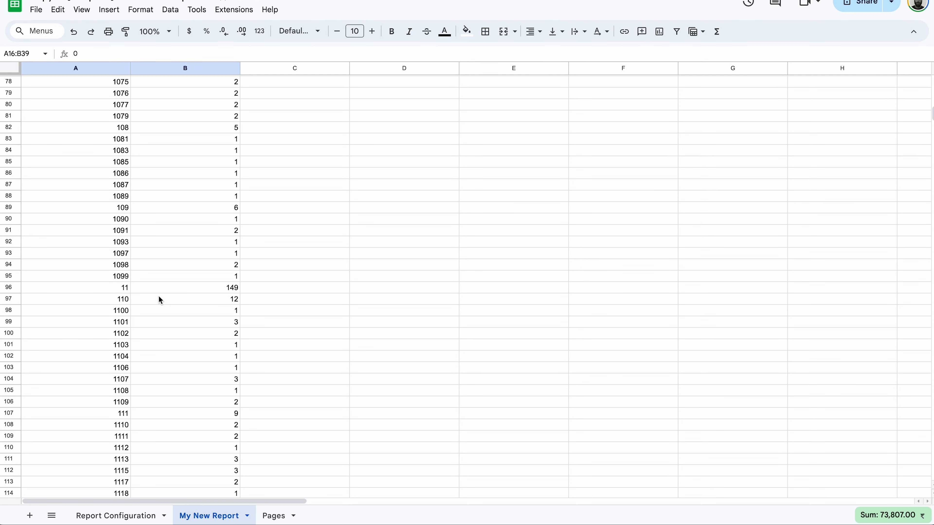
{"action": "scroll", "coordinate": [158, 284], "scroll_direction": "up", "scroll_amount": 15}
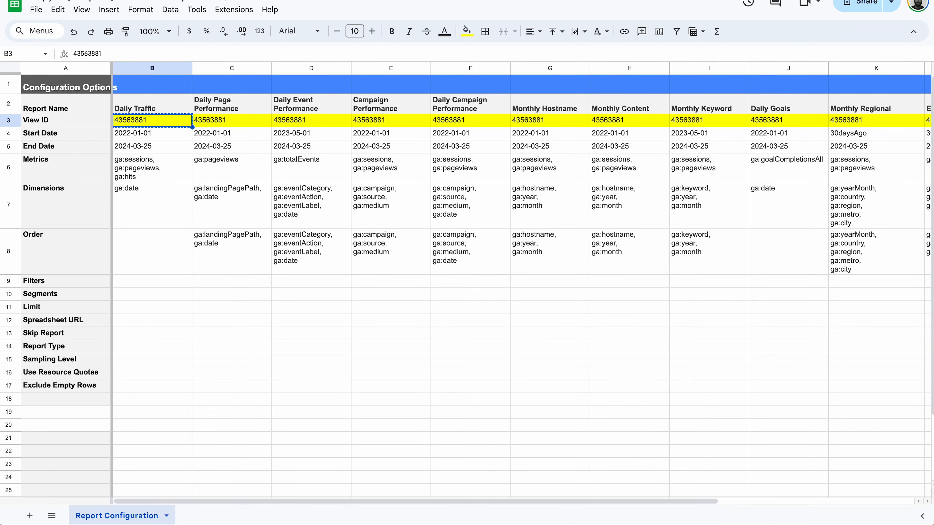
{"action": "scroll", "coordinate": [364, 265], "scroll_direction": "right", "scroll_amount": 6}
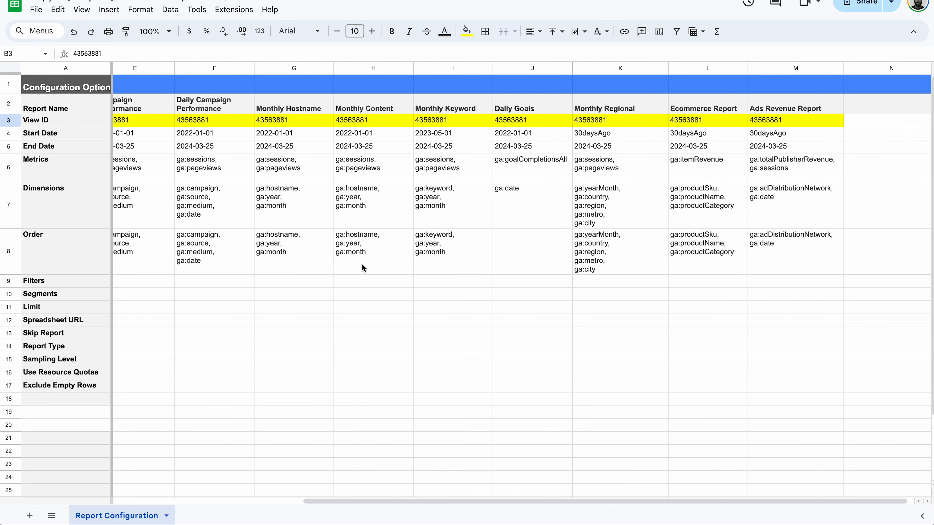
{"action": "scroll", "coordinate": [362, 268], "scroll_direction": "left", "scroll_amount": 6}
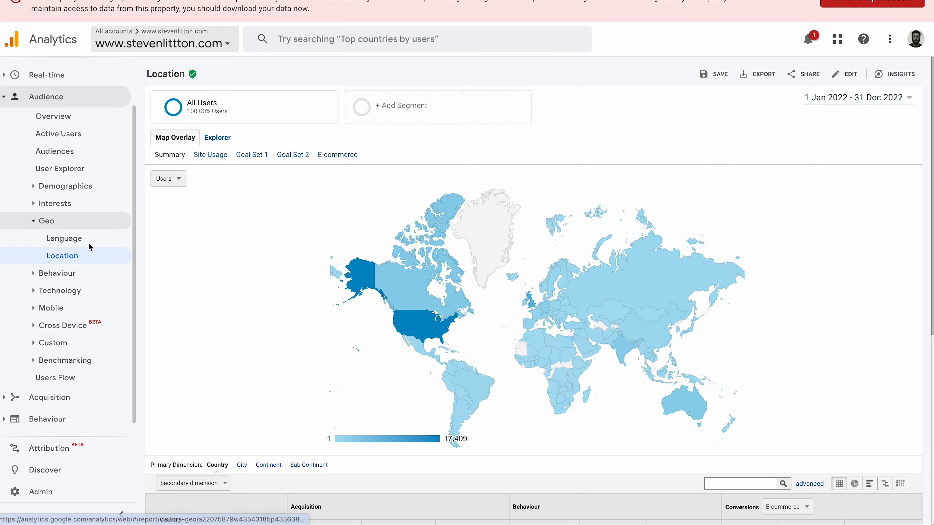
{"action": "scroll", "coordinate": [250, 251], "scroll_direction": "down", "scroll_amount": 2}
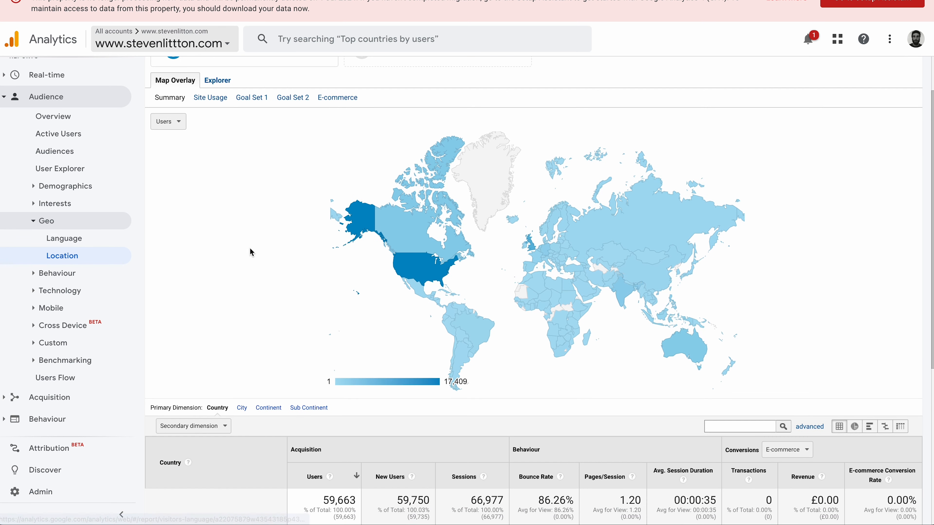
{"action": "scroll", "coordinate": [593, 185], "scroll_direction": "up", "scroll_amount": 2}
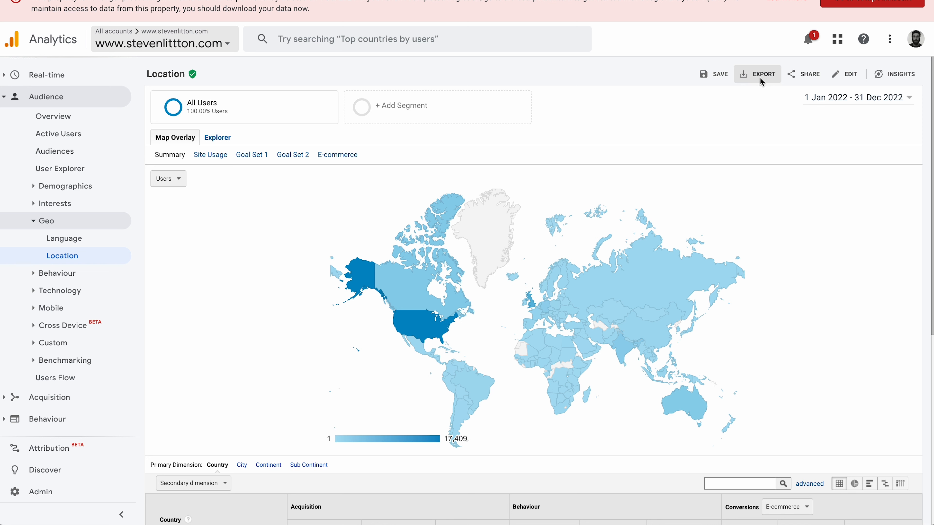